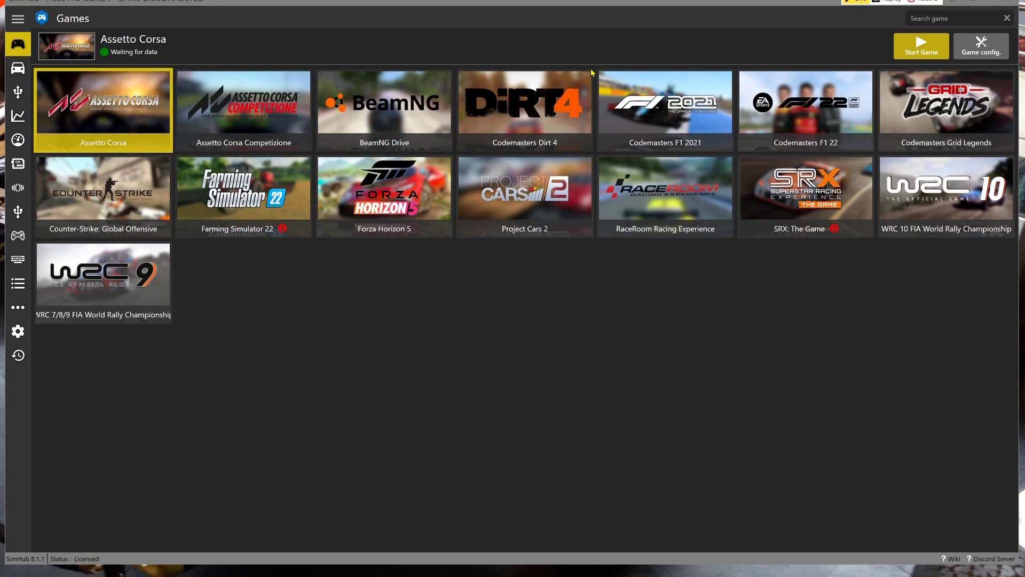
- Open the list of available dashboards in Dash Studio
click(16, 144)
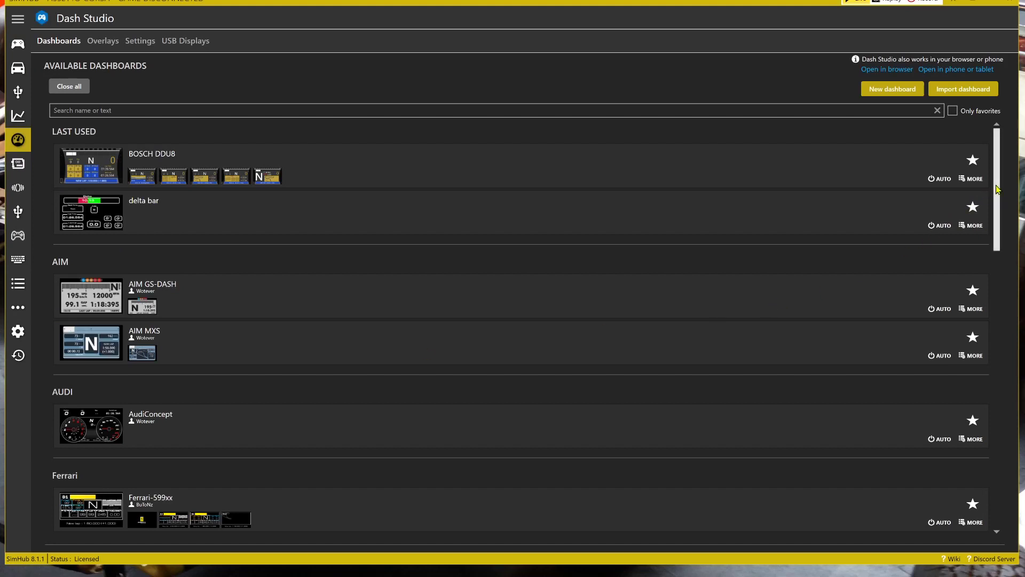
- Try to create a new dashboard named "assetto"
click(891, 88)
click(450, 285)
text(as)
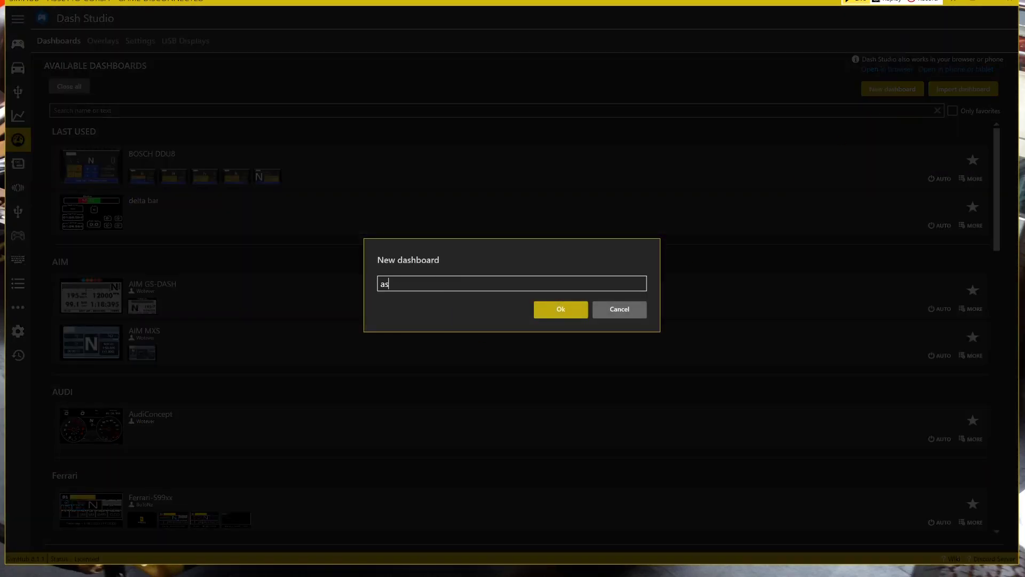
text(setto)
click(554, 306)
click(542, 321)
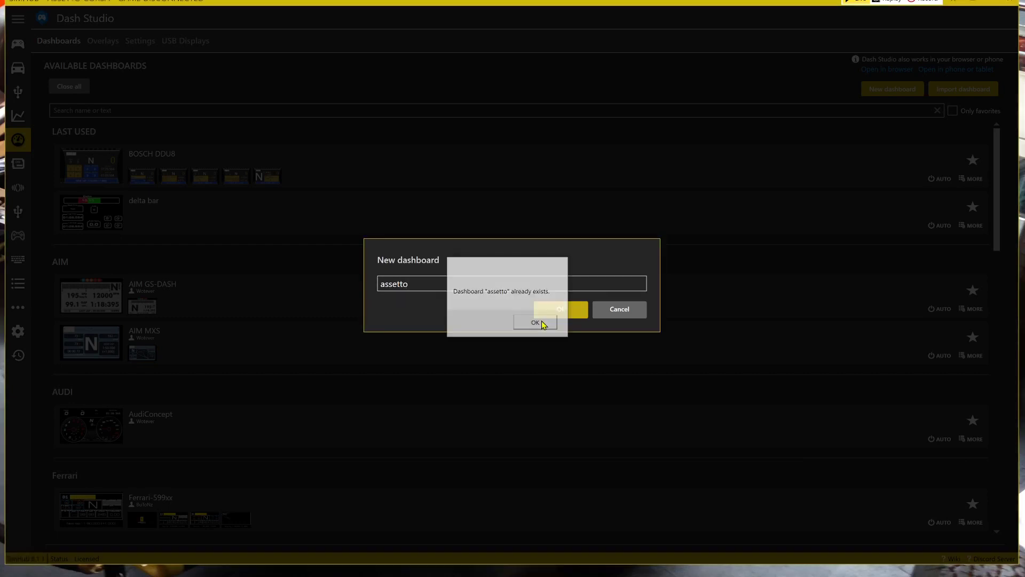
click(618, 310)
- Open the existing "assetto" dashboard from the Uncategorized group for editing
scroll(892, 261, down, 6)
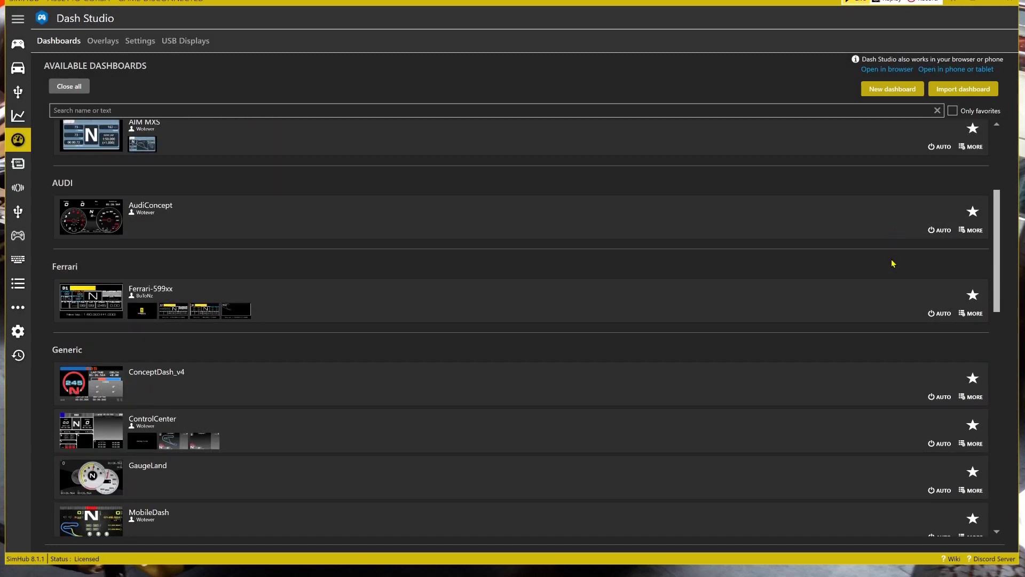
scroll(892, 263, down, 10)
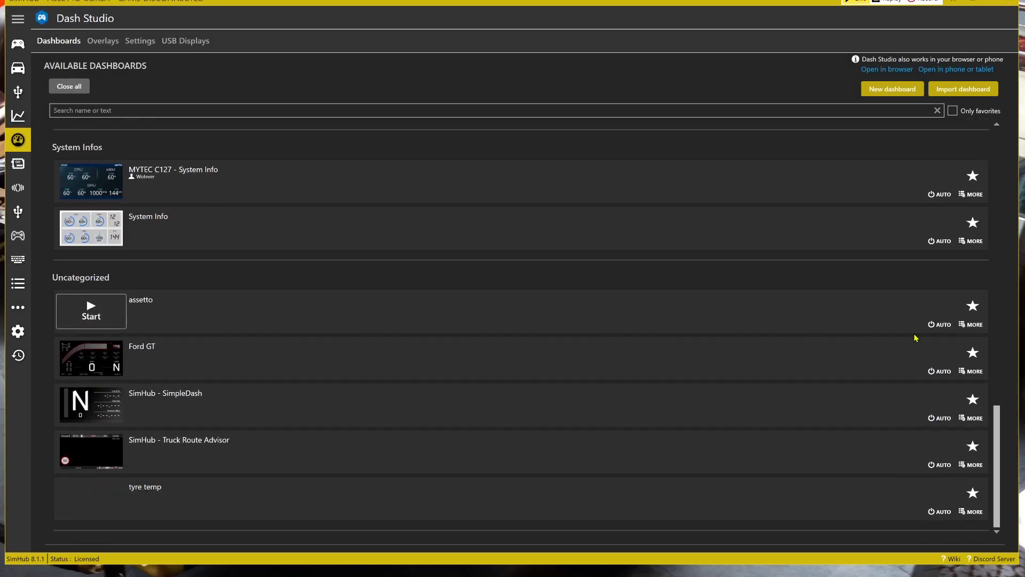
click(967, 330)
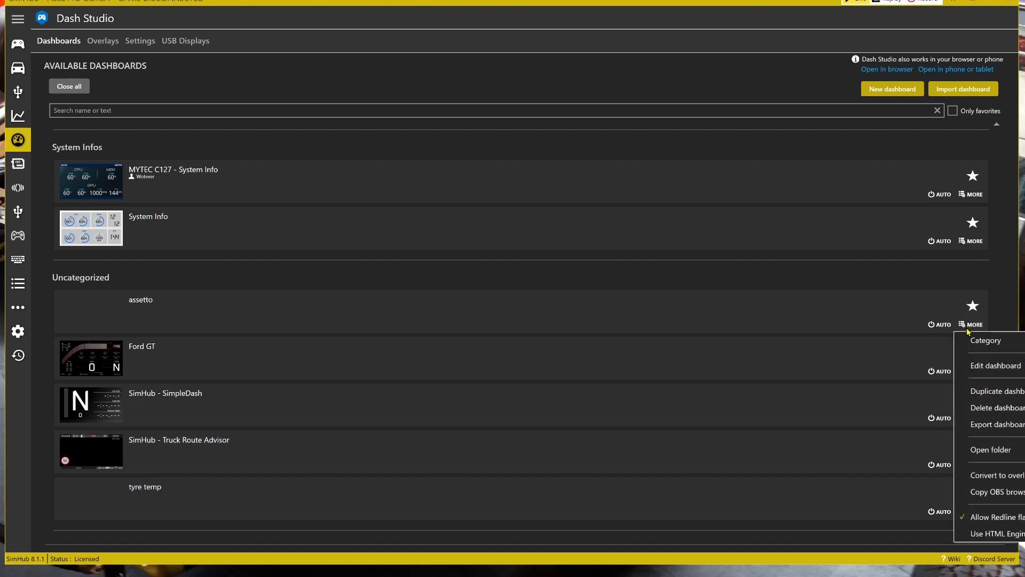
click(977, 364)
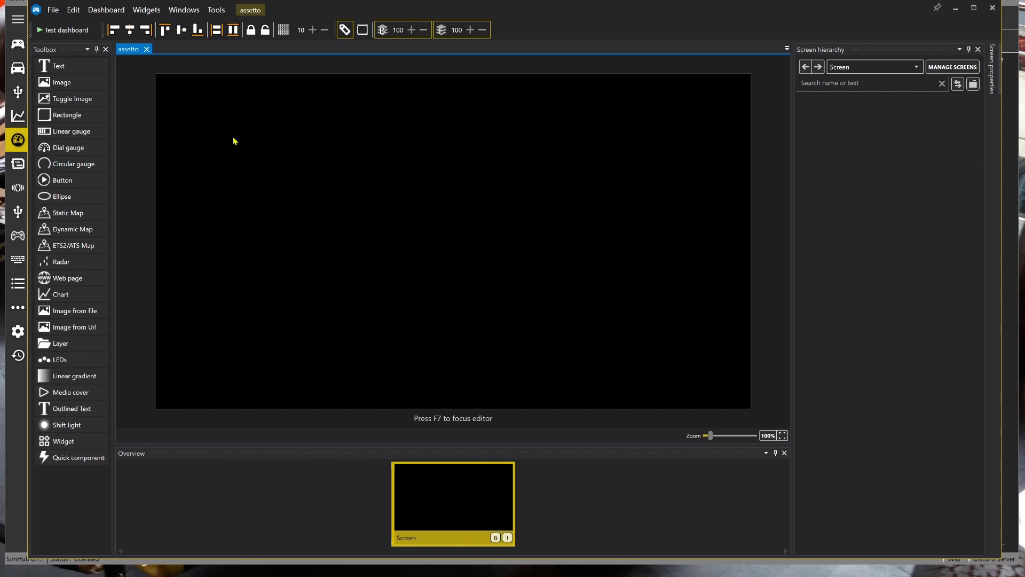
- Show the editing grid on the dashboard canvas and set its spacing to 8
click(286, 31)
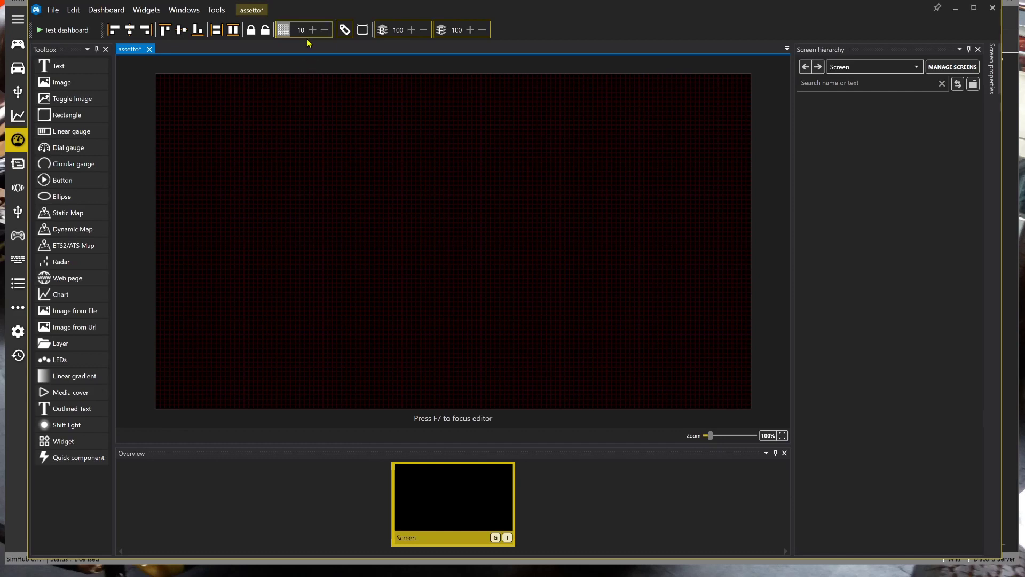
click(323, 30)
click(323, 31)
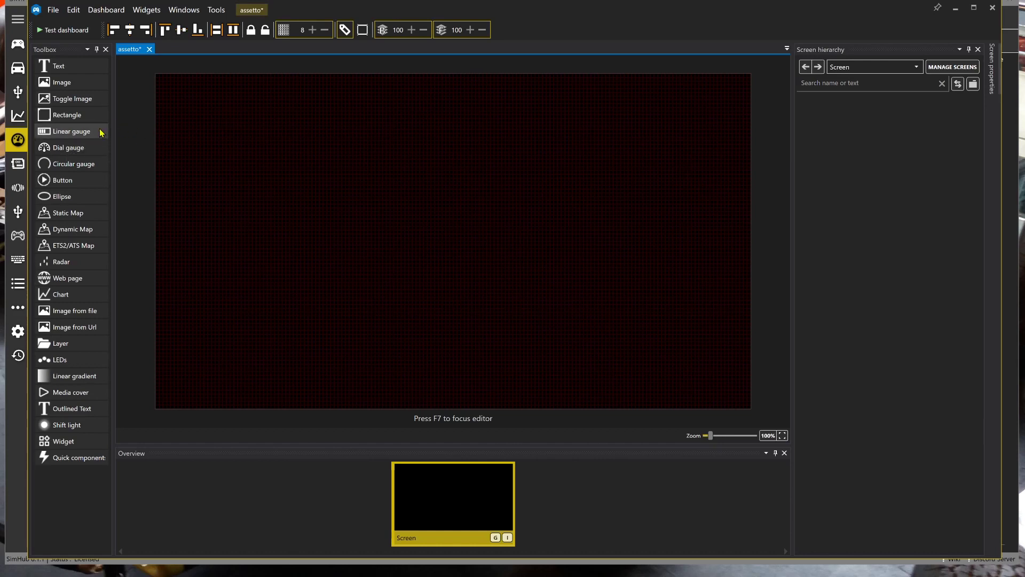
click(177, 13)
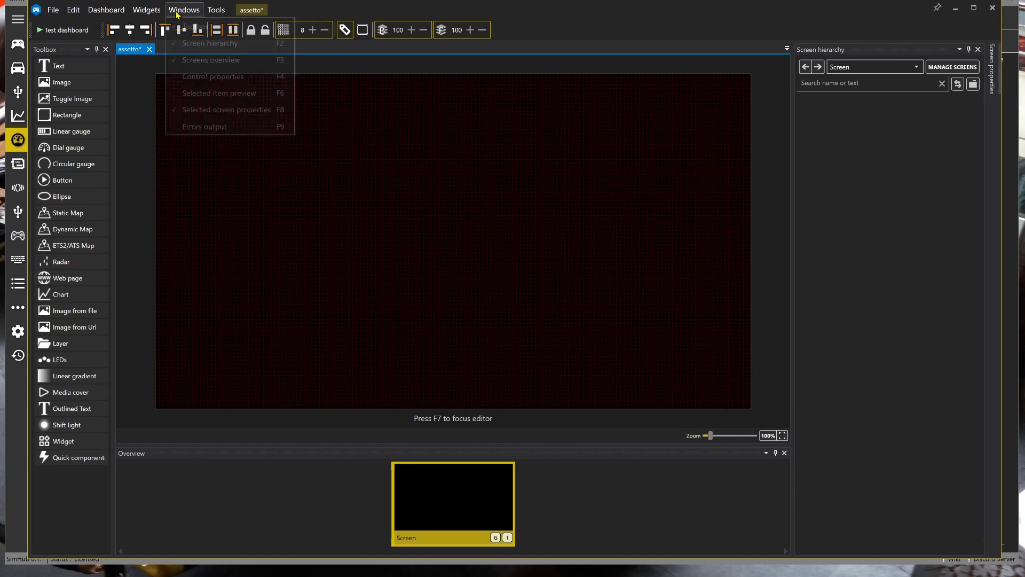
click(182, 12)
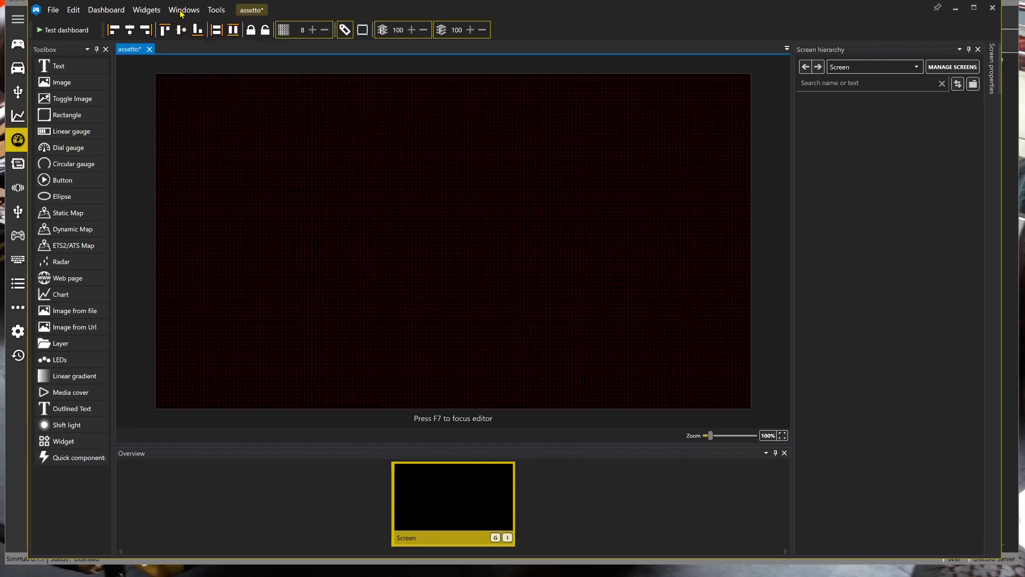
- Add a linear gauge to the screen and place it at about left 216, top 424
click(69, 133)
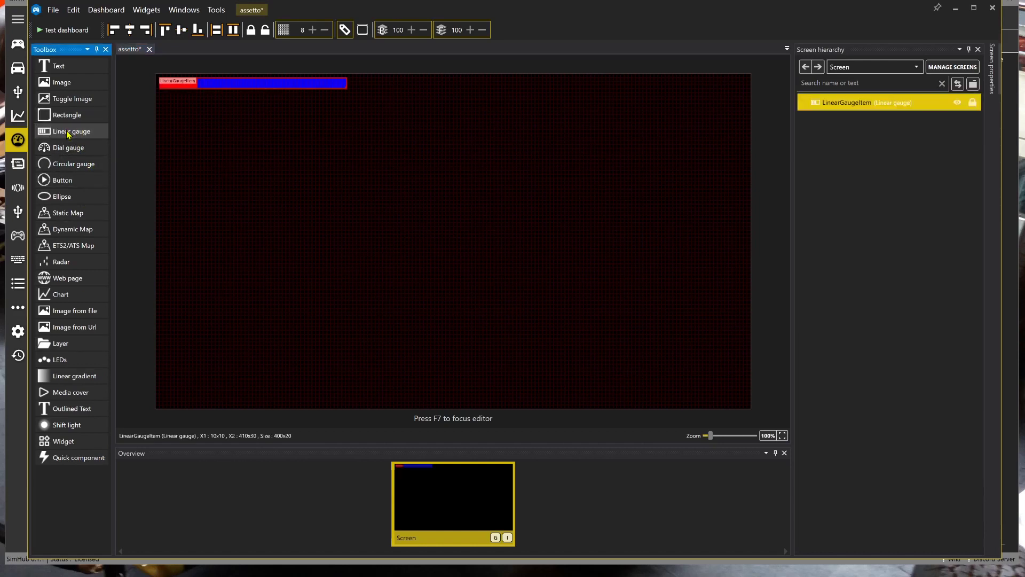
drag(197, 92, 291, 285)
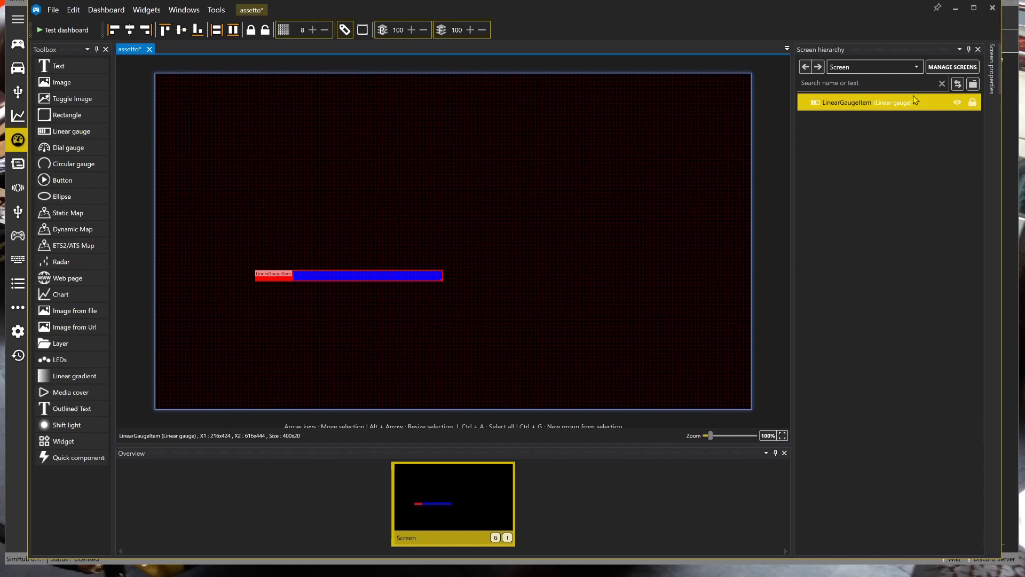
- Show the linear gauge's control properties and set its background color to Transparent
click(857, 103)
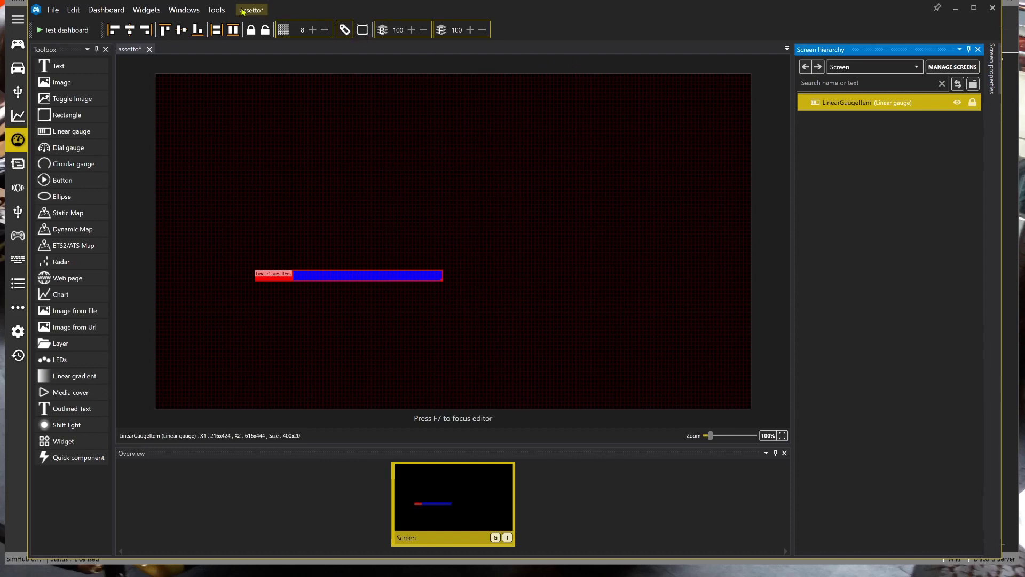
click(194, 11)
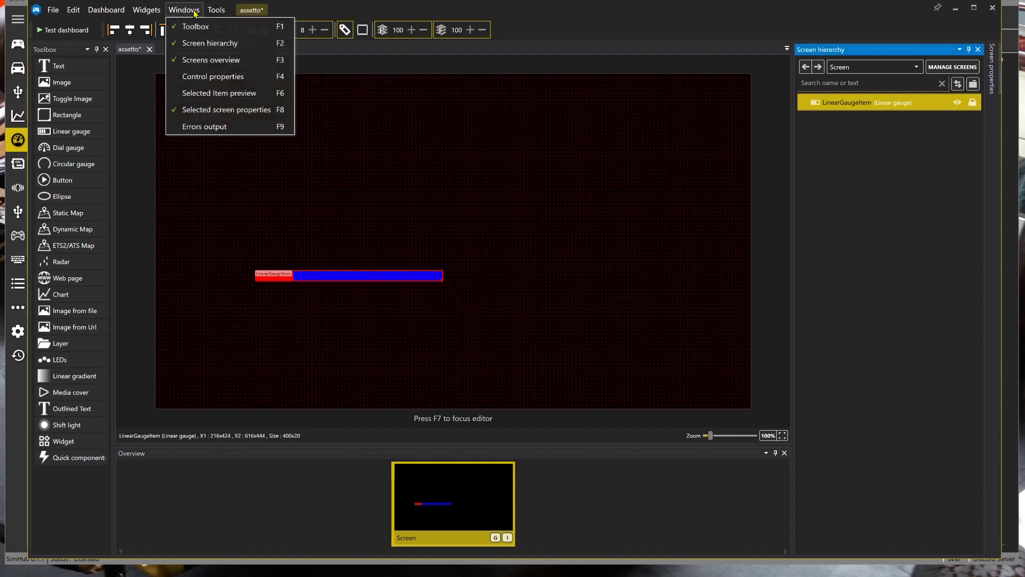
click(197, 78)
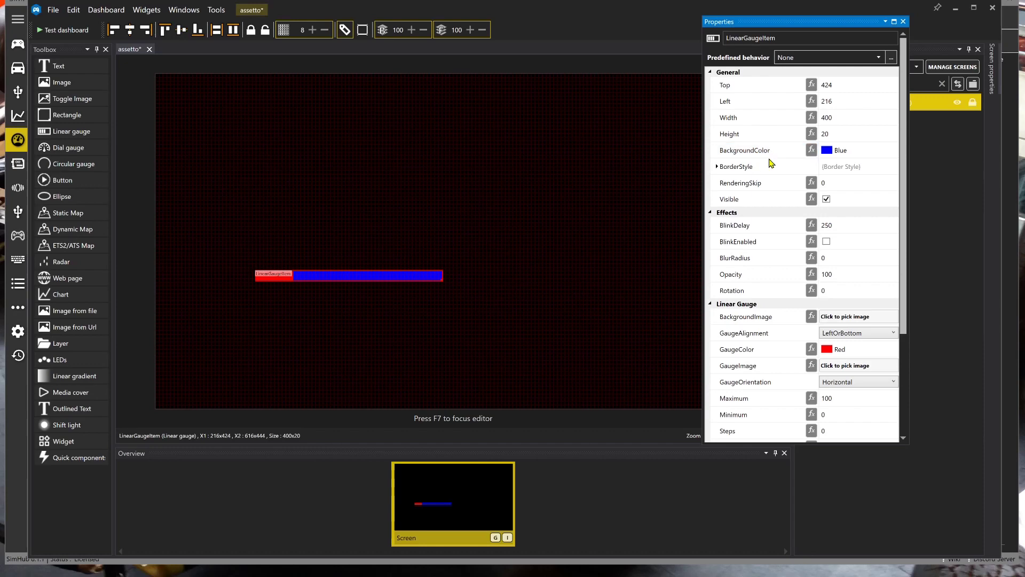
mouse_move(856, 159)
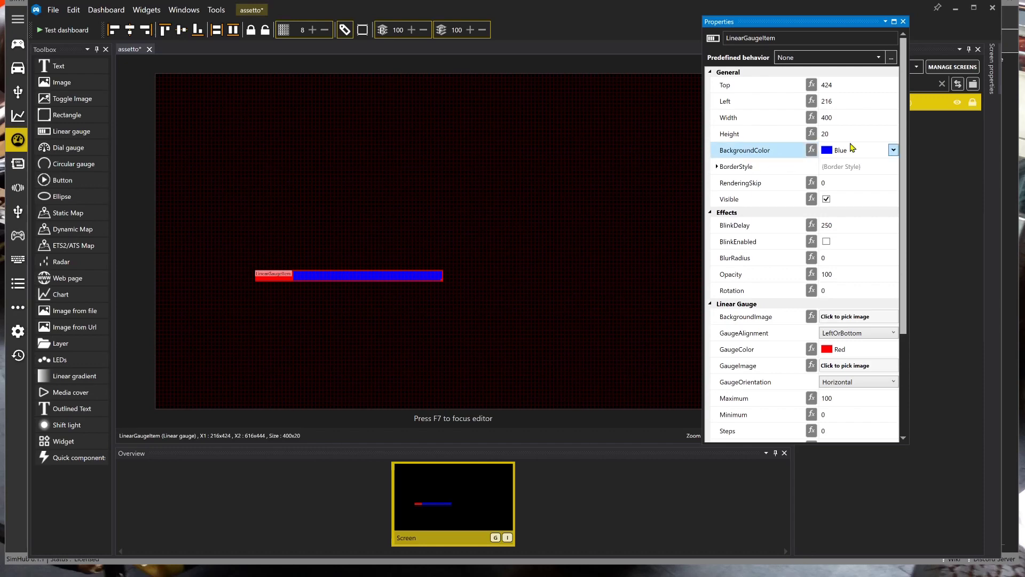
click(893, 151)
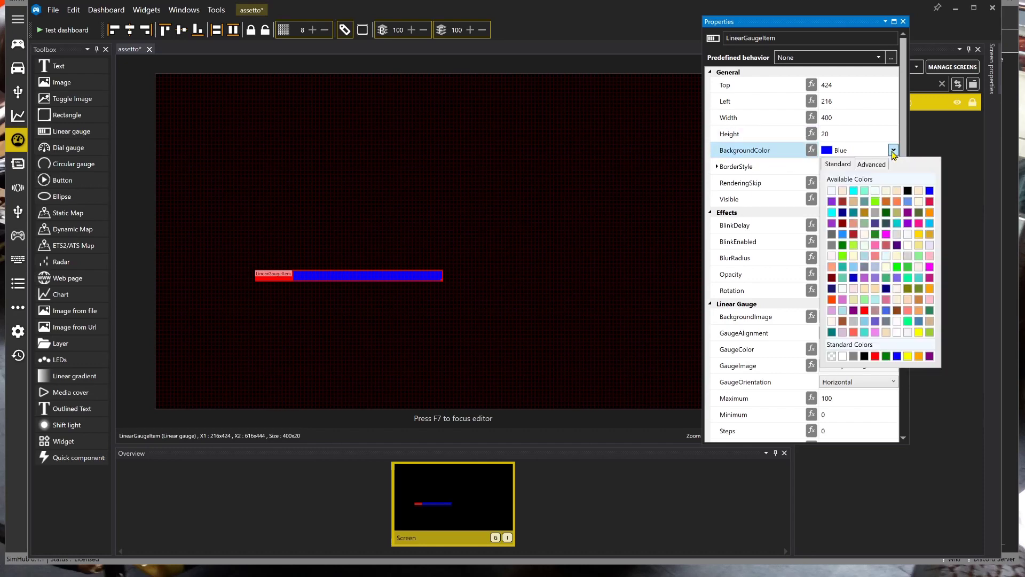
click(832, 355)
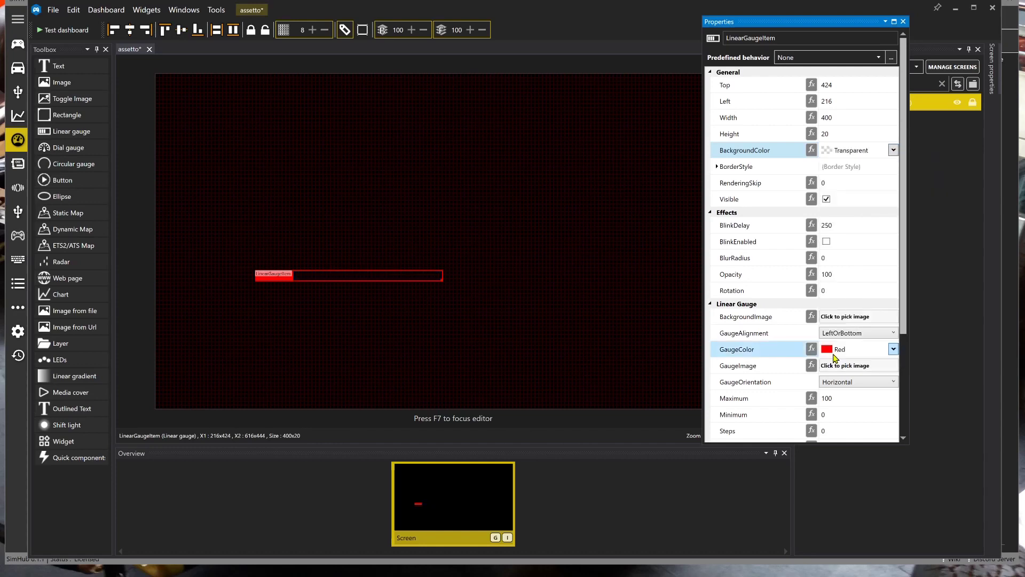
- Reposition and enlarge the linear gauge to about 504 x 88 at left 88, top 400
drag(428, 278, 409, 267)
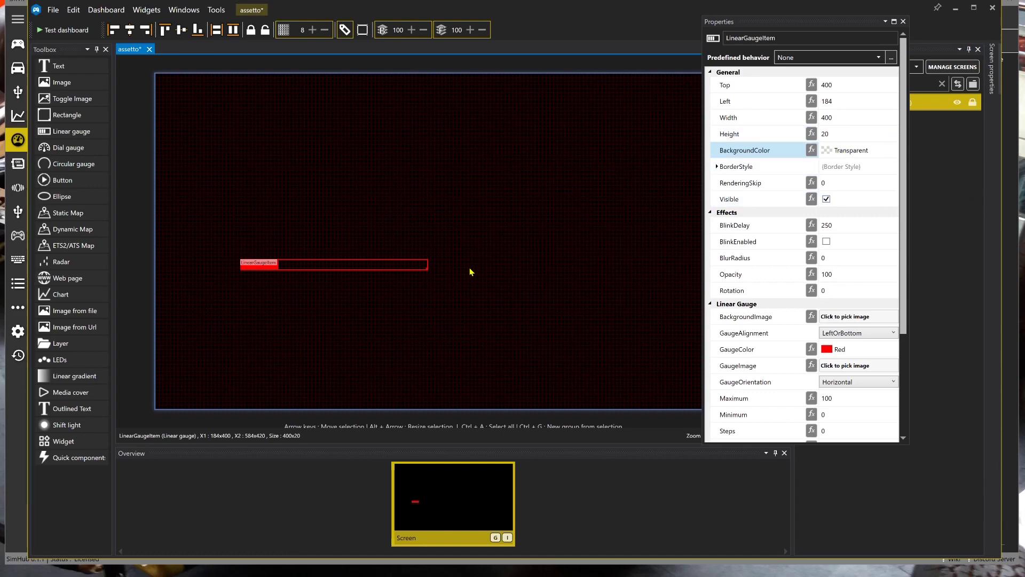
drag(428, 269, 478, 302)
drag(427, 275, 385, 276)
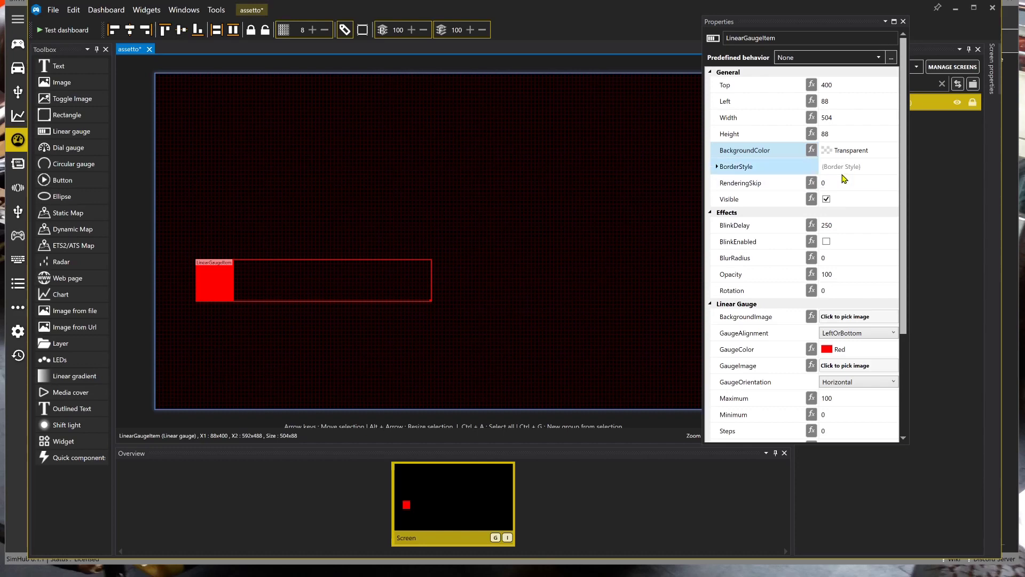
- Expand the linear gauge's border style and set all borders to 10
click(718, 167)
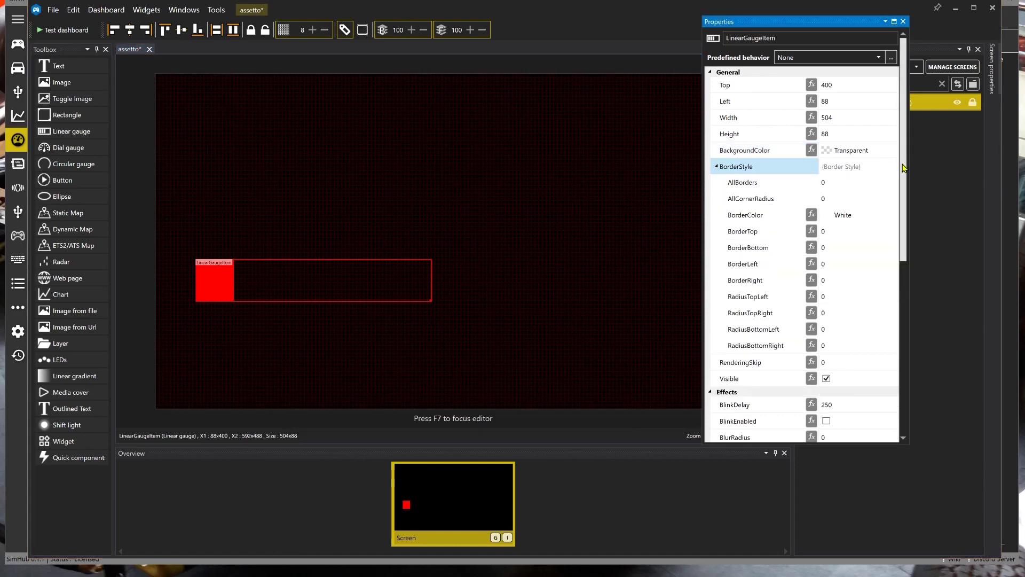
drag(903, 165, 904, 184)
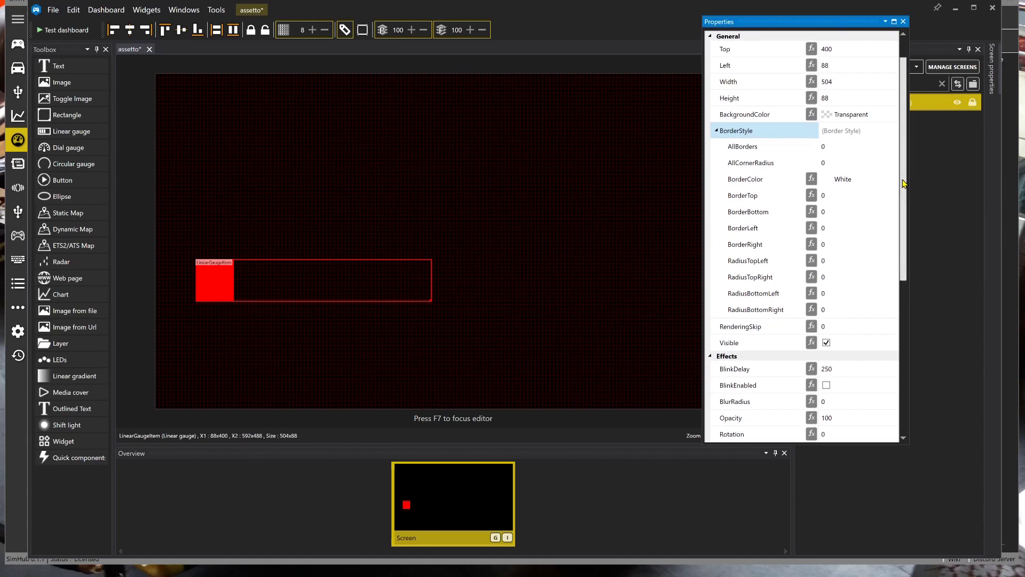
click(798, 151)
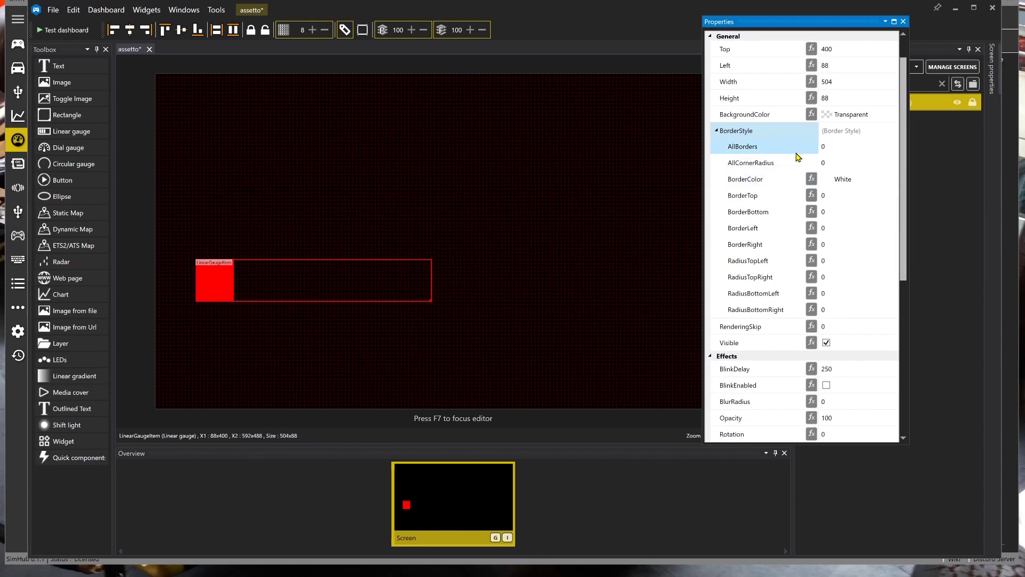
click(894, 144)
click(894, 144)
click(893, 144)
click(893, 145)
click(894, 145)
click(893, 145)
click(893, 144)
click(894, 144)
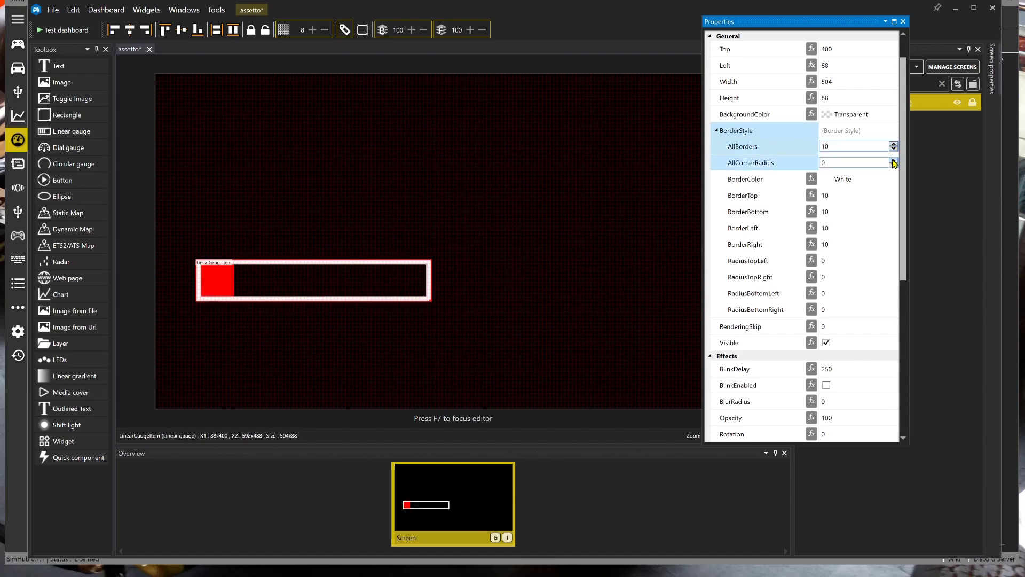
- Set the corner radius of all the linear gauge's corners to 20
click(894, 161)
click(894, 160)
click(893, 160)
click(893, 160)
double_click(848, 161)
text(20)
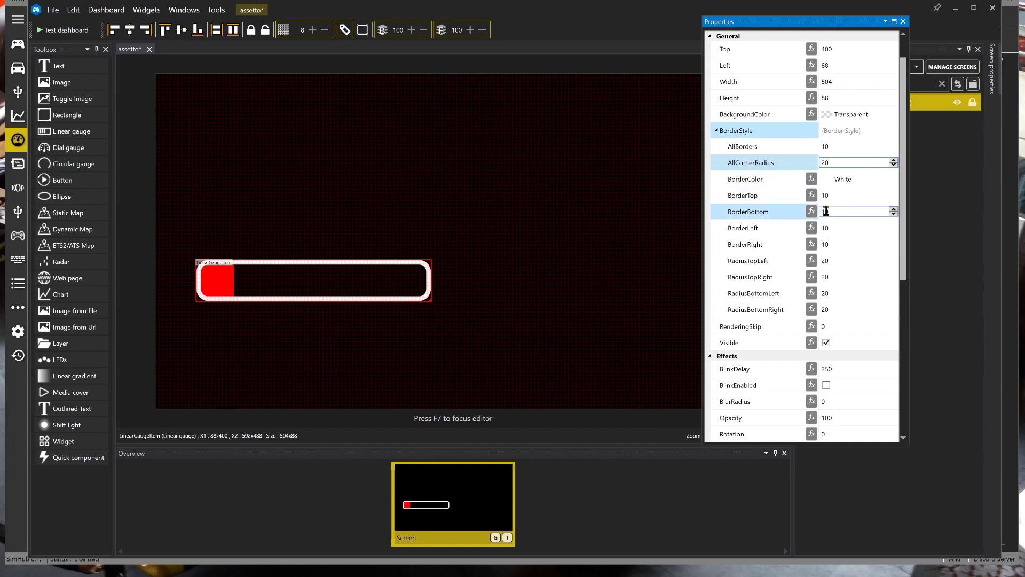
- Set the linear gauge's right border and its top-right and bottom-right corner radii to 0
click(823, 229)
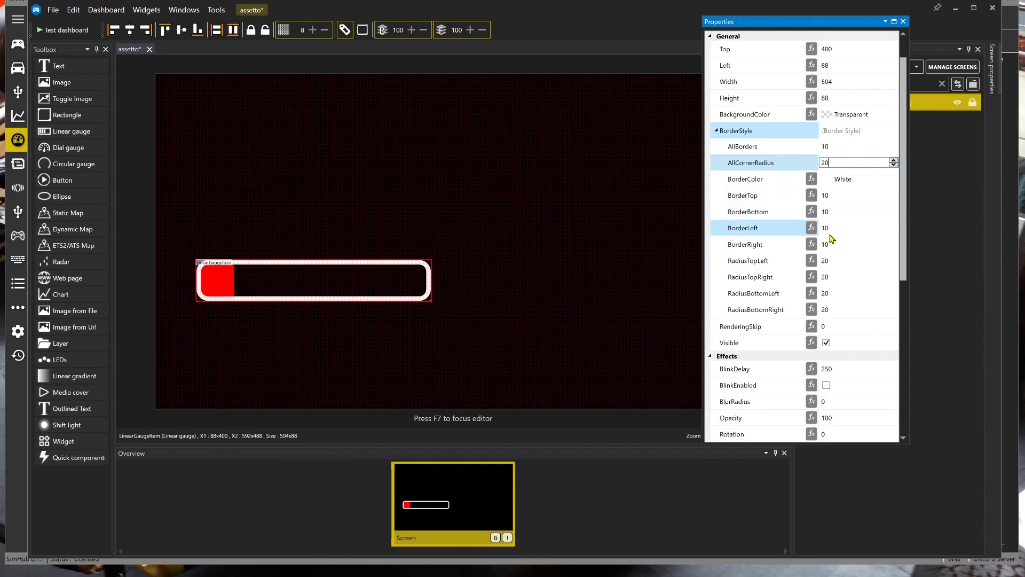
click(823, 244)
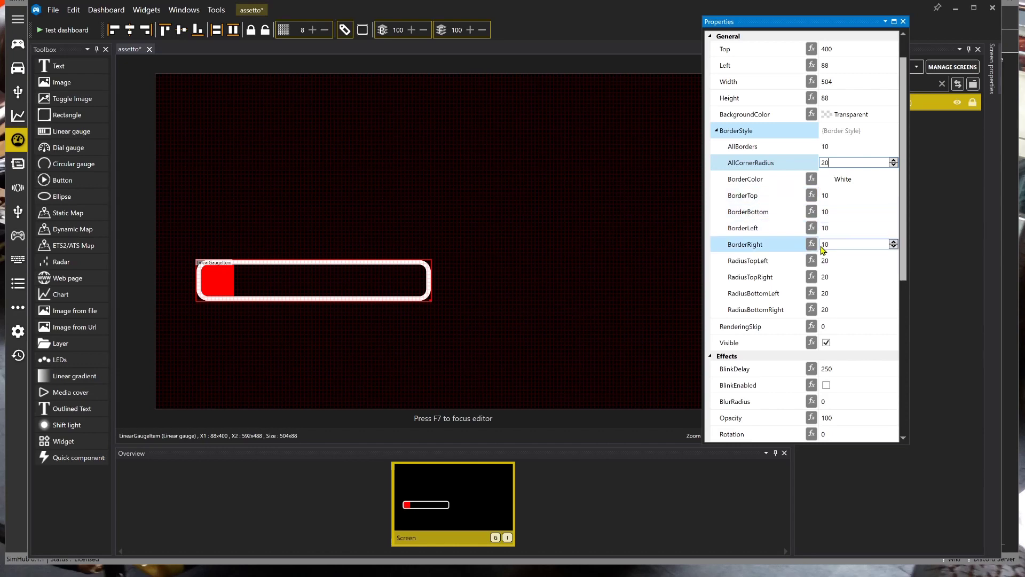
click(893, 247)
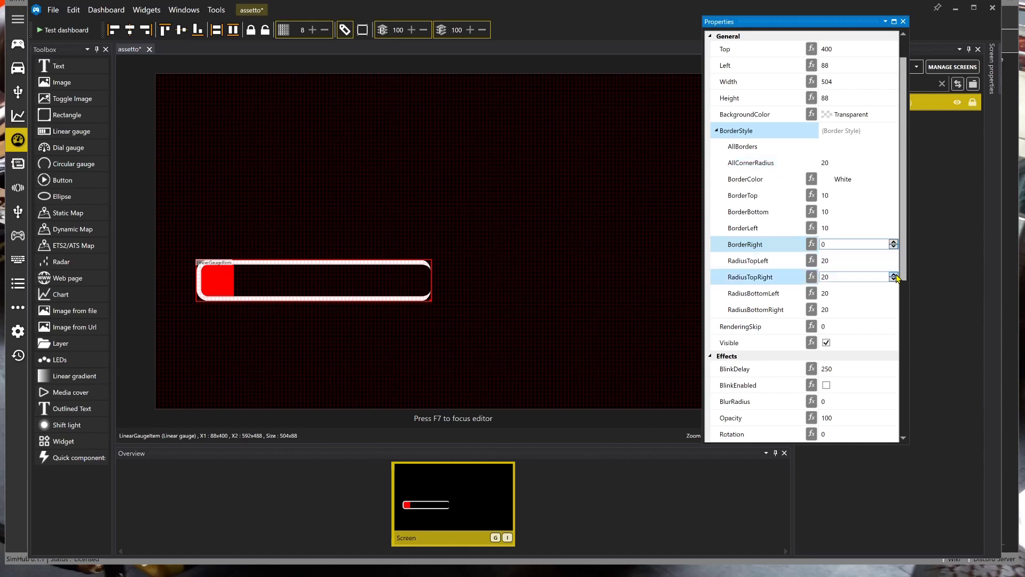
click(896, 279)
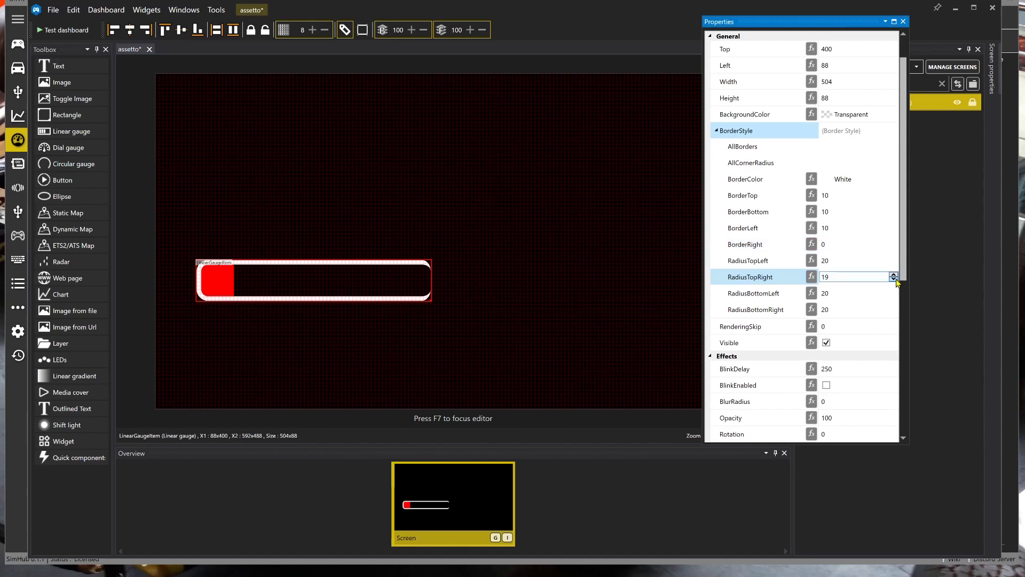
click(895, 312)
click(895, 312)
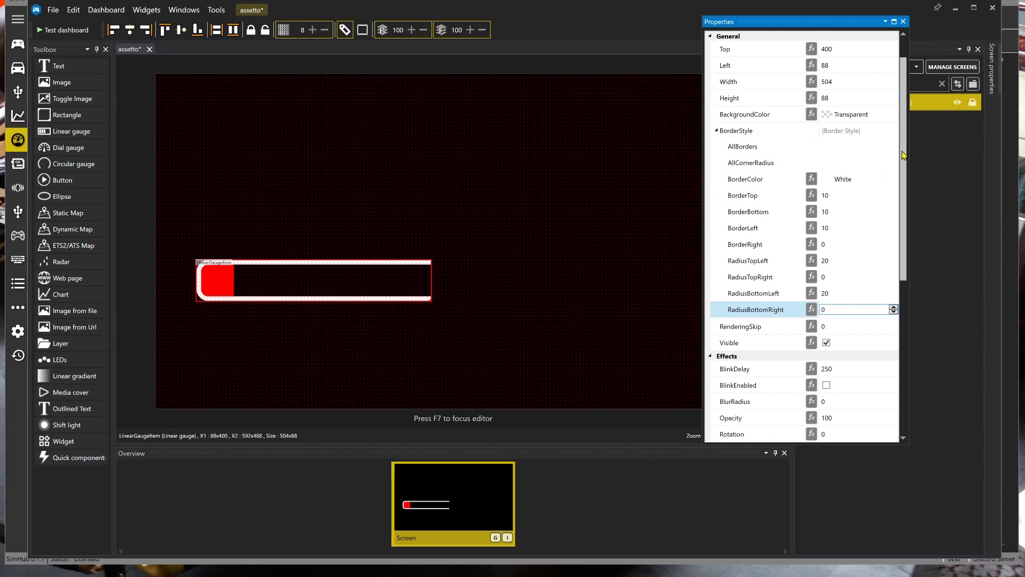
- Collapse the Effects properties and set the linear gauge's alignment to RightOrTop
scroll(903, 169, down, 1)
scroll(903, 169, down, 4)
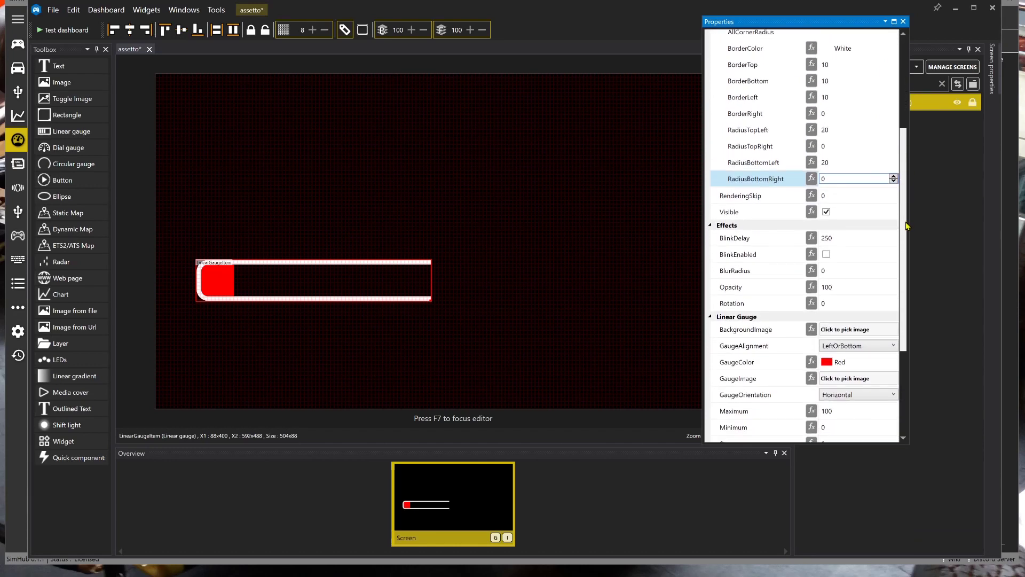
click(711, 224)
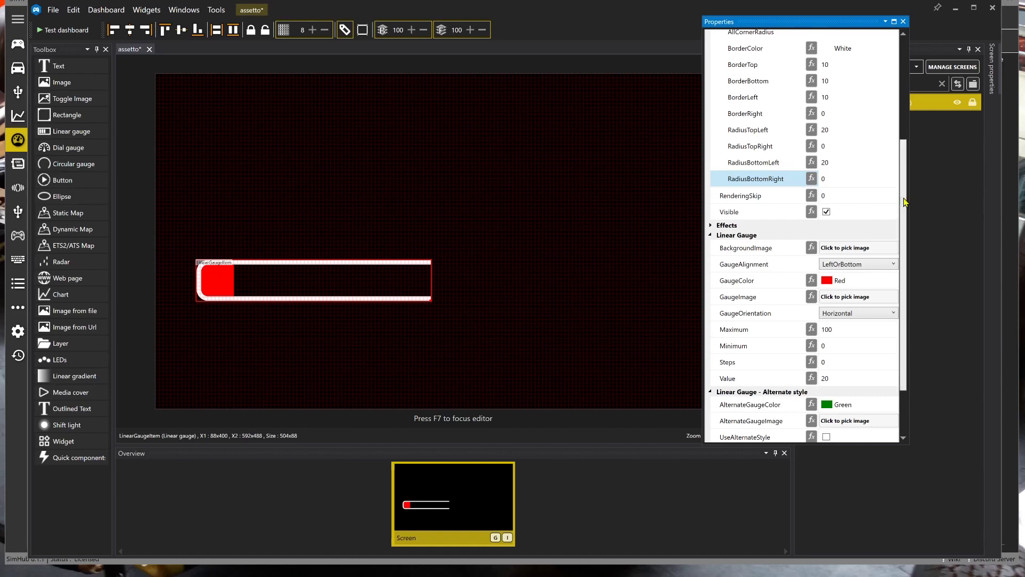
scroll(908, 227, down, 2)
scroll(907, 229, down, 1)
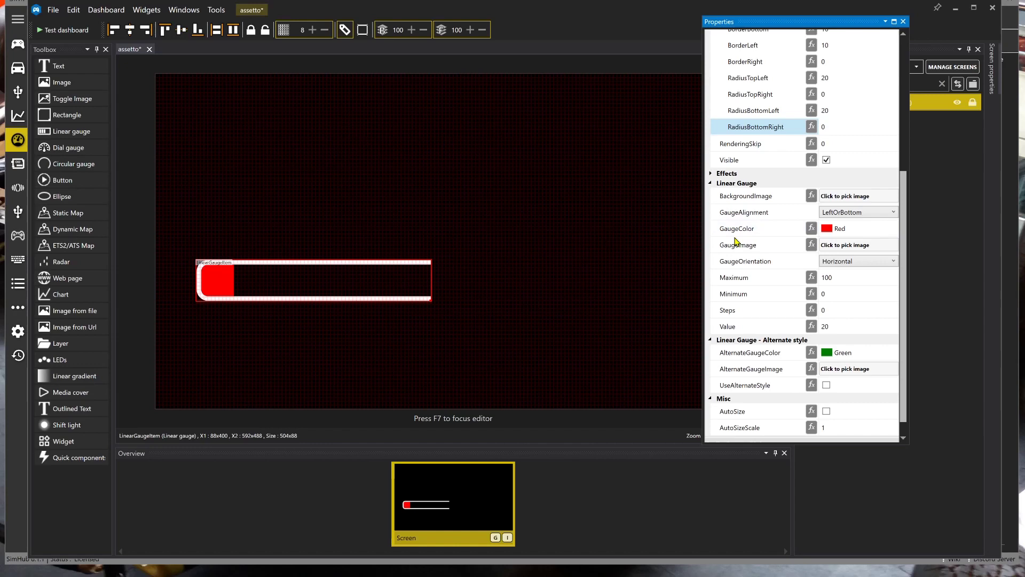
click(833, 214)
click(844, 250)
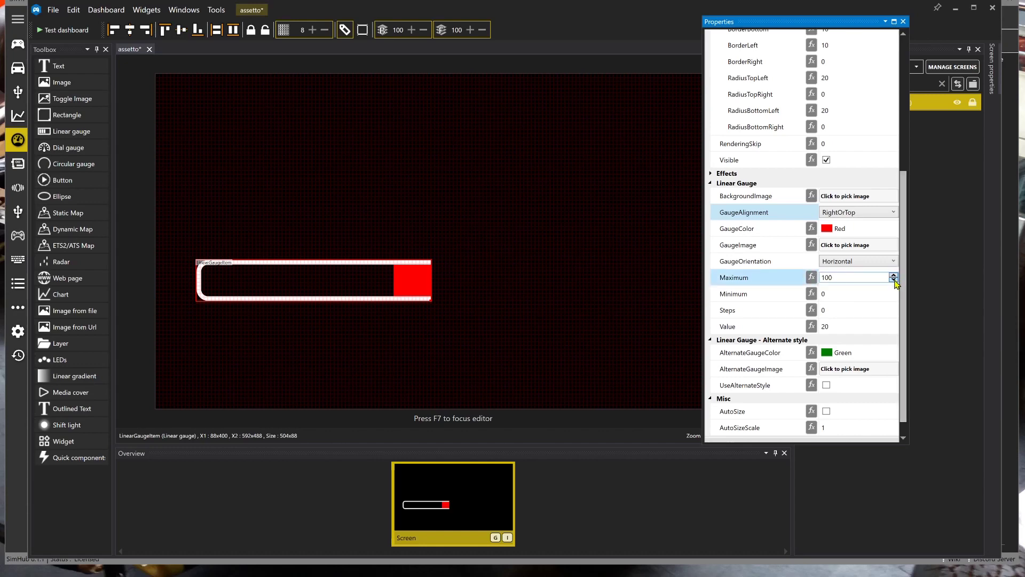
- Set the linear gauge's maximum to 3 and its value to 1.2
click(874, 279)
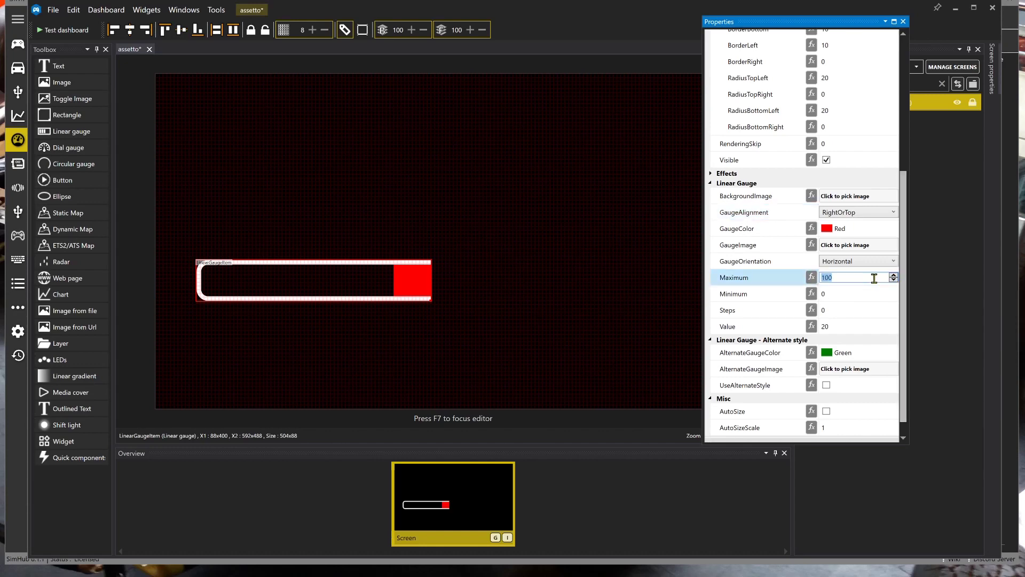
text(3)
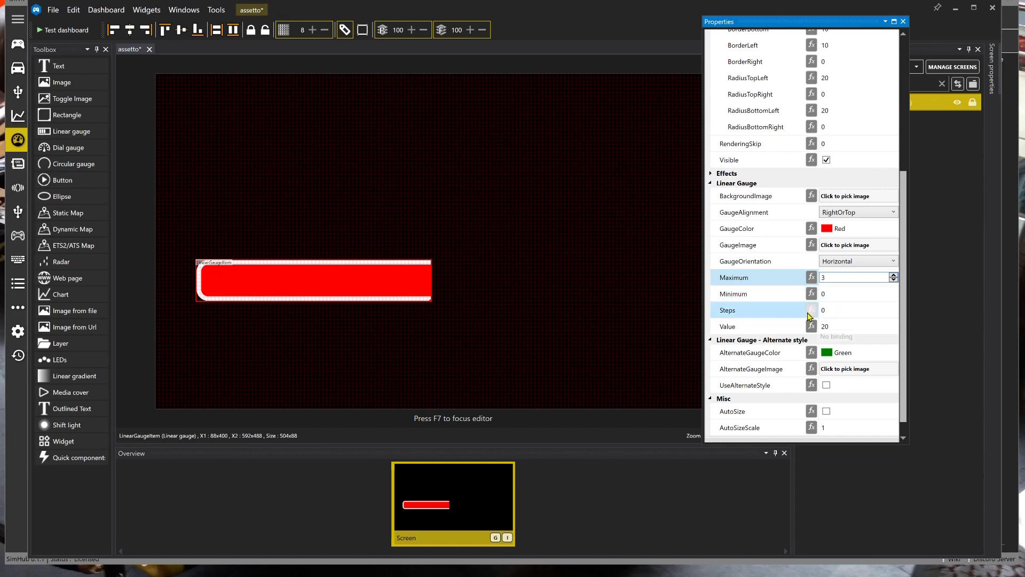
click(870, 326)
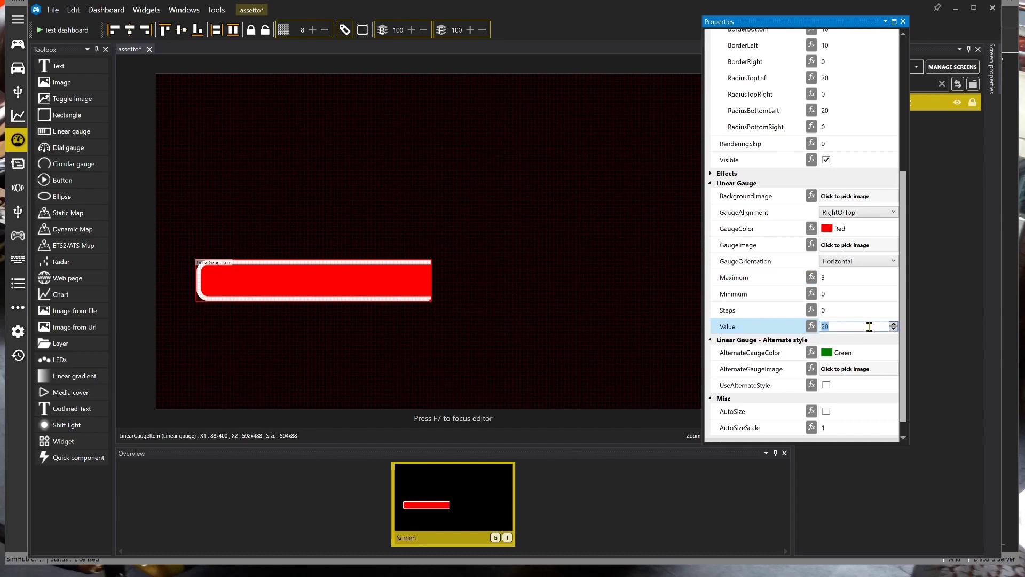
text(1.2)
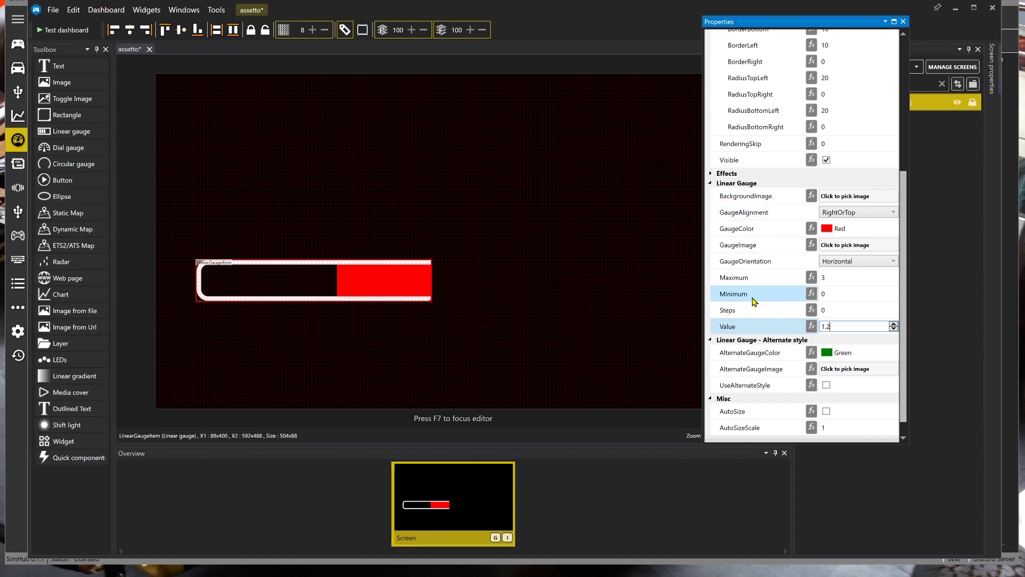
- Bind the linear gauge's value to the PersistantTrackerPlugin property SessionBestLiveDeltaSeconds, filtering the available properties by "best"
click(813, 327)
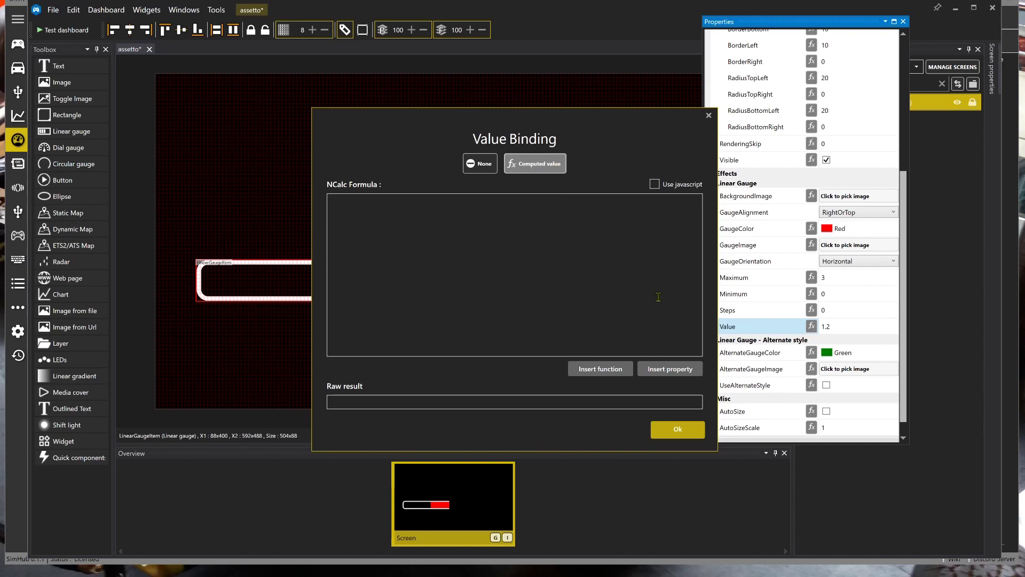
click(669, 373)
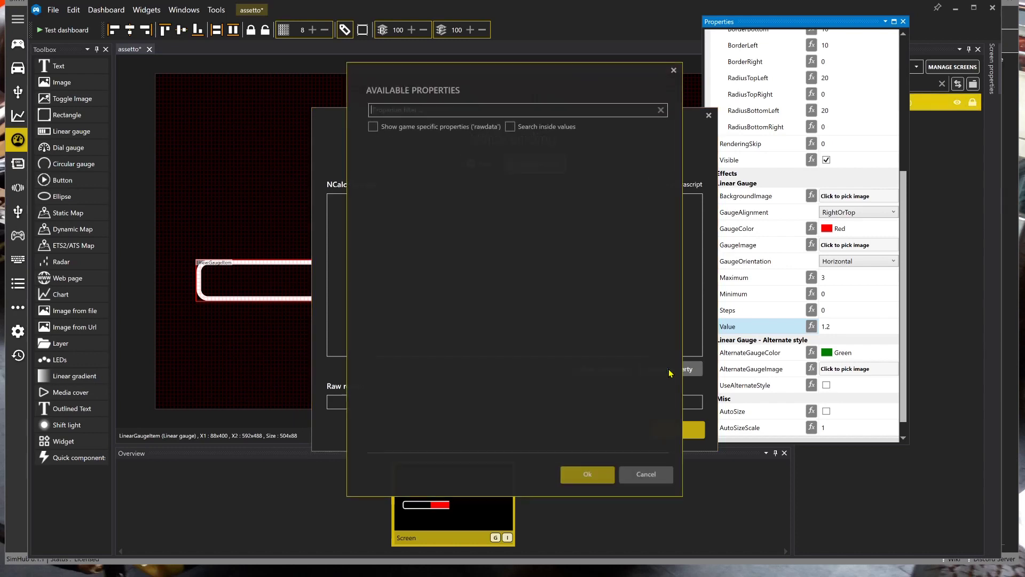
click(506, 108)
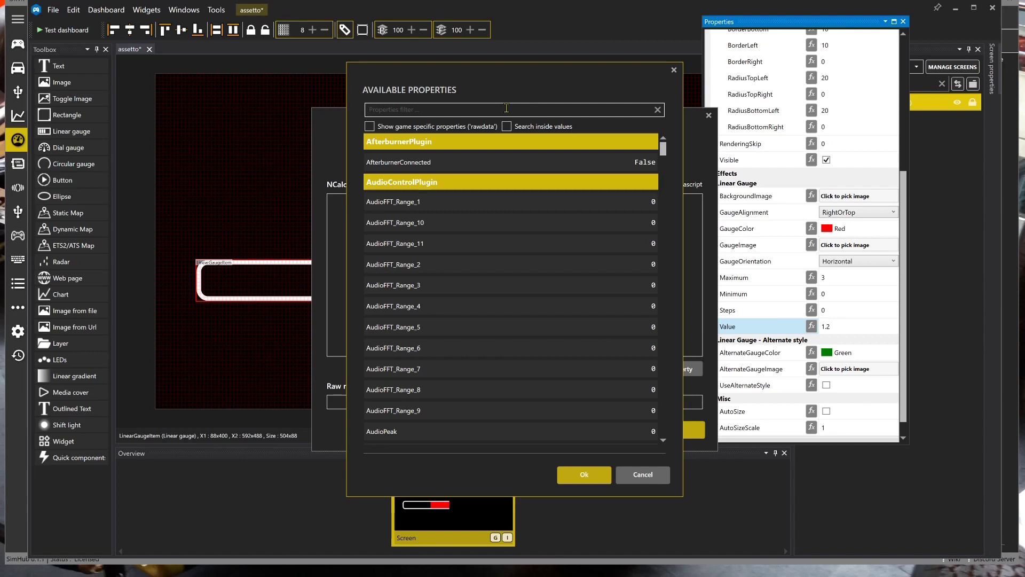
text(best)
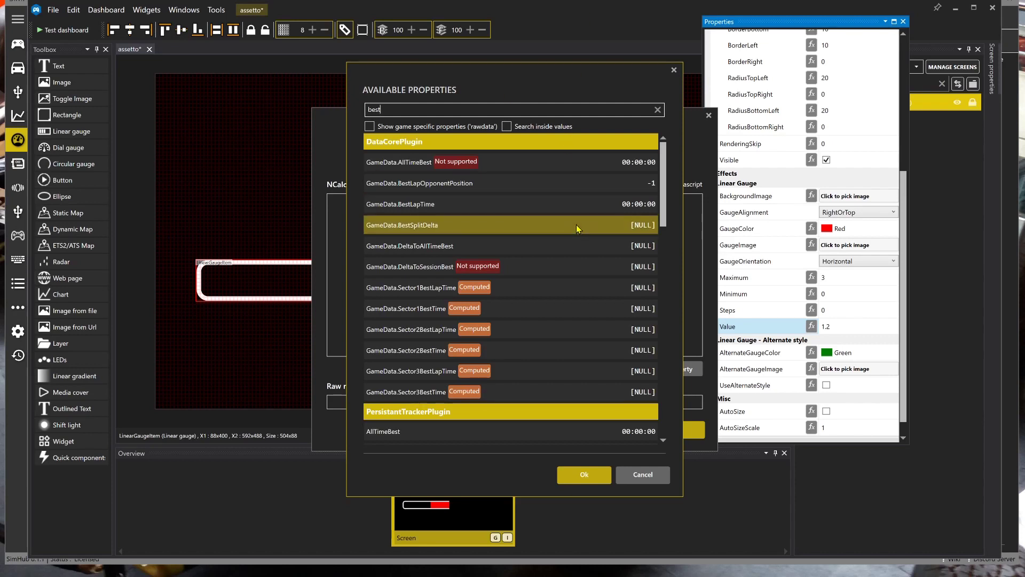
scroll(575, 224, down, 2)
scroll(579, 239, down, 1)
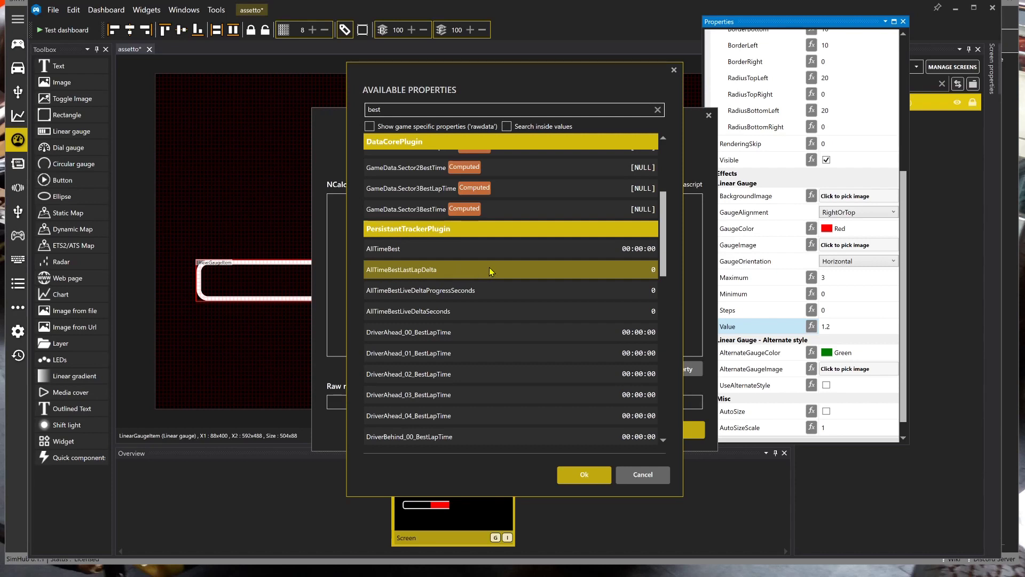
scroll(489, 267, down, 4)
scroll(489, 269, down, 5)
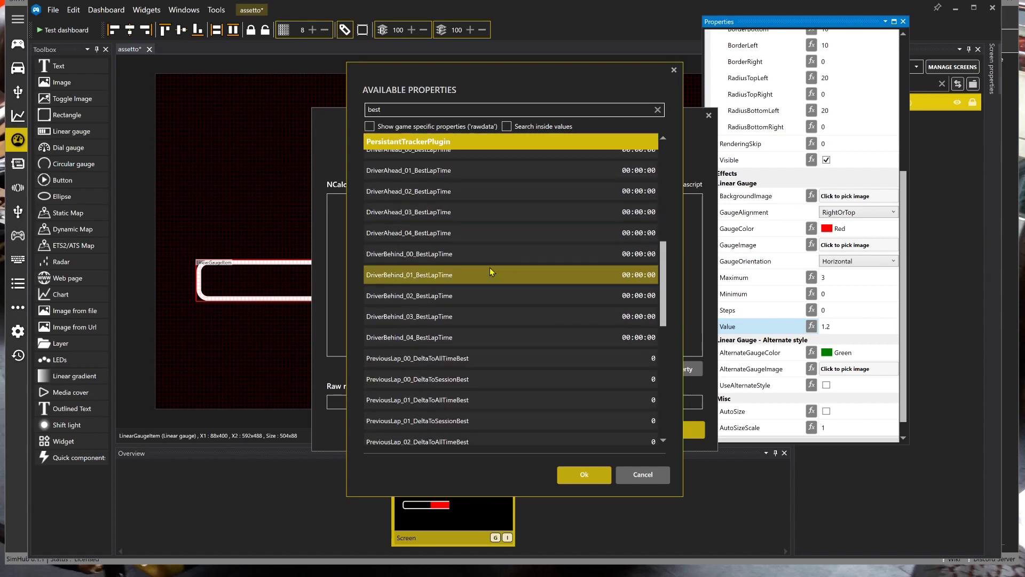
scroll(490, 270, down, 4)
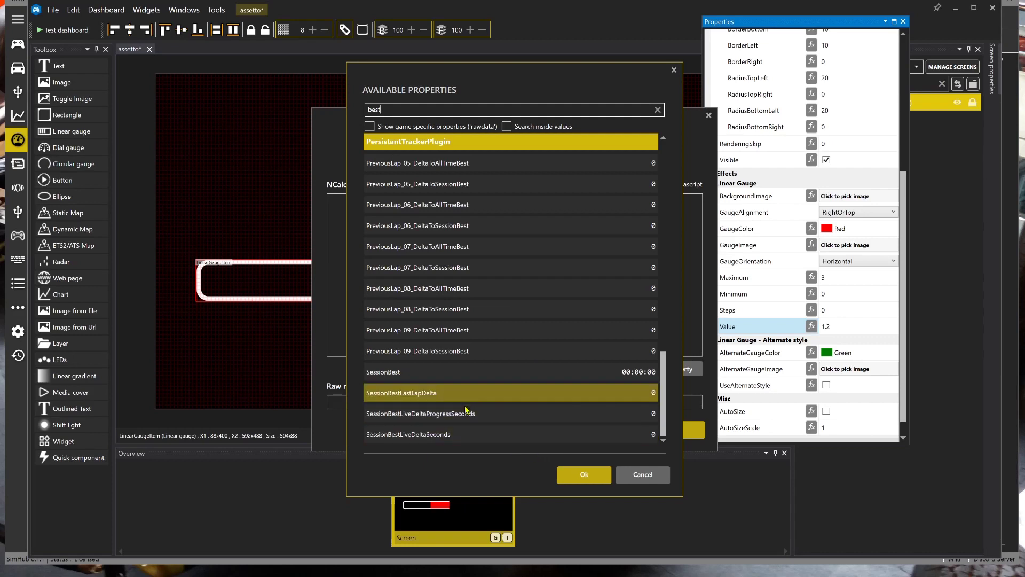
click(417, 435)
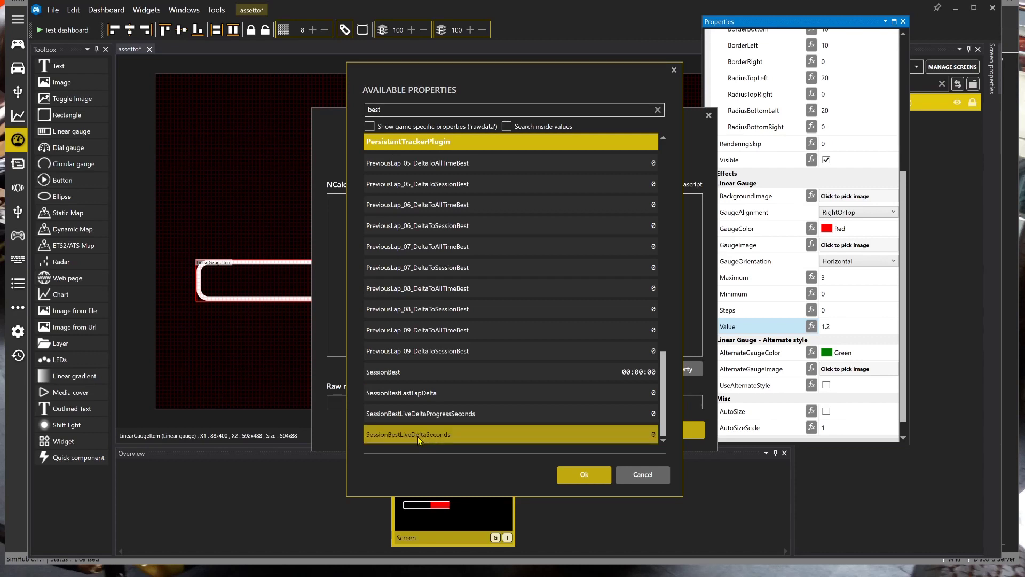
click(578, 476)
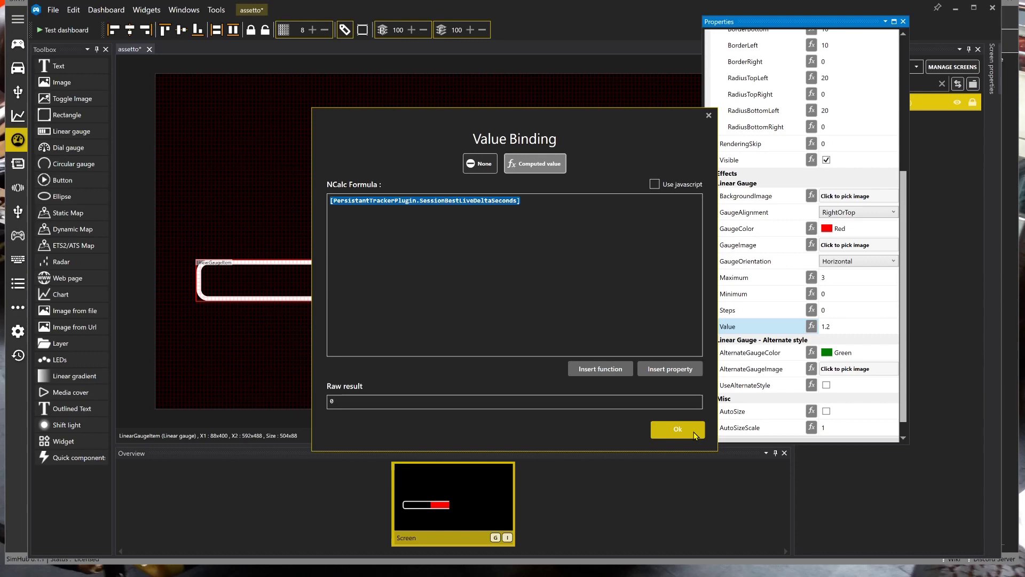
click(695, 436)
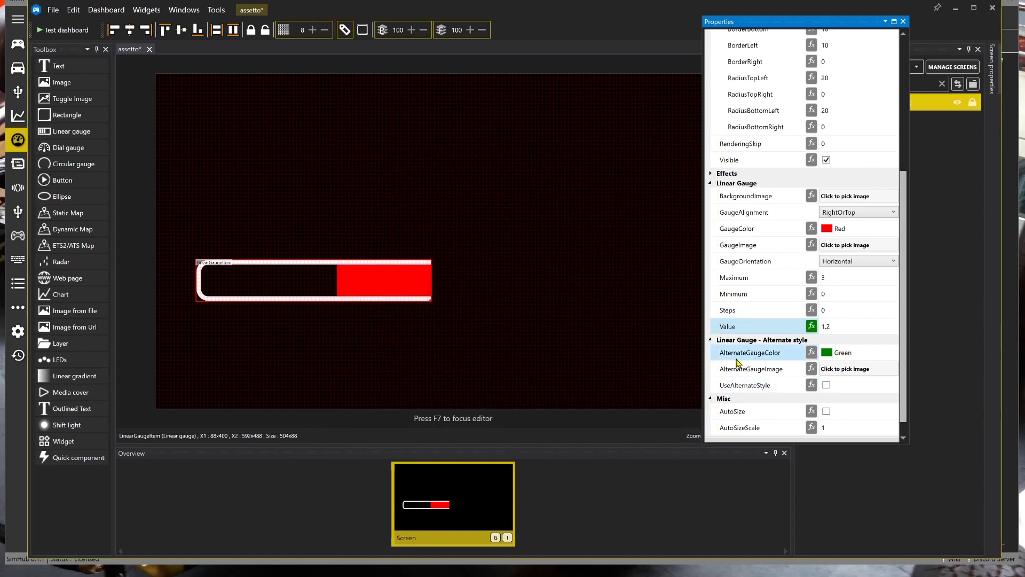
- Collapse the gauge's alternate style and Misc properties and move the Properties window clear of the canvas and screen hierarchy
click(711, 340)
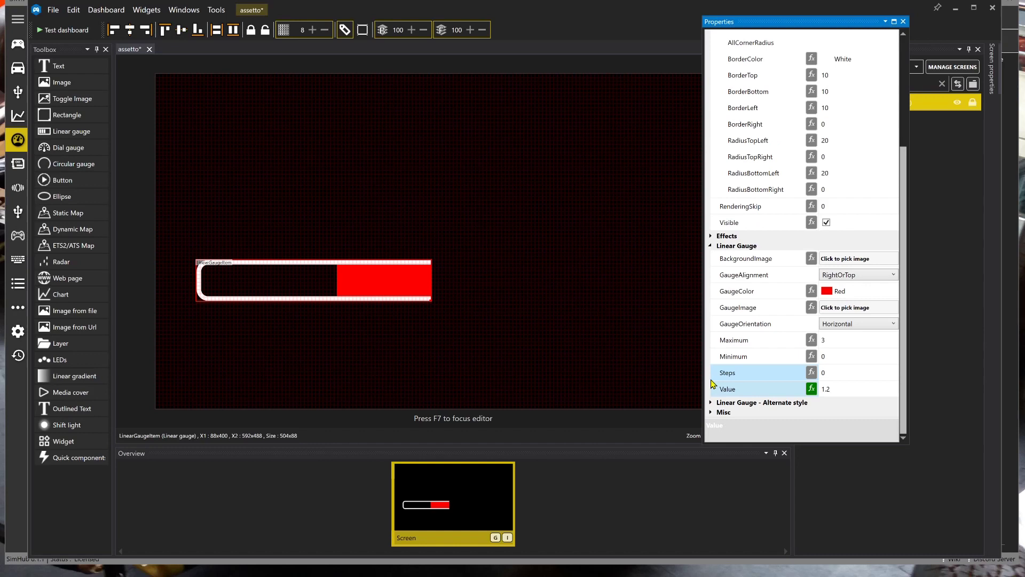
click(837, 342)
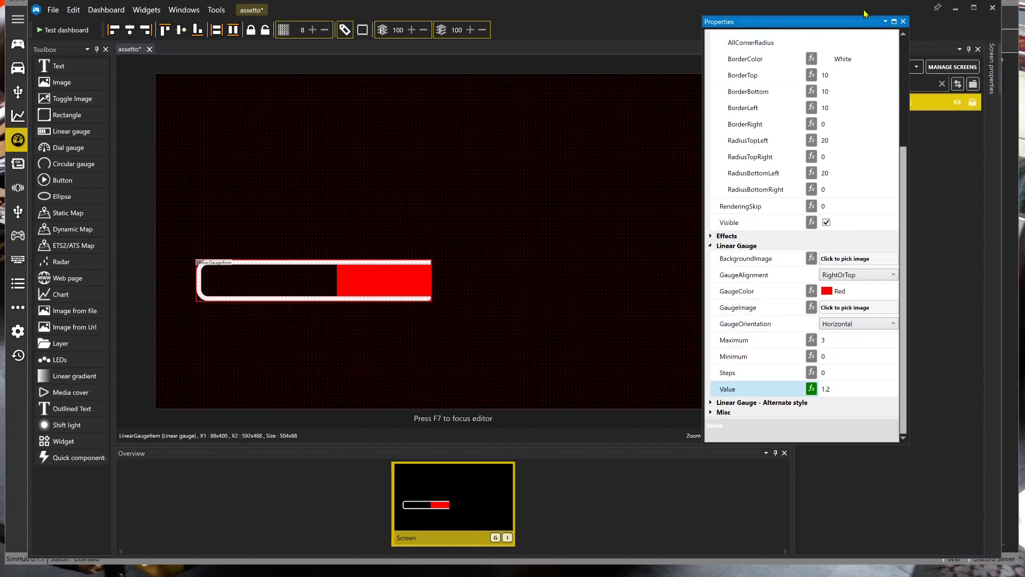
drag(853, 28, 796, 73)
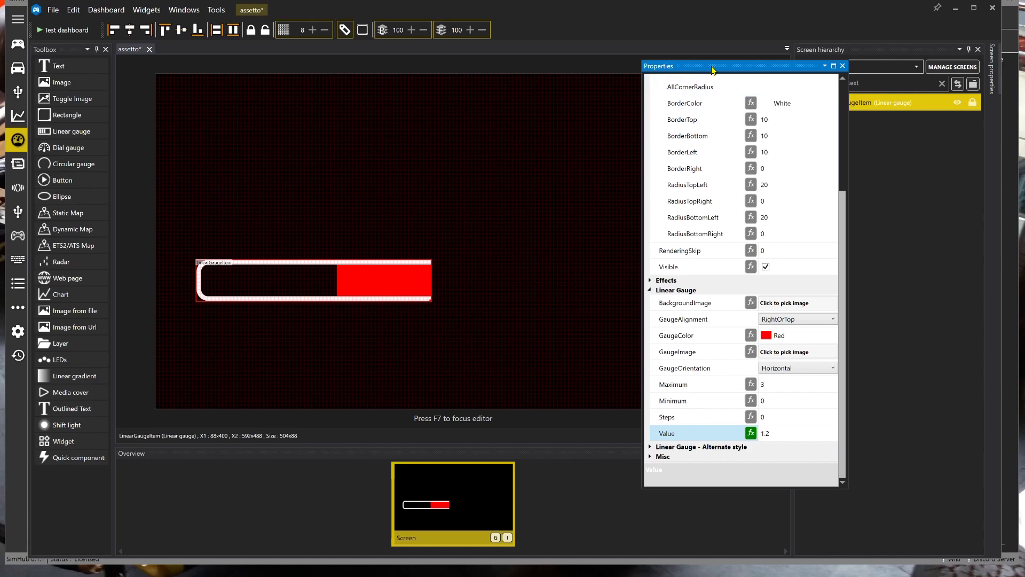
drag(750, 65, 903, 129)
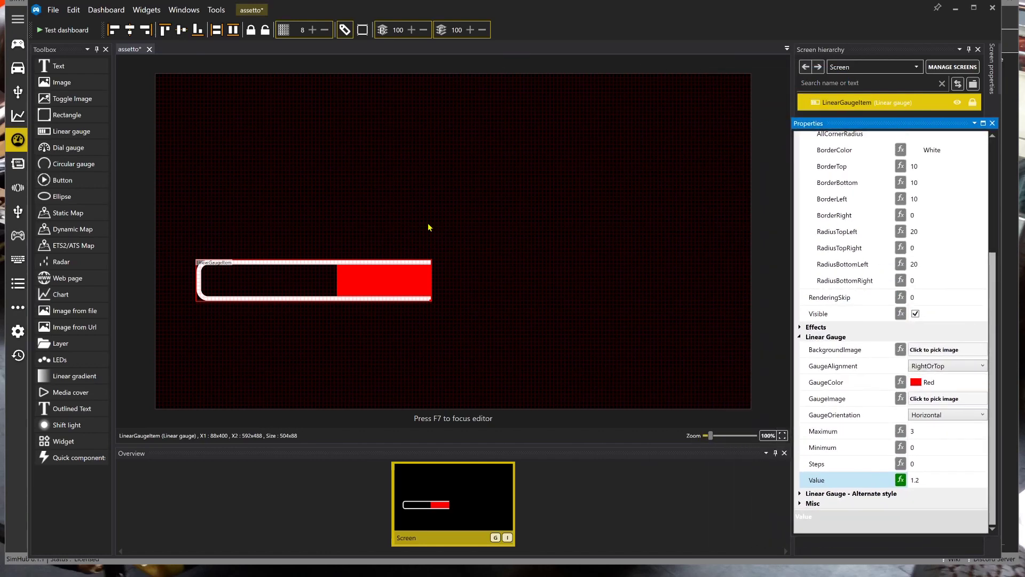
- Duplicate the linear gauge, moving the Properties window off the screen hierarchy
right_click(409, 274)
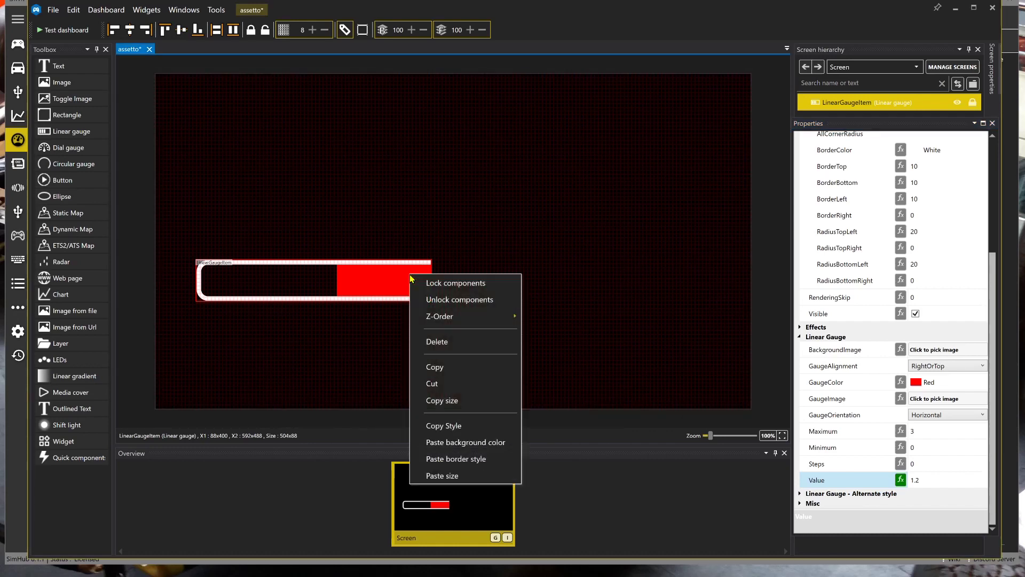
click(464, 373)
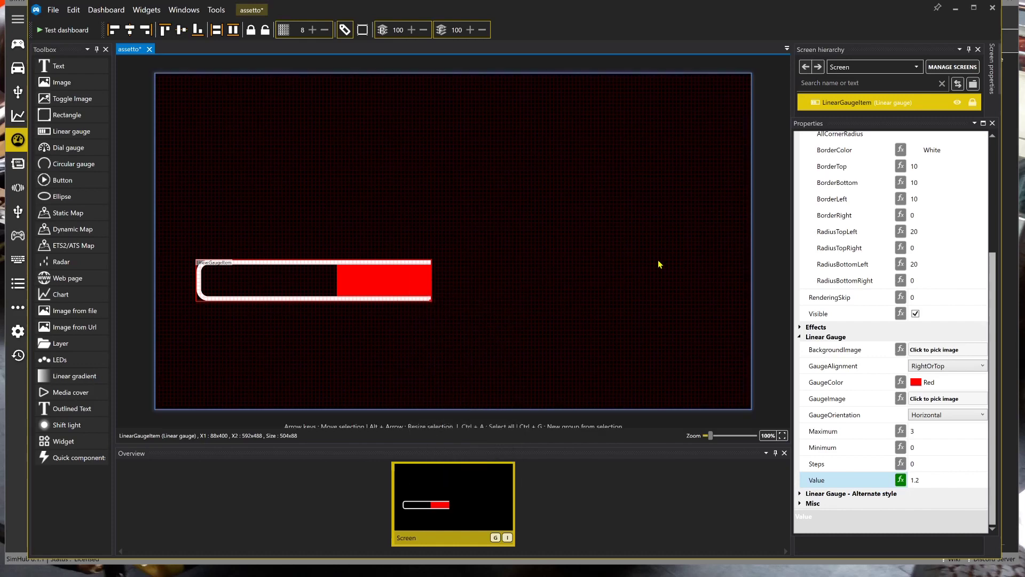
drag(911, 126, 774, 138)
click(869, 147)
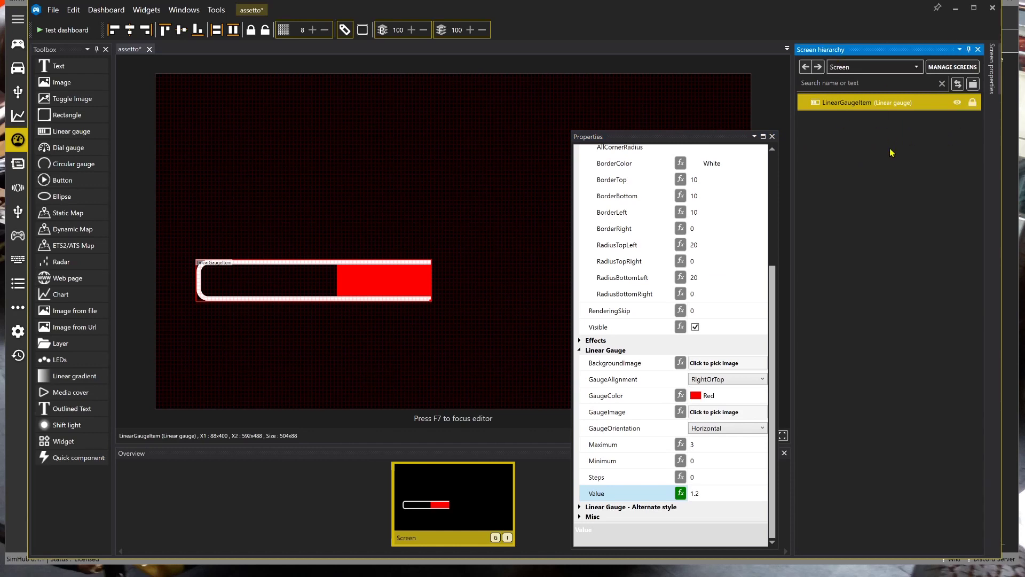
key(ctrl+d)
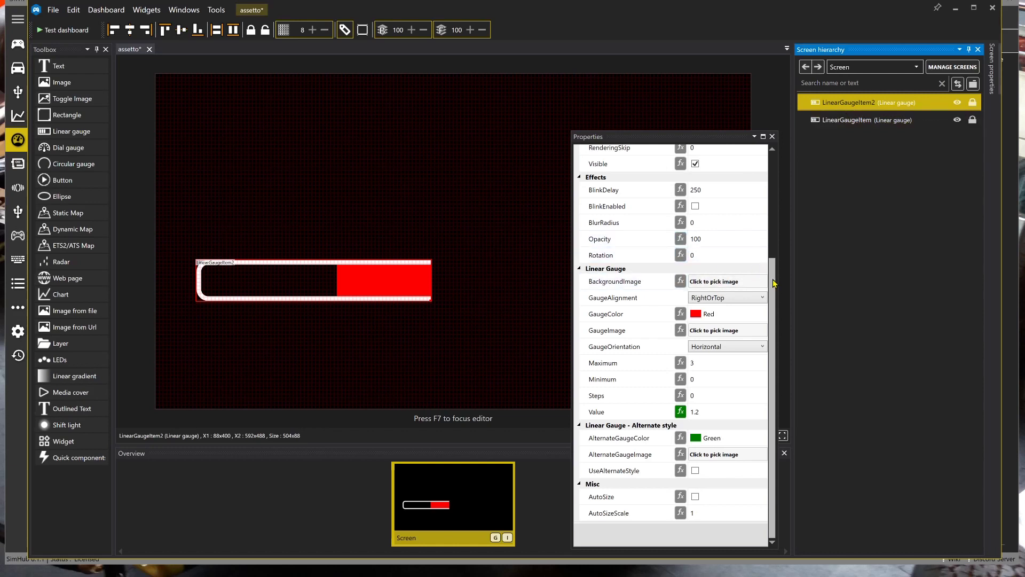
- Rename the original linear gauge, LinearGaugeItem, as "delta neg"
click(855, 119)
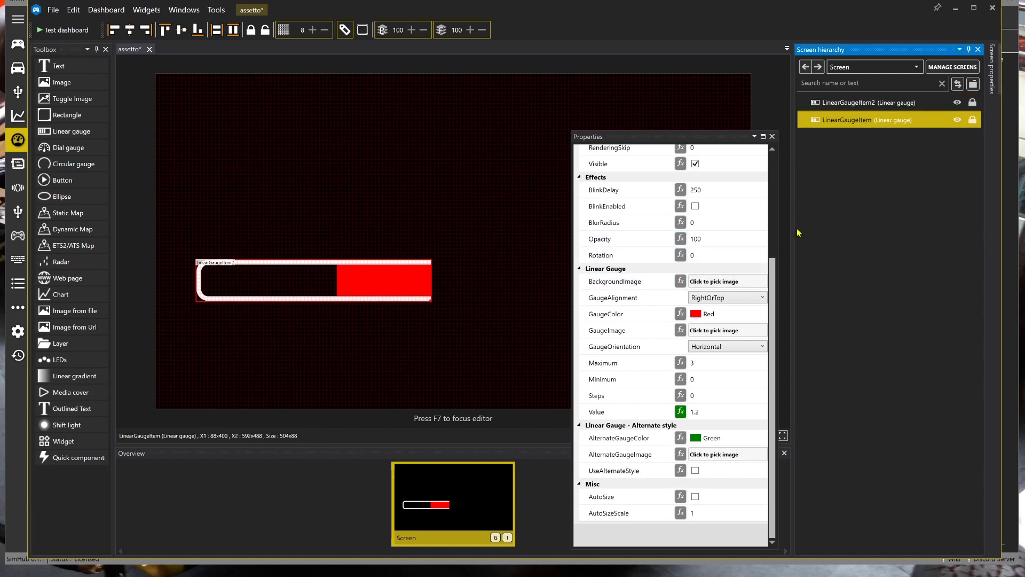
drag(774, 287, 776, 195)
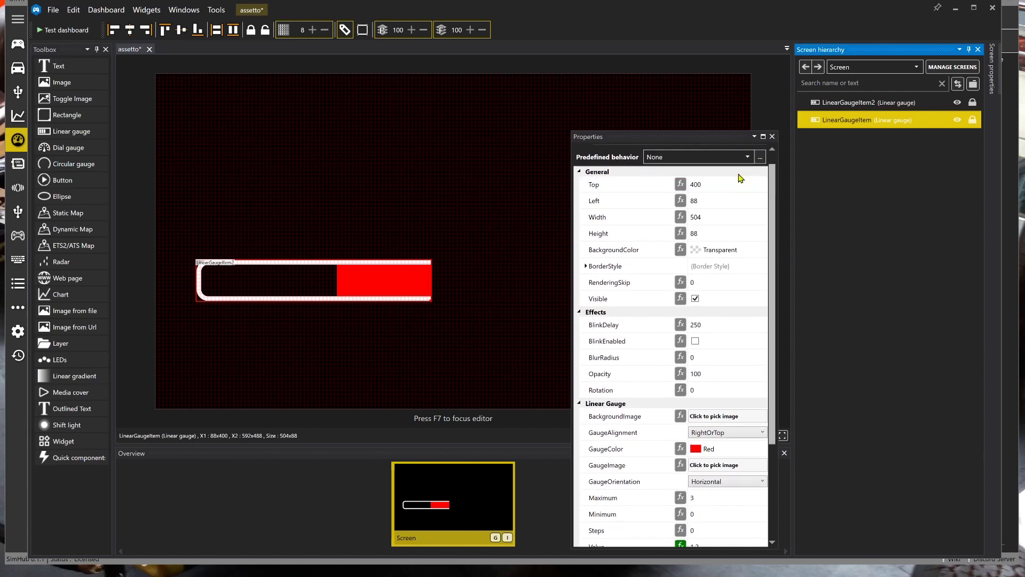
drag(772, 179, 769, 154)
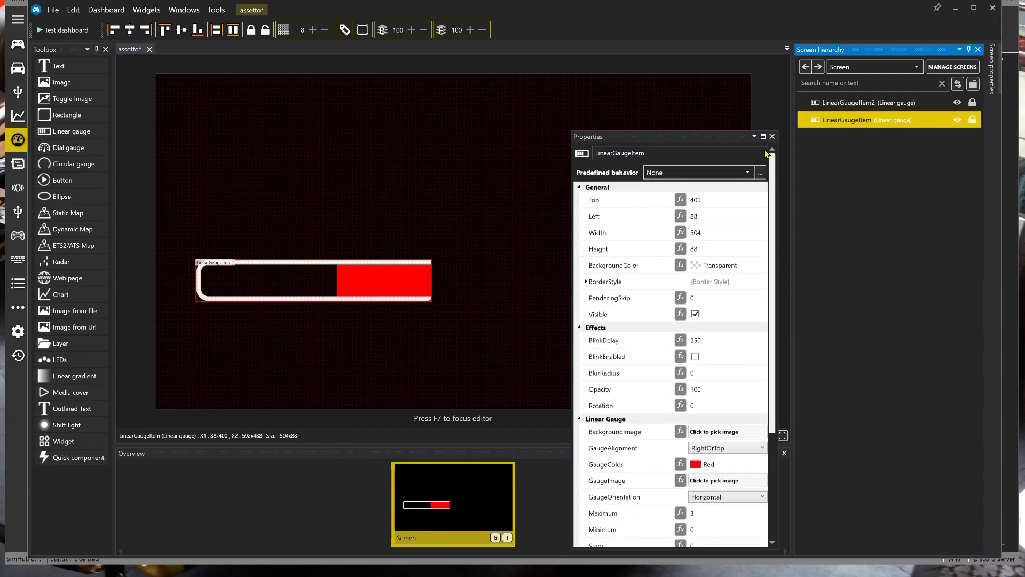
click(657, 151)
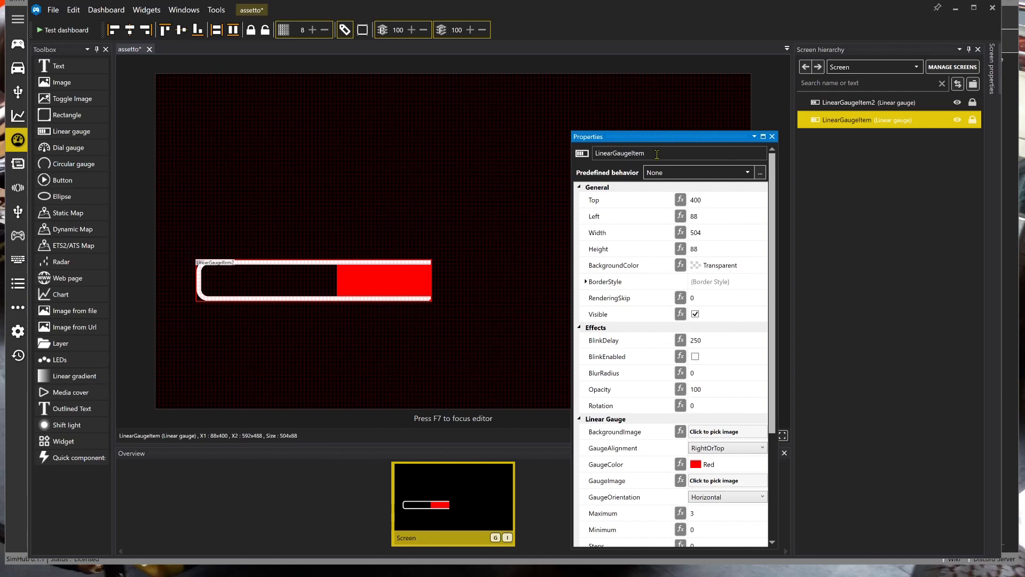
key(BackSpace)
key(BackSpace)
key(BackSpace)
key(BackSpace)
key(BackSpace)
key(BackSpace)
key(BackSpace)
key(BackSpace)
key(BackSpace)
key(BackSpace)
key(BackSpace)
key(BackSpace)
key(BackSpace)
key(BackSpace)
text(delta neg)
drag(696, 140, 745, 143)
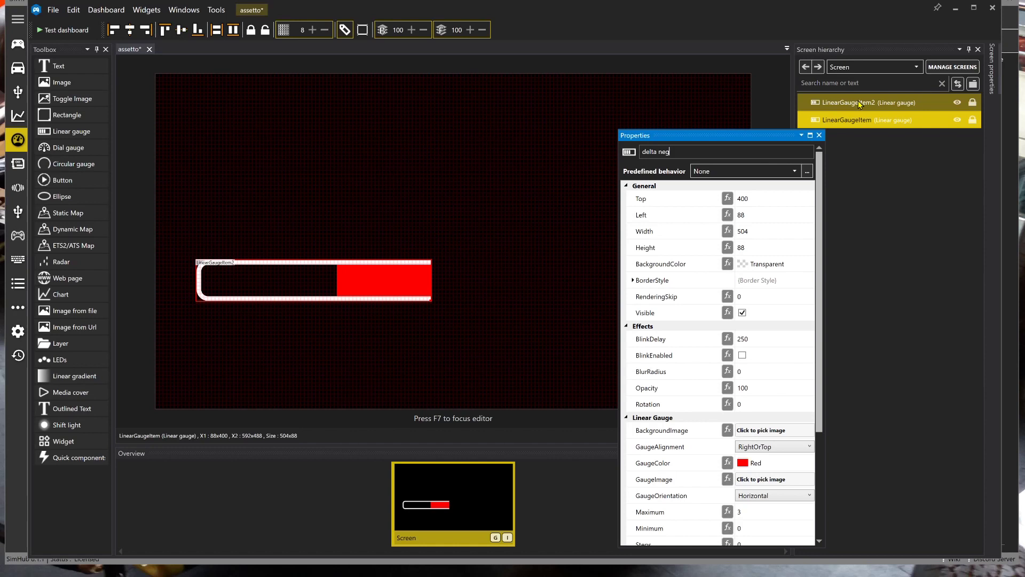
- Rename the duplicated linear gauge, LinearGaugeItem2, as "delta poss"
click(860, 103)
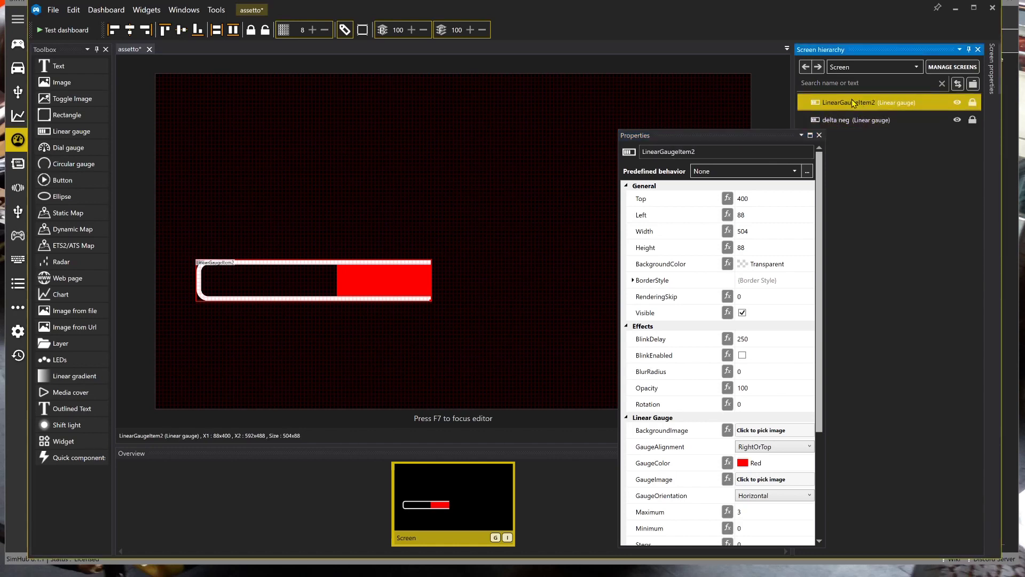
drag(738, 141, 888, 139)
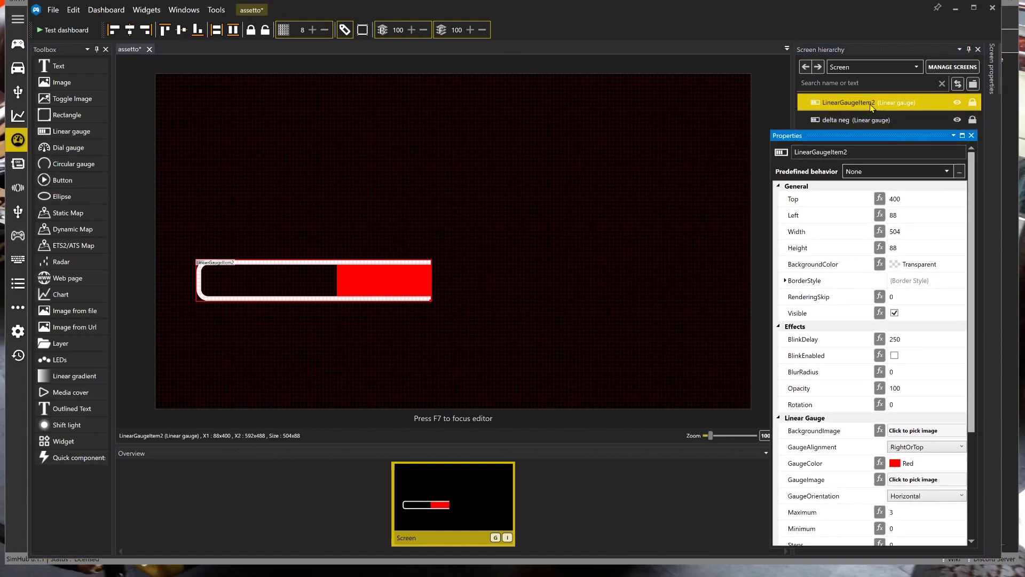
click(870, 104)
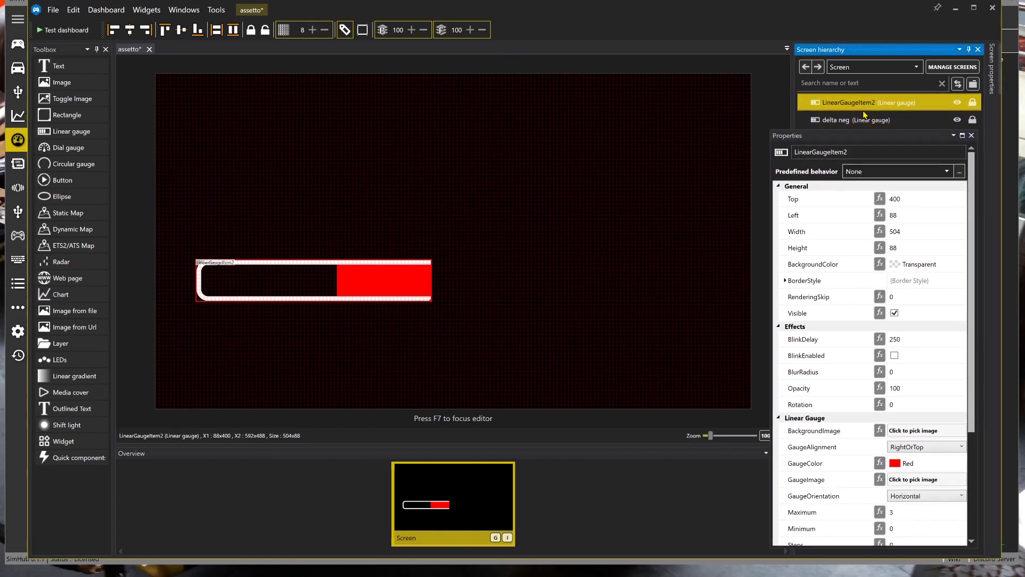
click(863, 152)
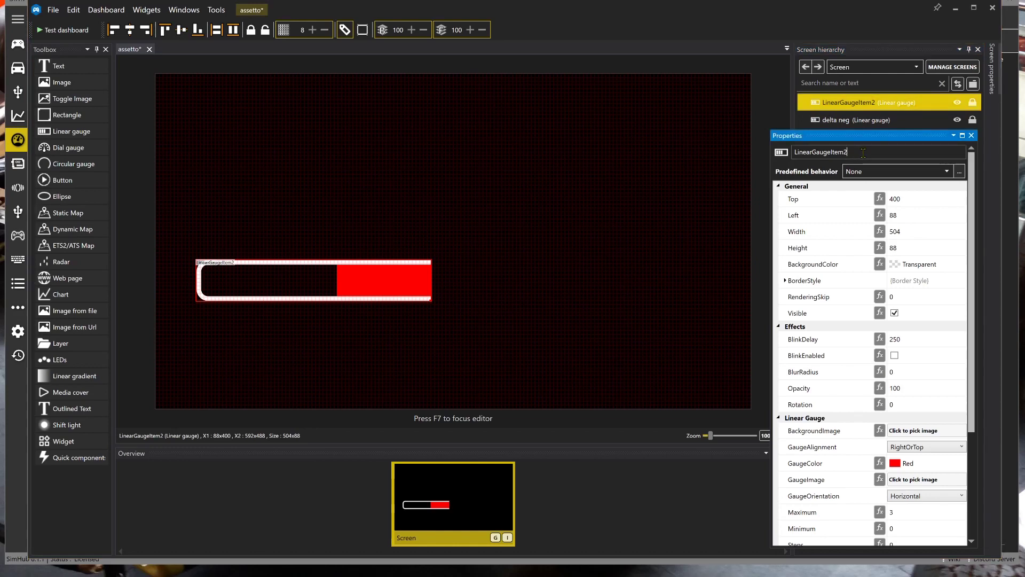
key(BackSpace)
key(BackSpace)
key(BackSpace)
key(BackSpace)
key(BackSpace)
key(BackSpace)
key(BackSpace)
key(BackSpace)
key(BackSpace)
key(BackSpace)
key(BackSpace)
key(BackSpace)
key(BackSpace)
key(BackSpace)
key(BackSpace)
text(delta poss)
drag(971, 178, 973, 184)
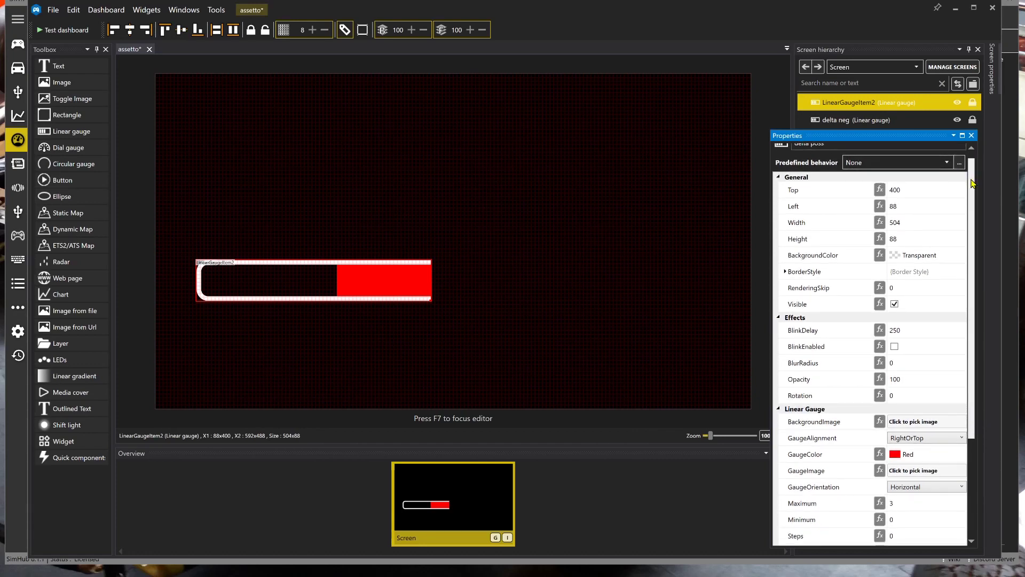
- Move the "delta poss" gauge beside "delta neg", on the same row with its left position at 608
drag(346, 265, 589, 264)
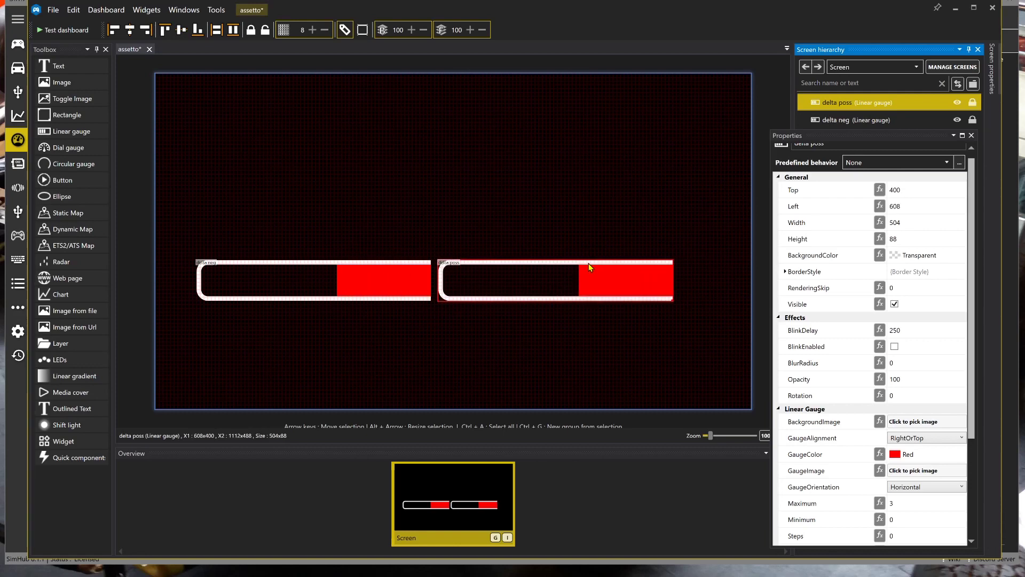
click(588, 264)
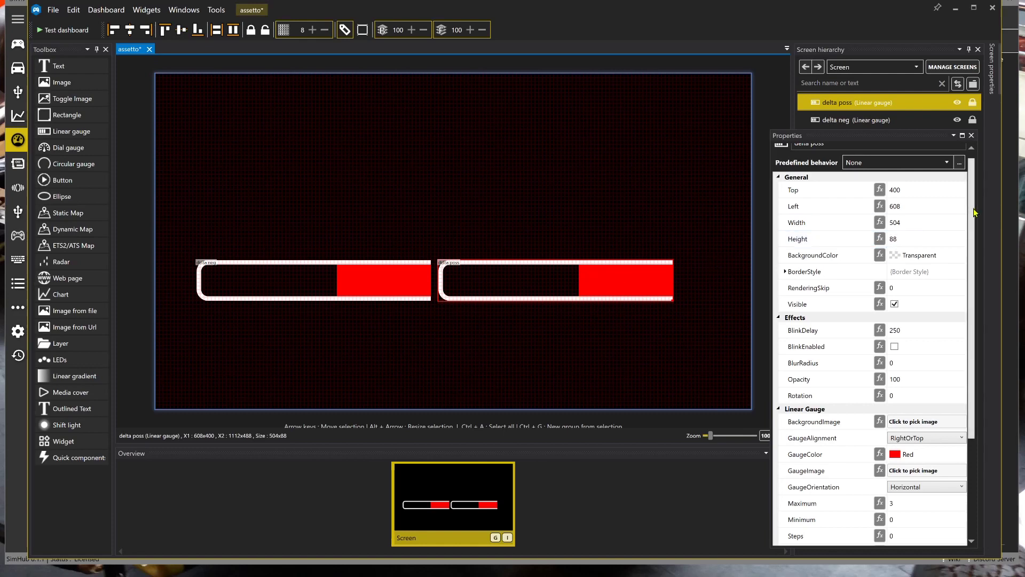
- Set the "delta poss" gauge's left border to 0 and right border to 10
click(789, 273)
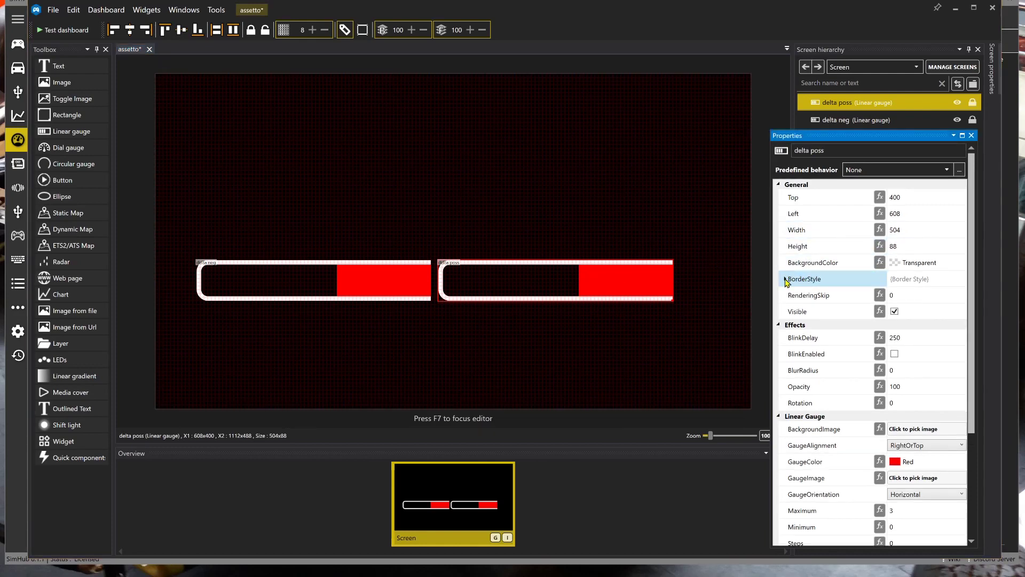
click(785, 279)
scroll(849, 283, down, 2)
click(914, 258)
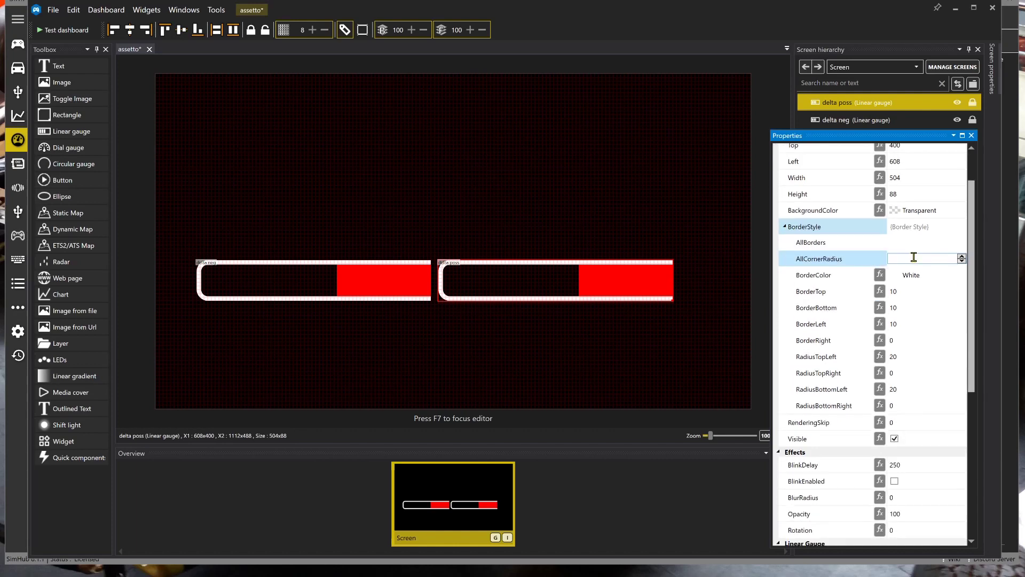
click(906, 296)
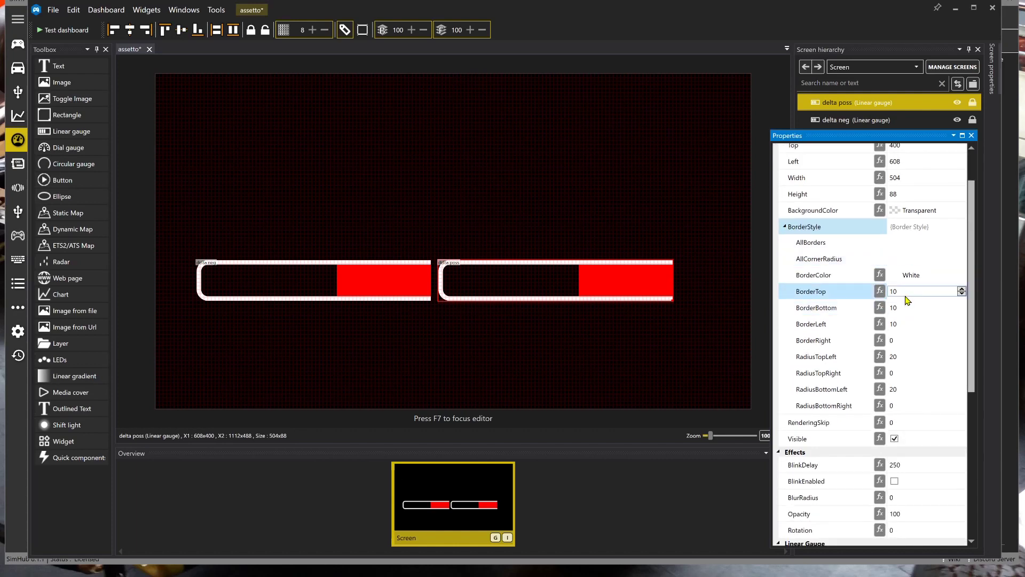
click(961, 307)
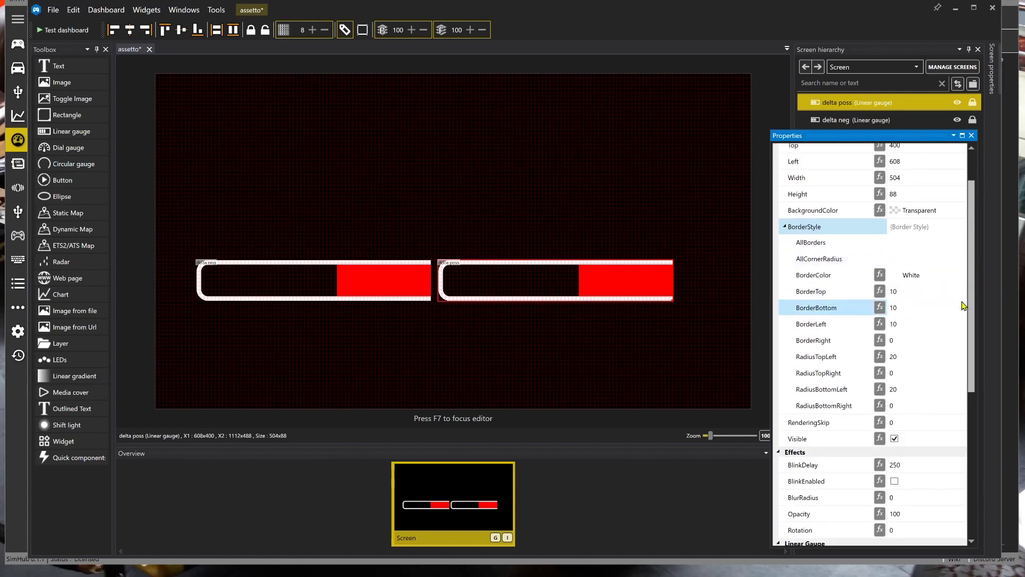
click(961, 324)
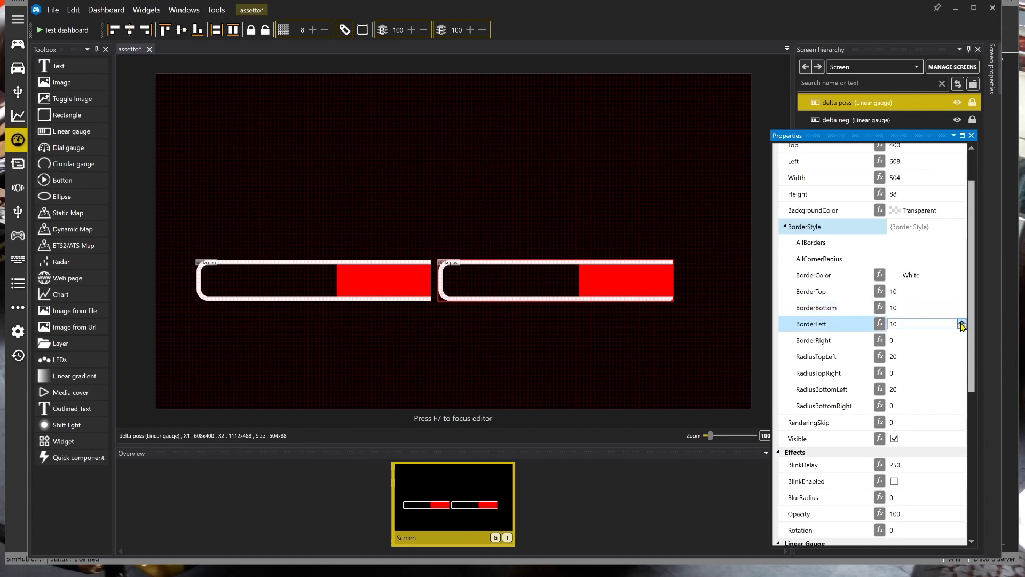
click(963, 328)
click(961, 340)
click(961, 337)
click(962, 338)
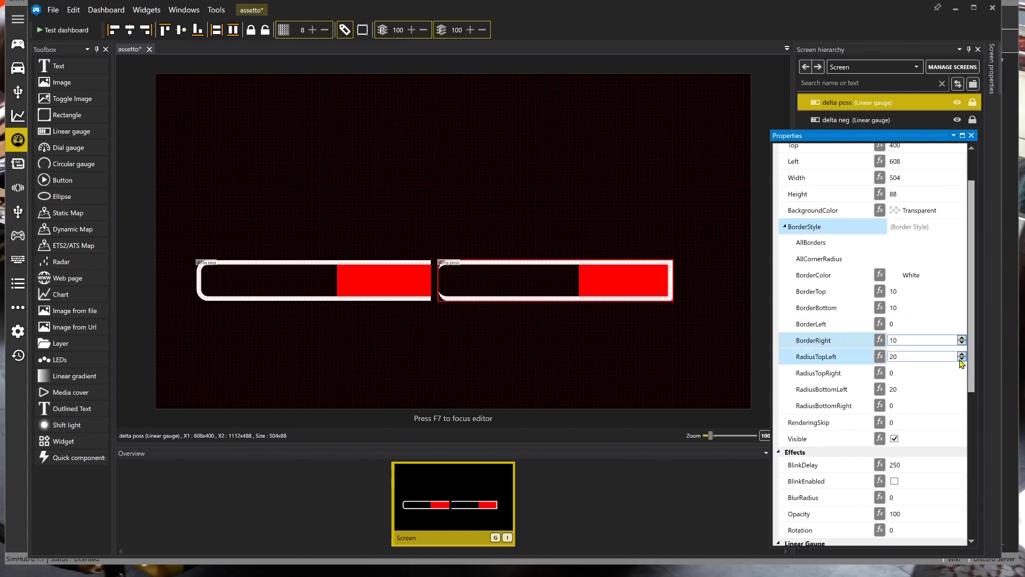
- Set the "delta poss" gauge's top-left corner radius to 0 and its top-right and bottom-right radii to 20
click(962, 359)
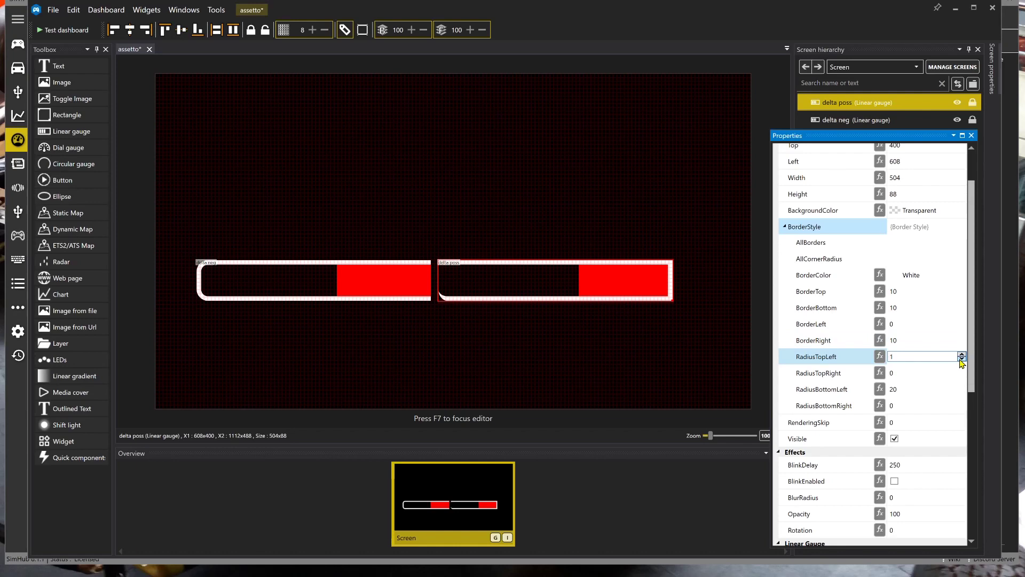
click(962, 370)
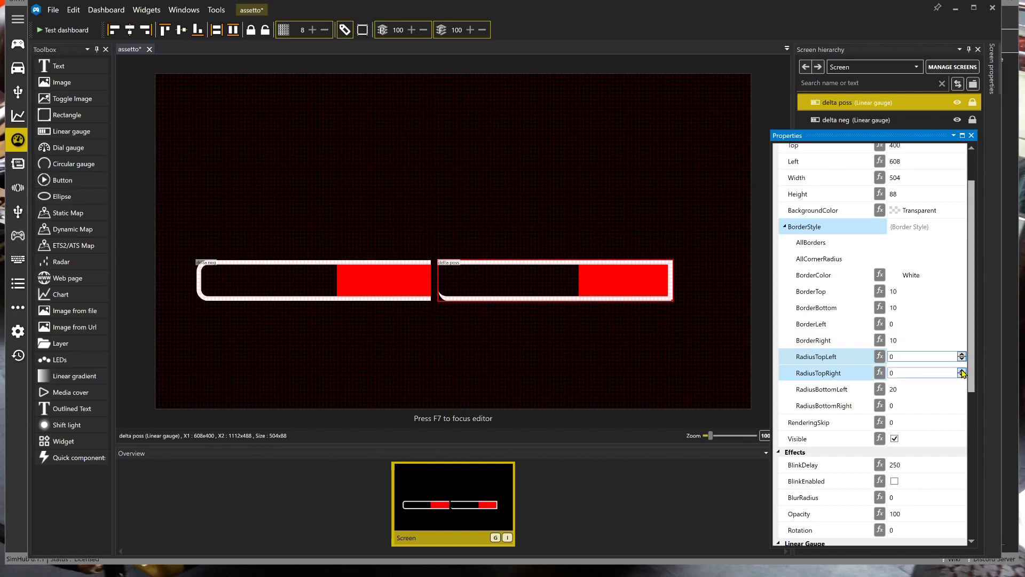
click(961, 371)
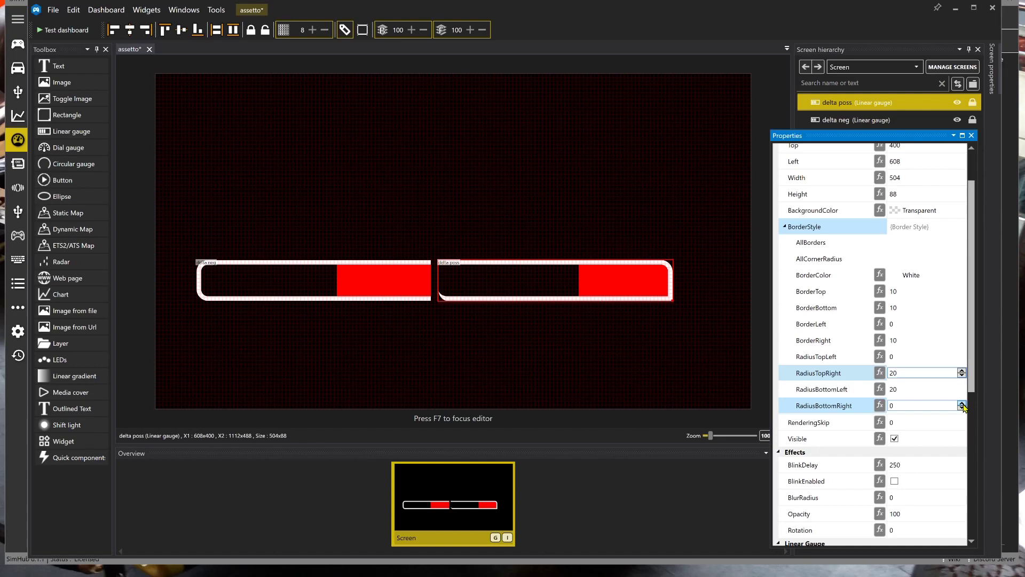
click(962, 403)
click(962, 403)
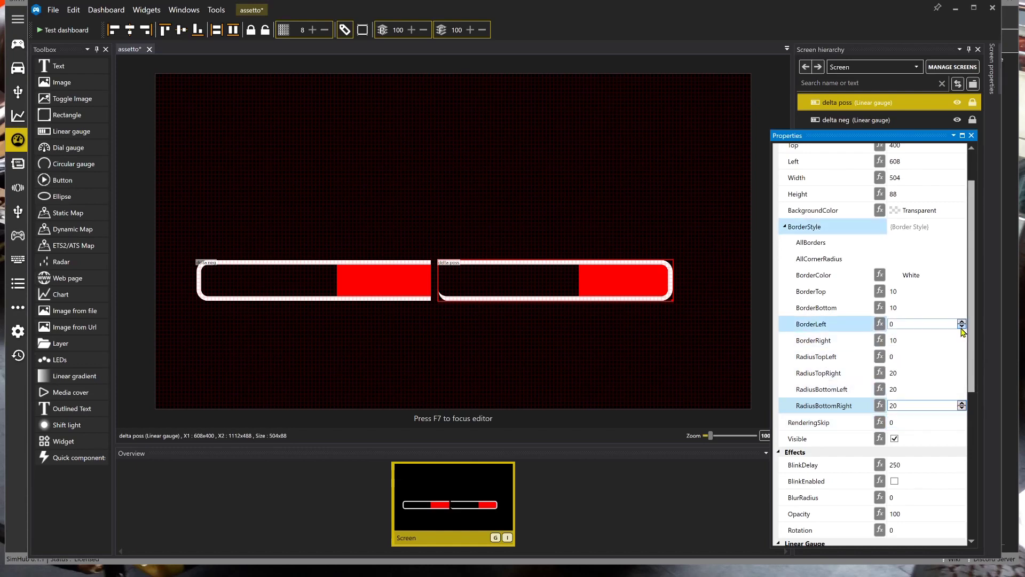
click(963, 323)
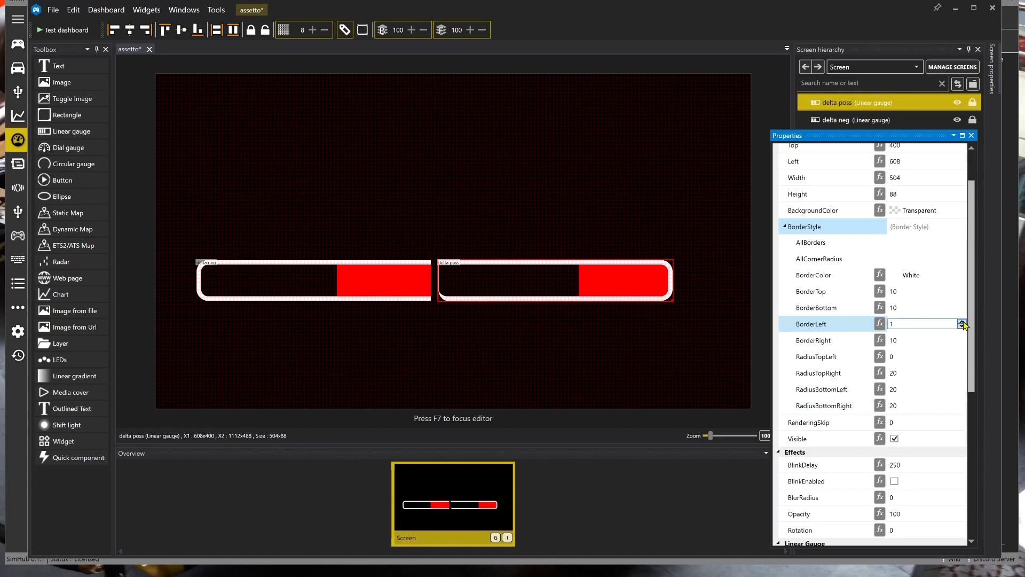
click(962, 326)
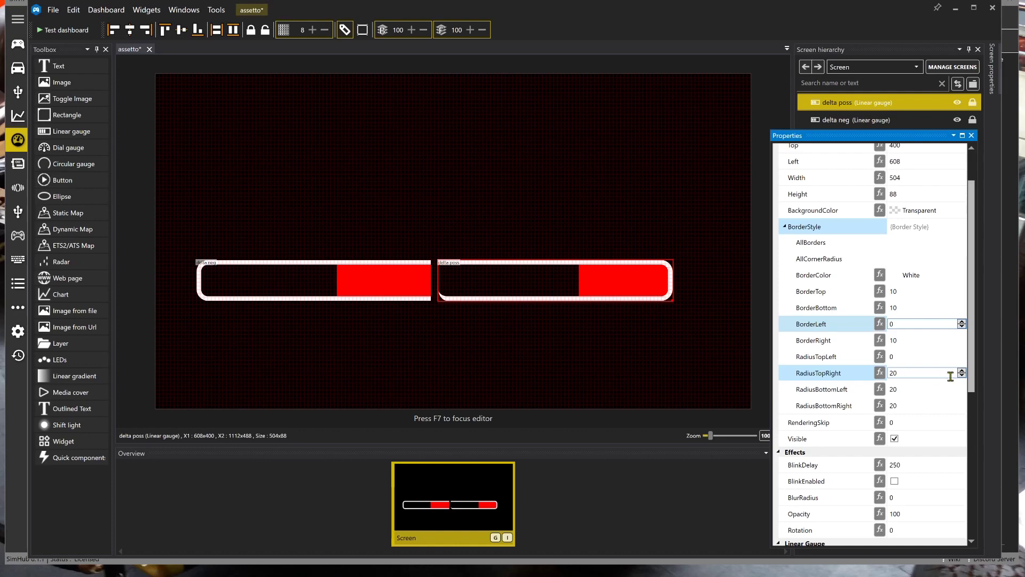
click(961, 375)
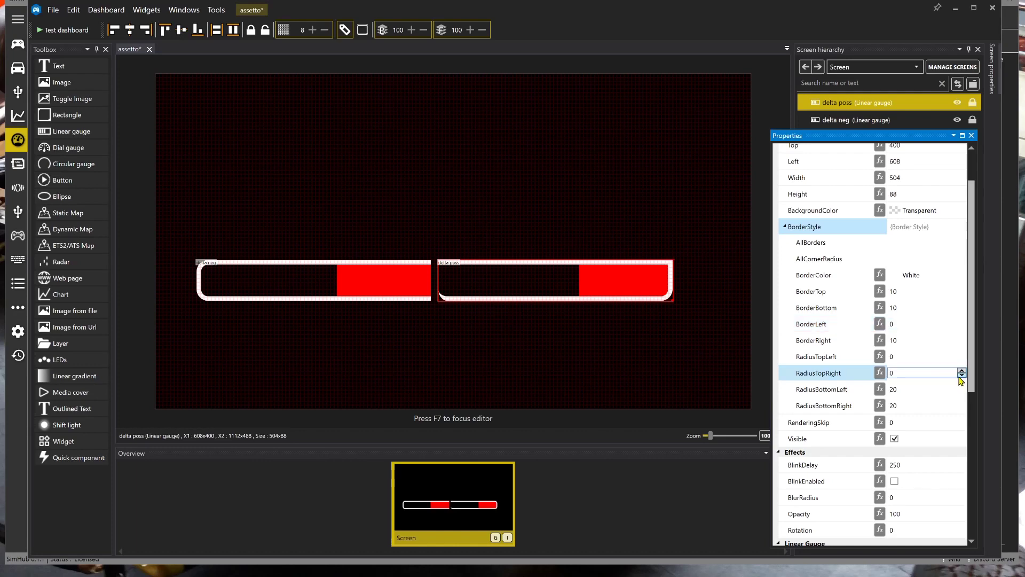
click(962, 372)
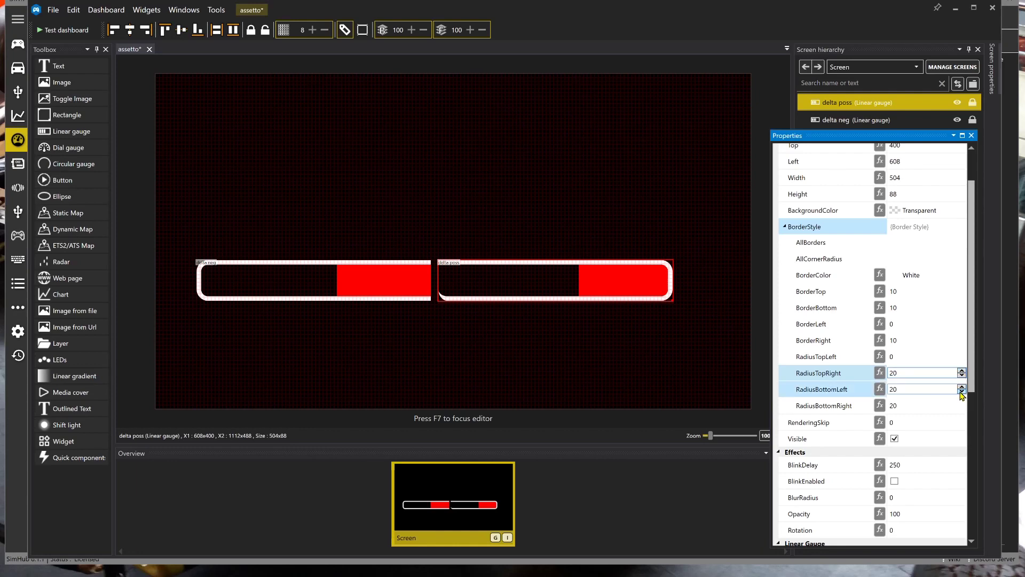
- Set the "delta poss" bottom-left corner radius to 0 and move the gauge flush against "delta neg", at left position 592
click(961, 392)
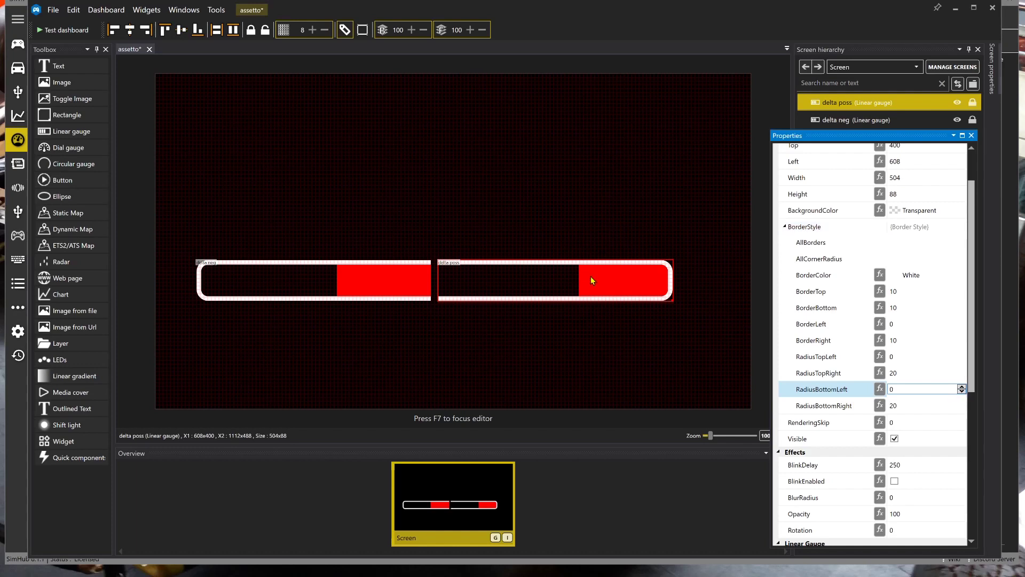
drag(590, 277, 585, 276)
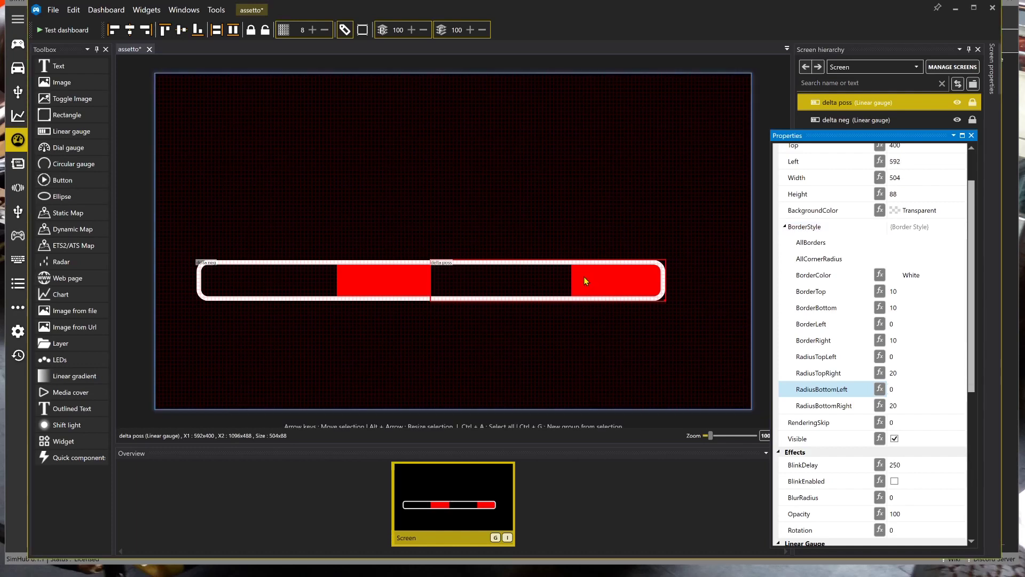
click(965, 261)
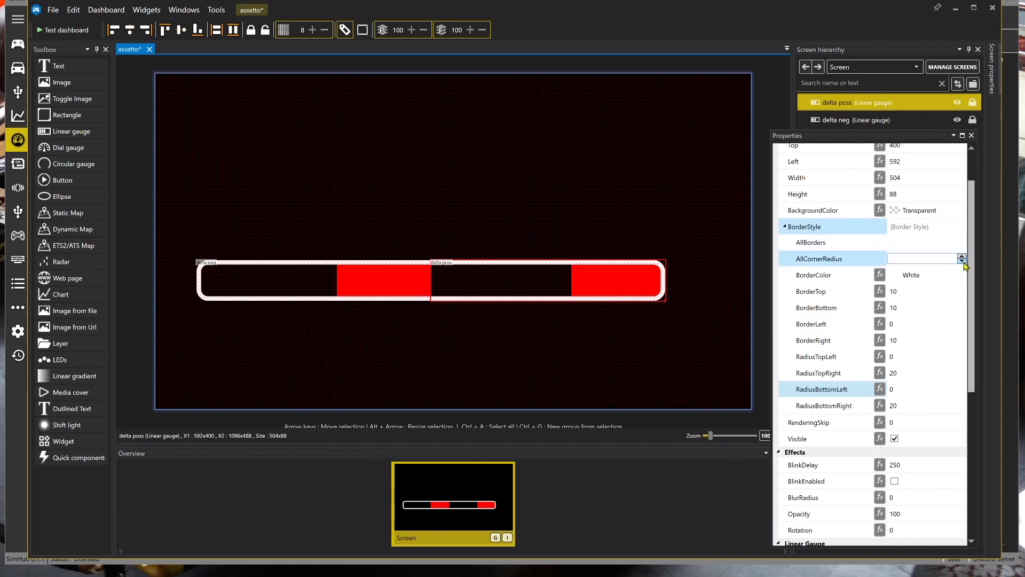
- Set the "delta poss" gauge color to Lime and its gauge alignment to LeftOrBottom
drag(972, 250, 975, 356)
click(778, 249)
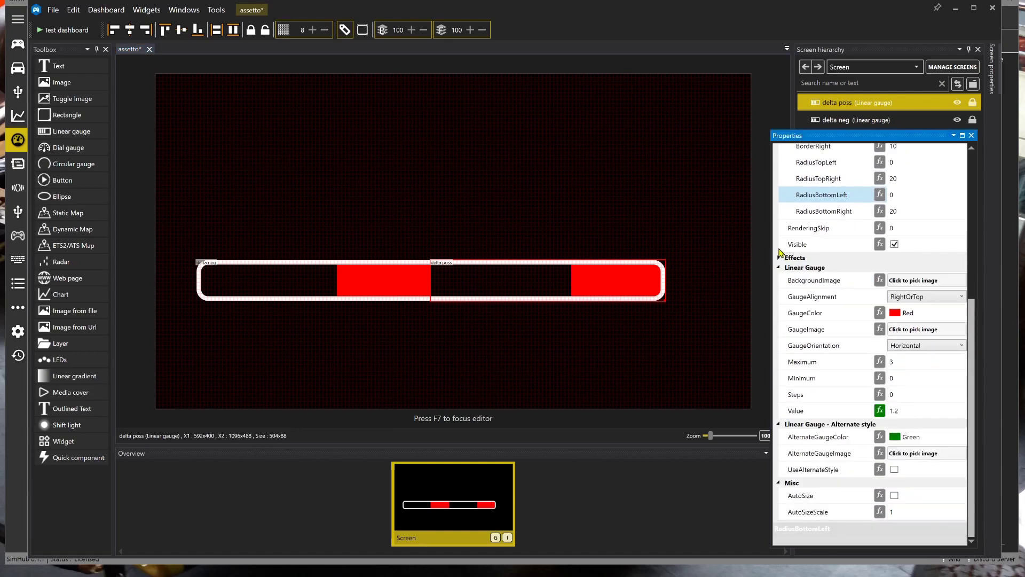
click(961, 313)
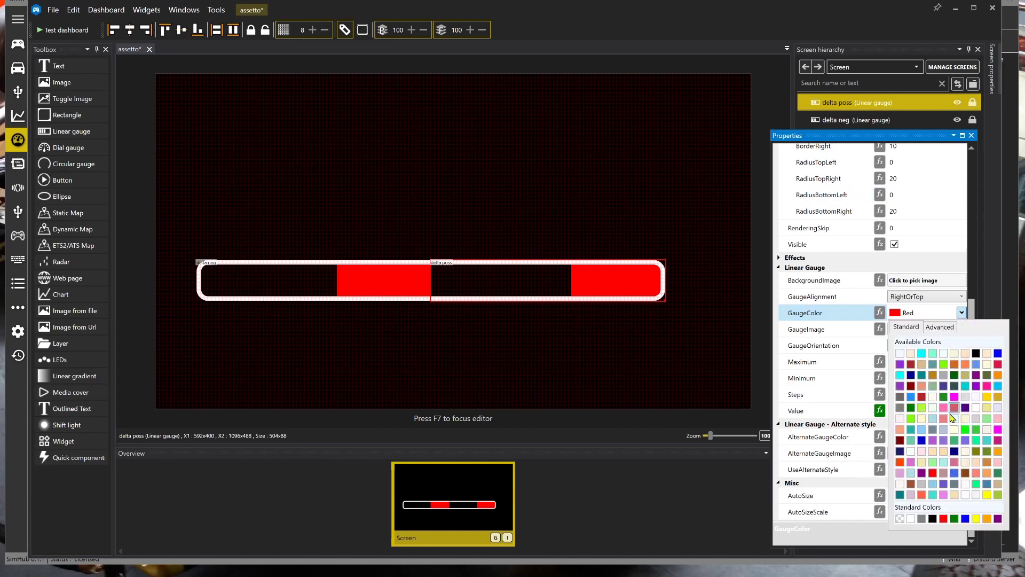
click(964, 431)
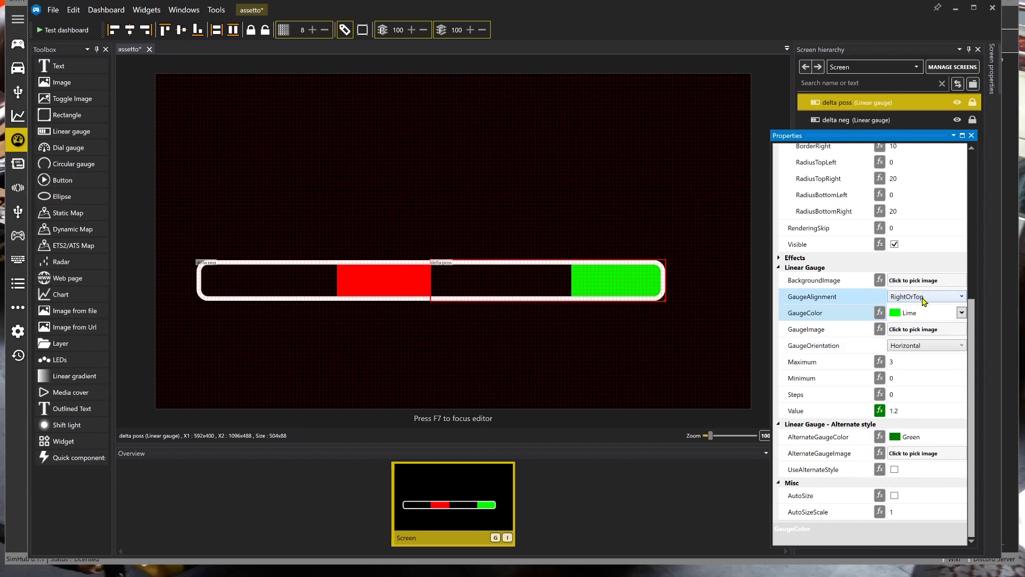
click(945, 296)
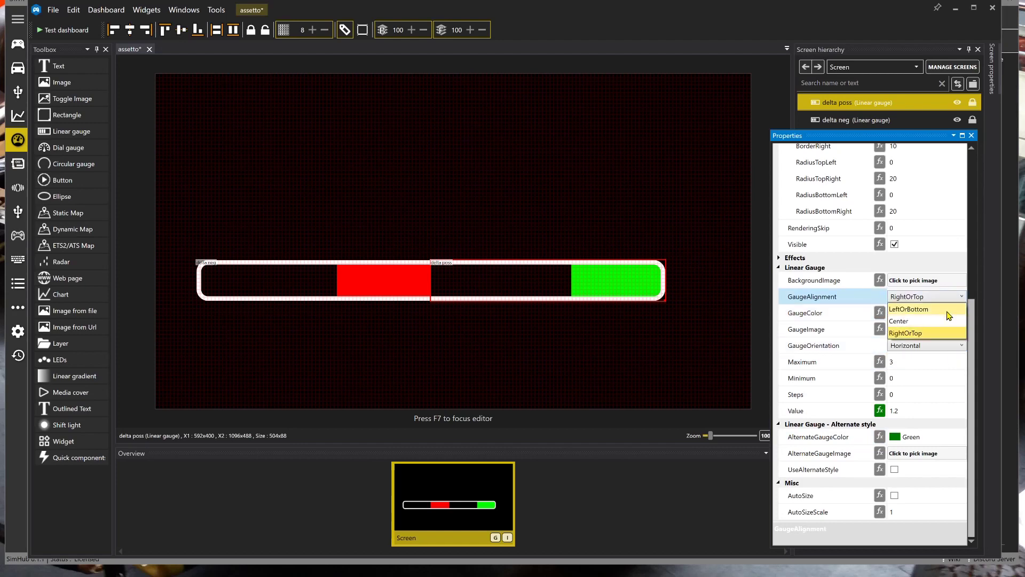
click(948, 309)
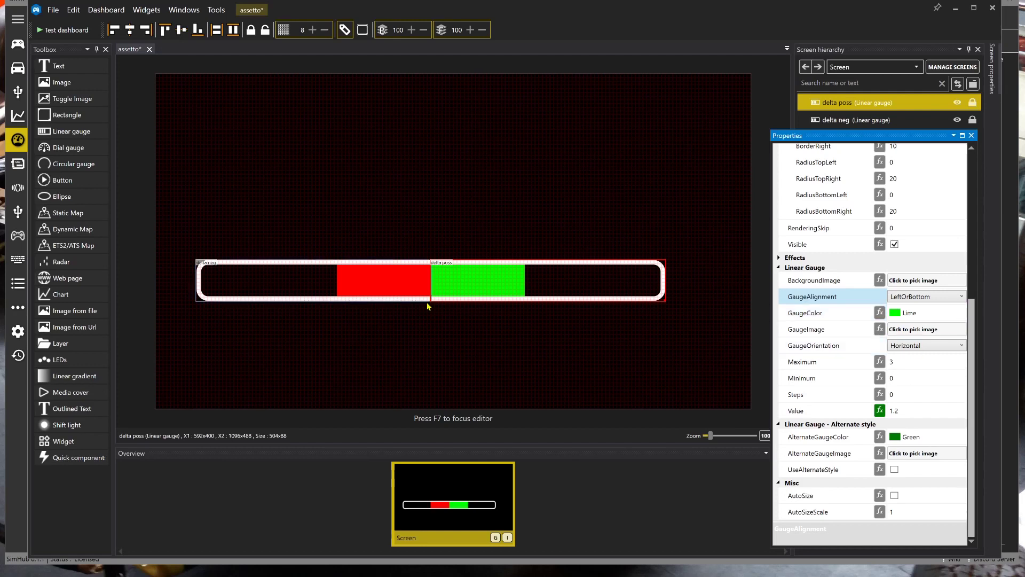
- Set the "delta poss" gauge's maximum to -3 and its value to -1.2
click(896, 360)
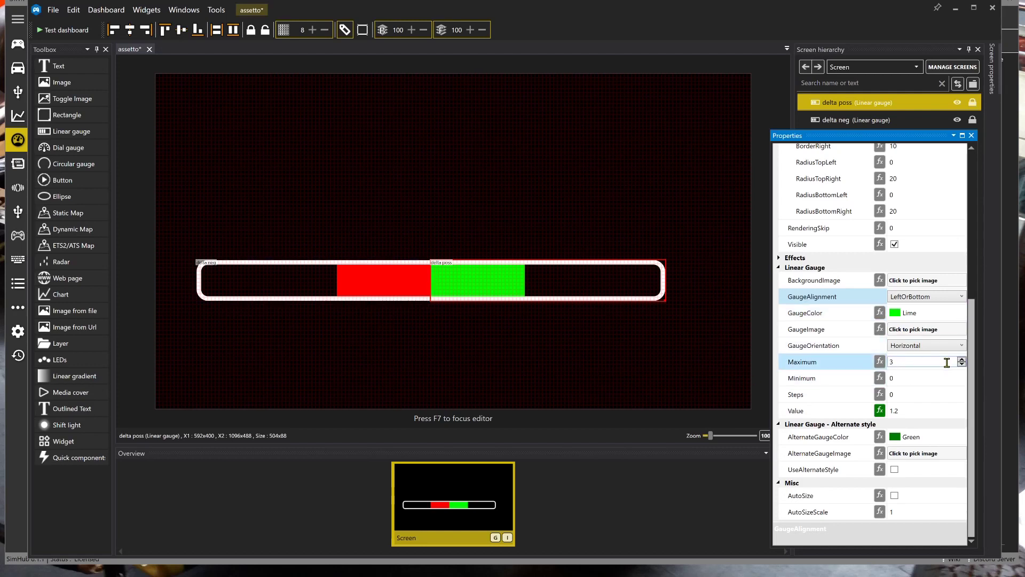
double_click(926, 363)
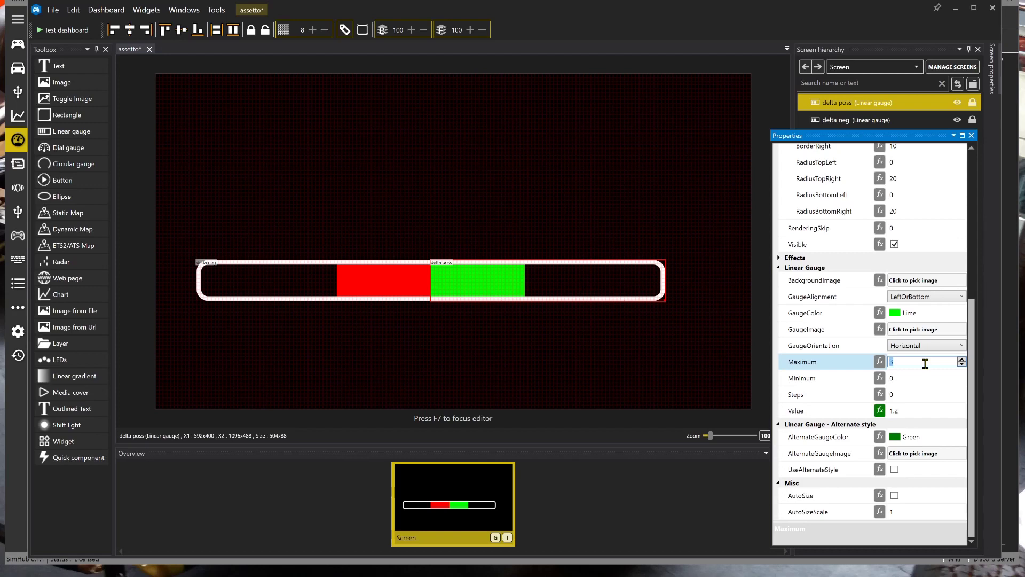
text(-3)
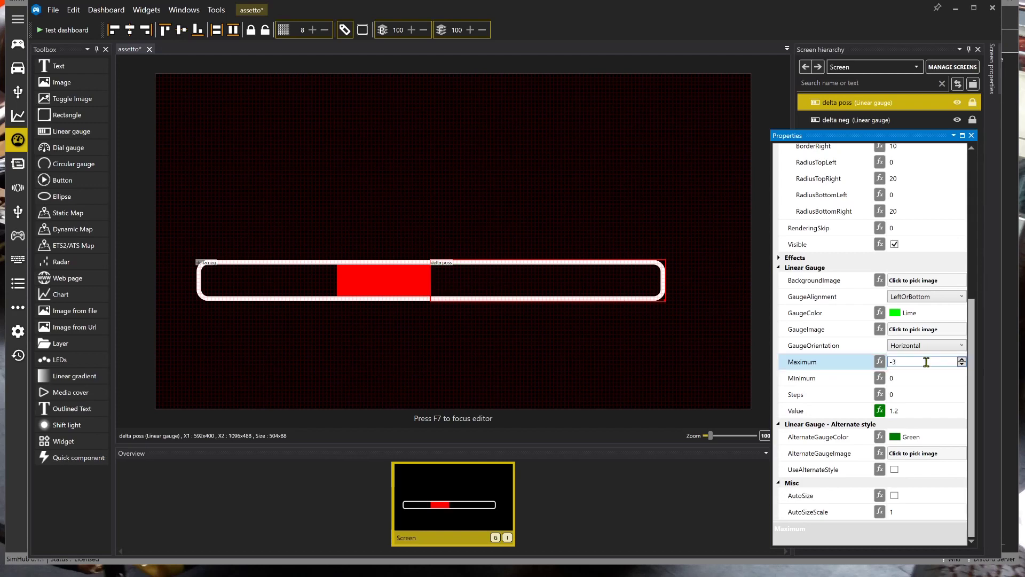
click(918, 411)
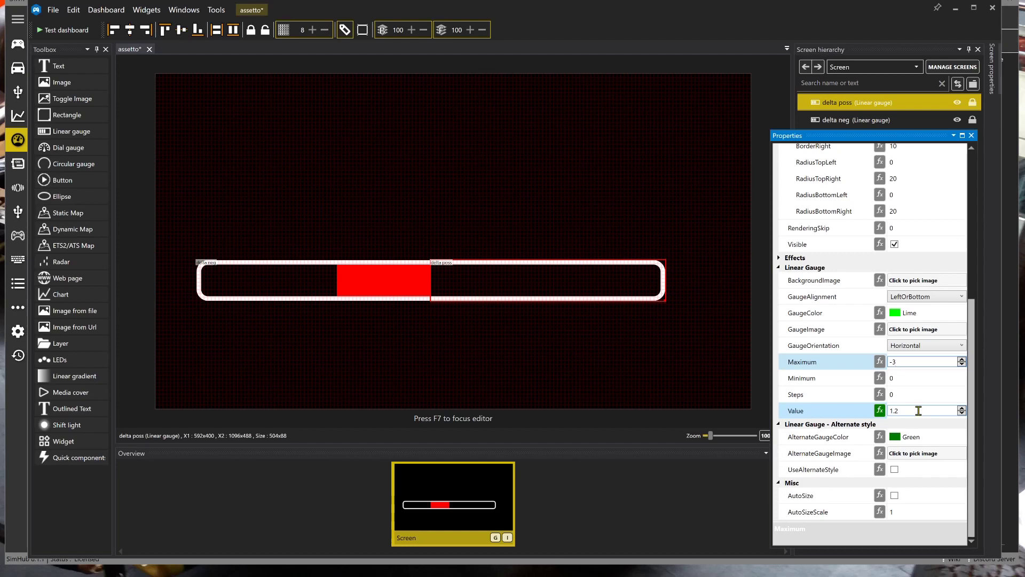
click(919, 408)
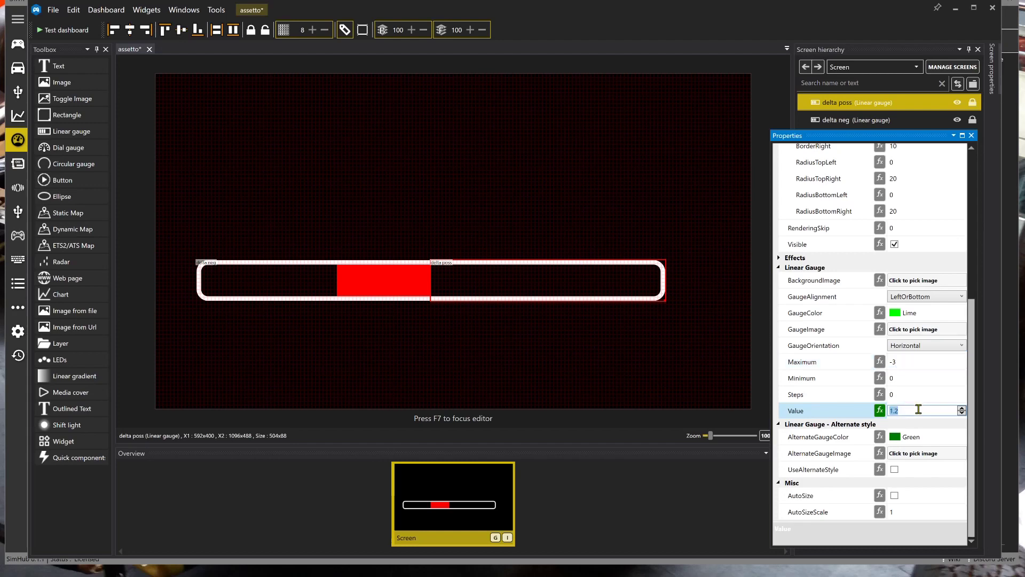
key(BackSpace)
text(-)
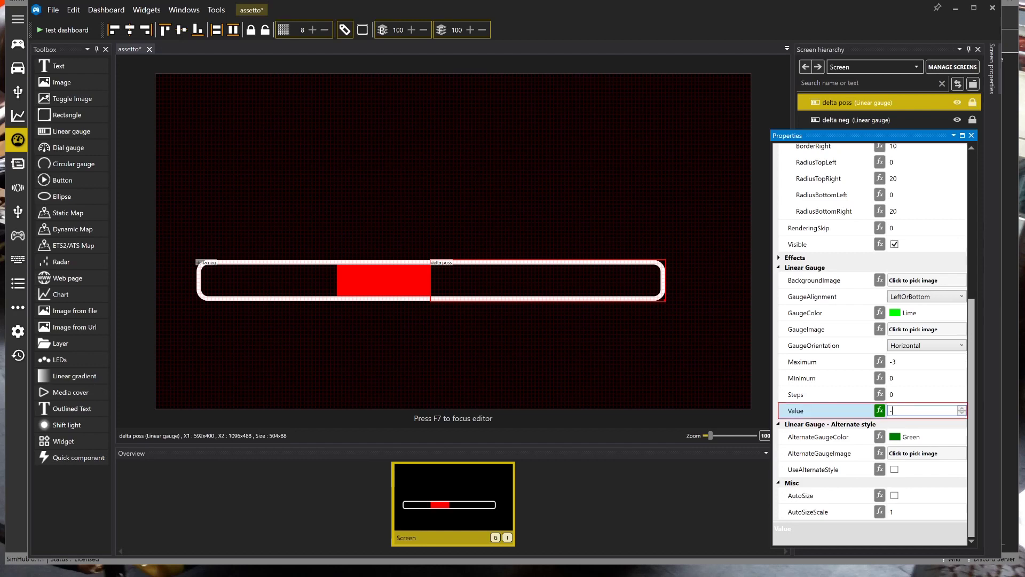
text(1.2)
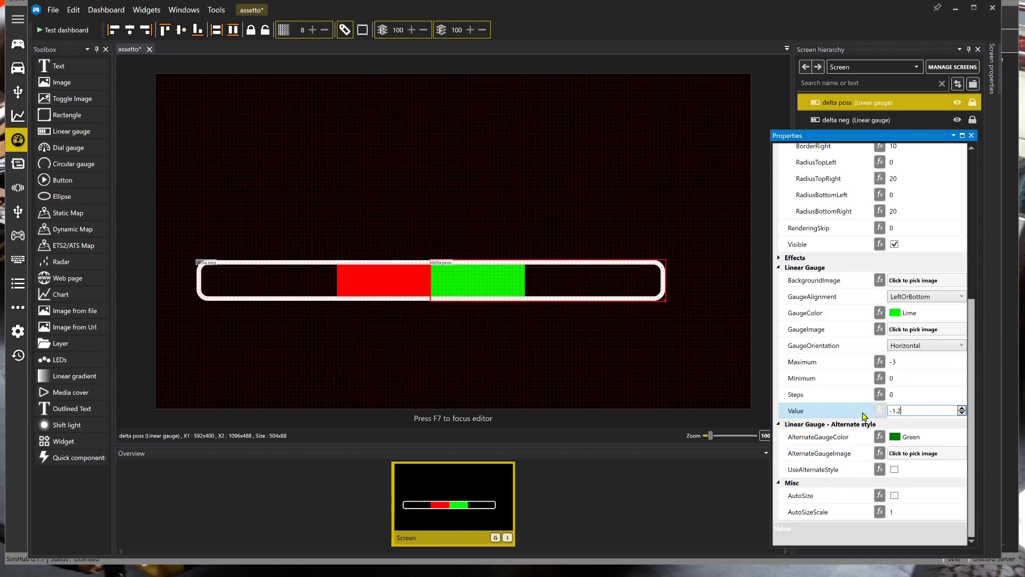
- Run the dashboard test to check the joined gauges, close the preview and return to the editor
click(85, 32)
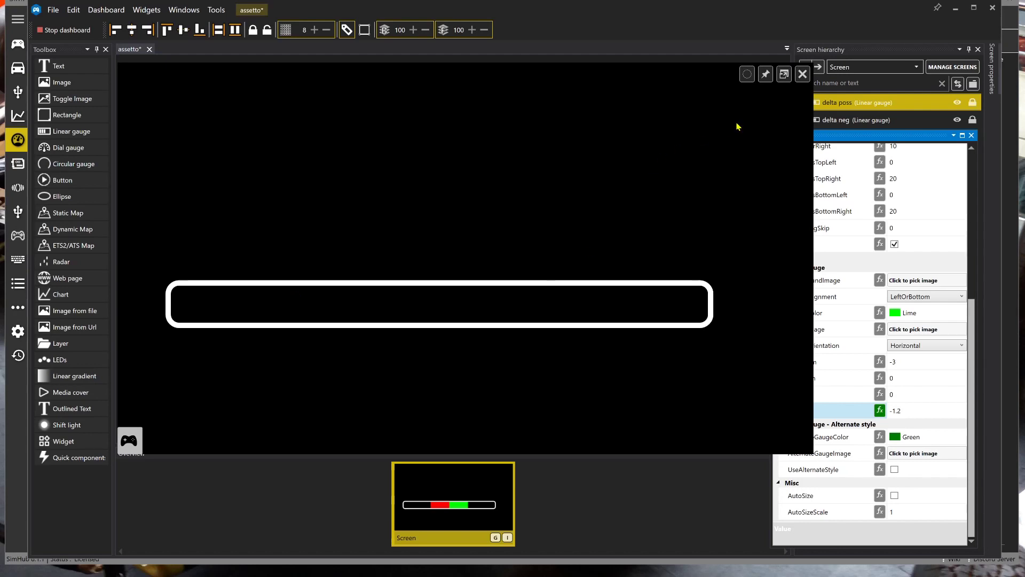
click(802, 75)
key(F7)
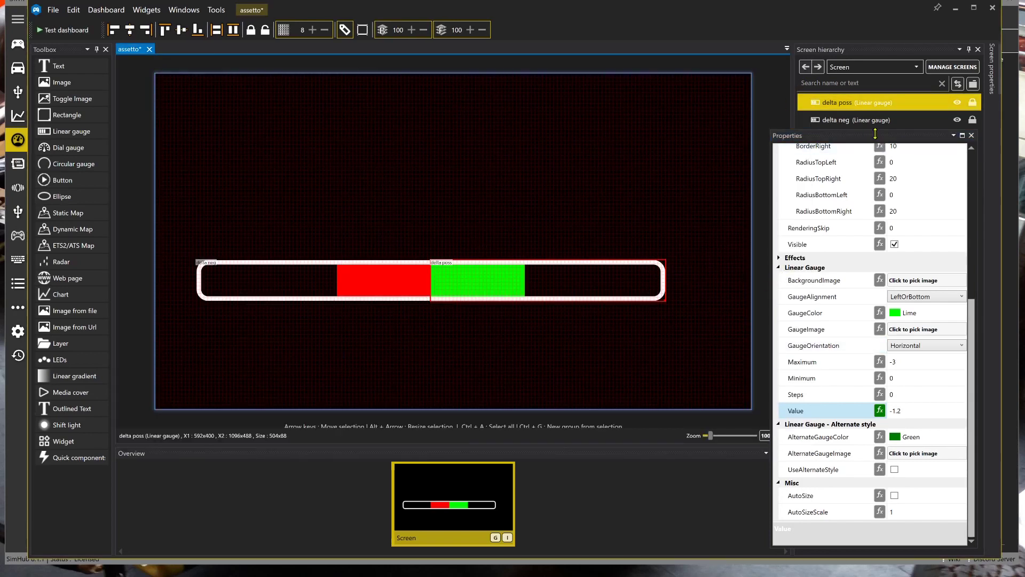
- Move the Properties window over the canvas, clear of the screen hierarchy
drag(875, 141, 662, 126)
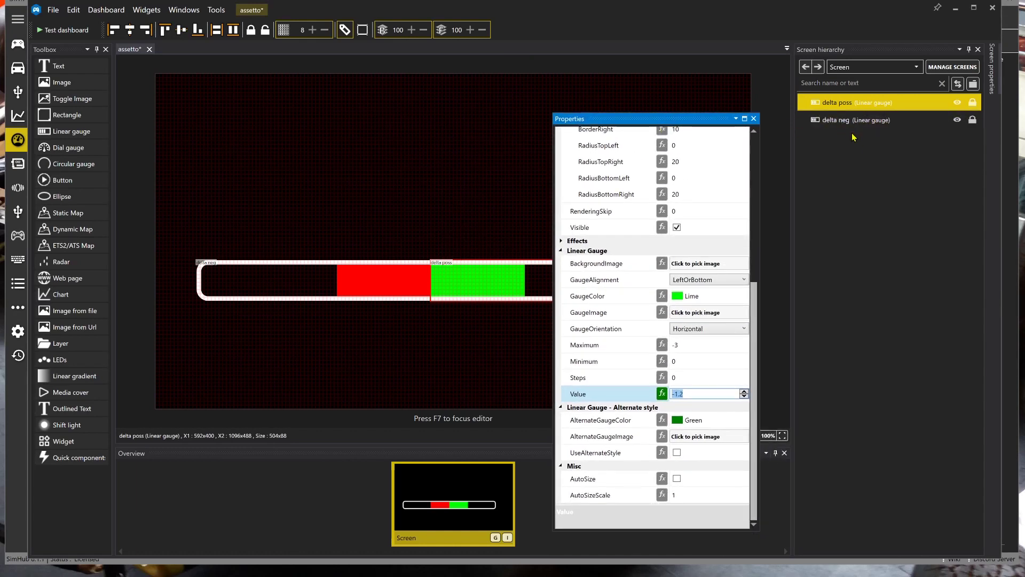
click(866, 169)
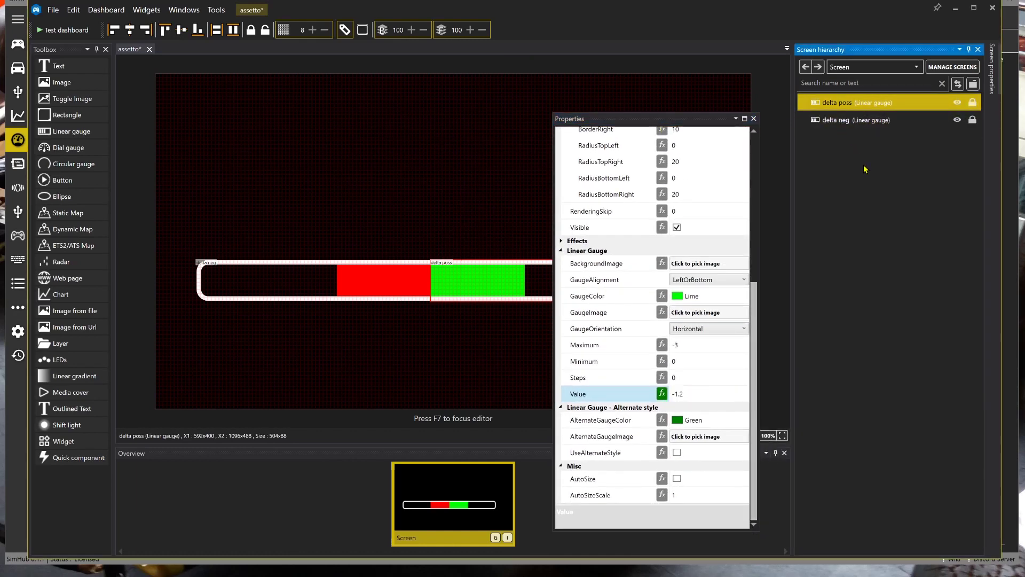
- Close the Properties window, add a text item and place it over the joint between the red and green gauges
click(665, 120)
drag(667, 124, 913, 131)
click(999, 125)
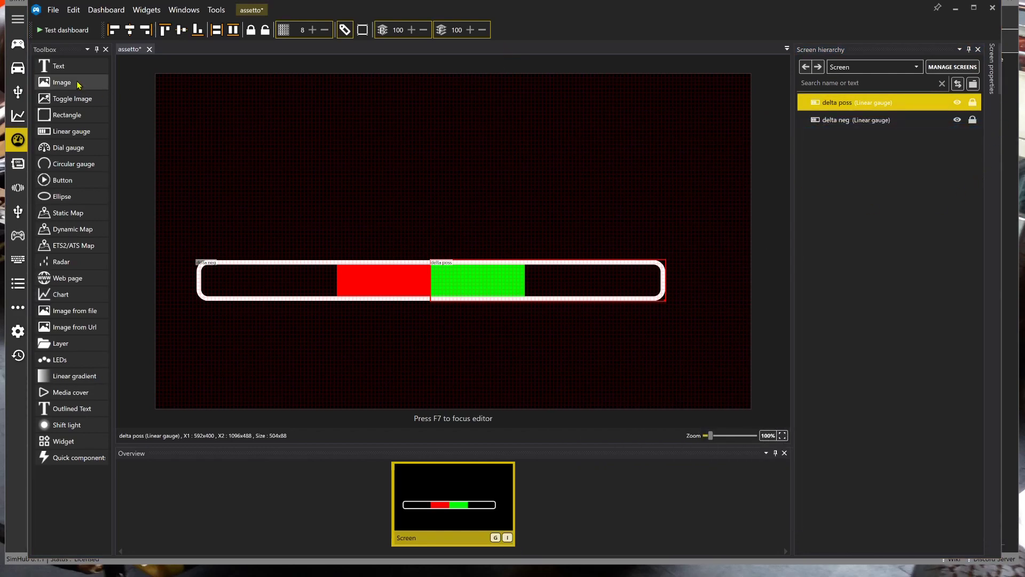
click(63, 71)
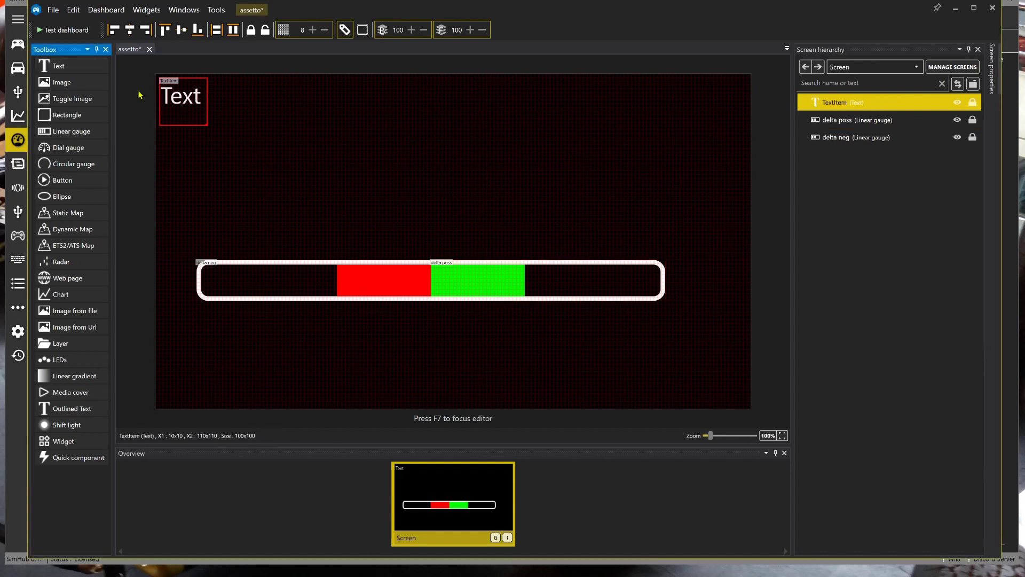
drag(185, 105, 424, 267)
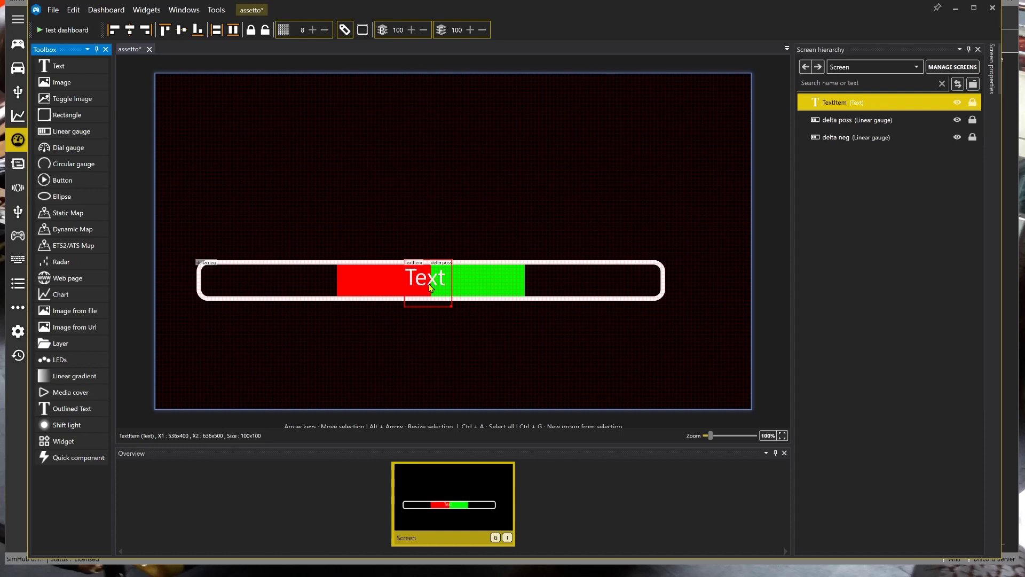
click(430, 286)
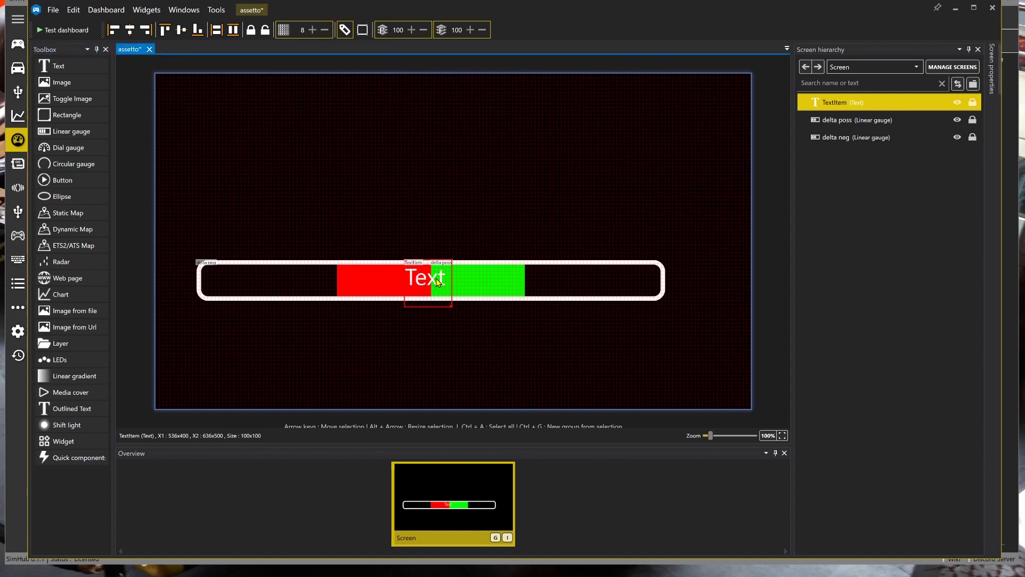
- Show the new text item's control properties beside the gauges and collapse the General and Effects groups
click(829, 105)
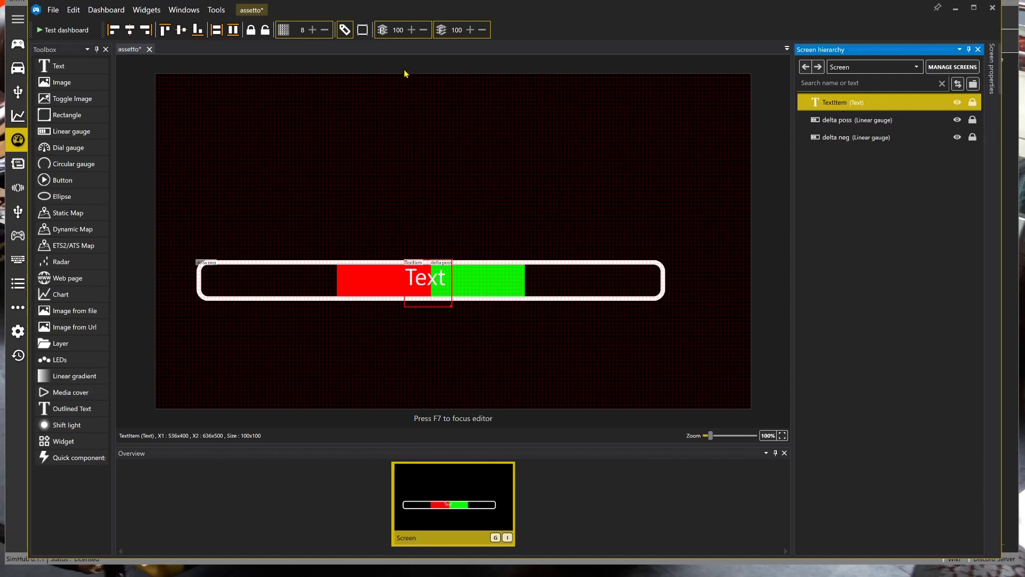
click(184, 10)
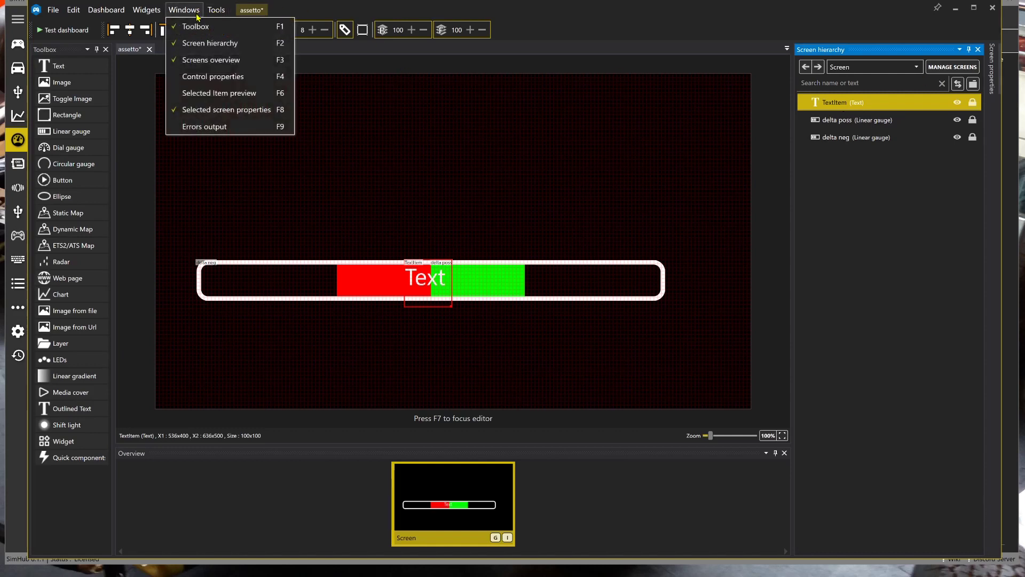
click(206, 78)
drag(890, 129, 827, 68)
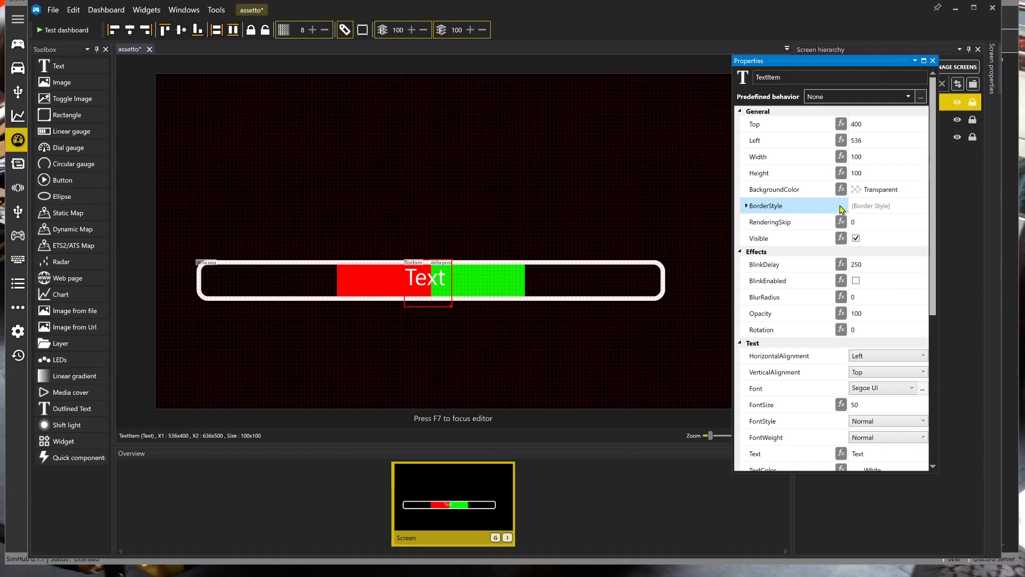
click(741, 111)
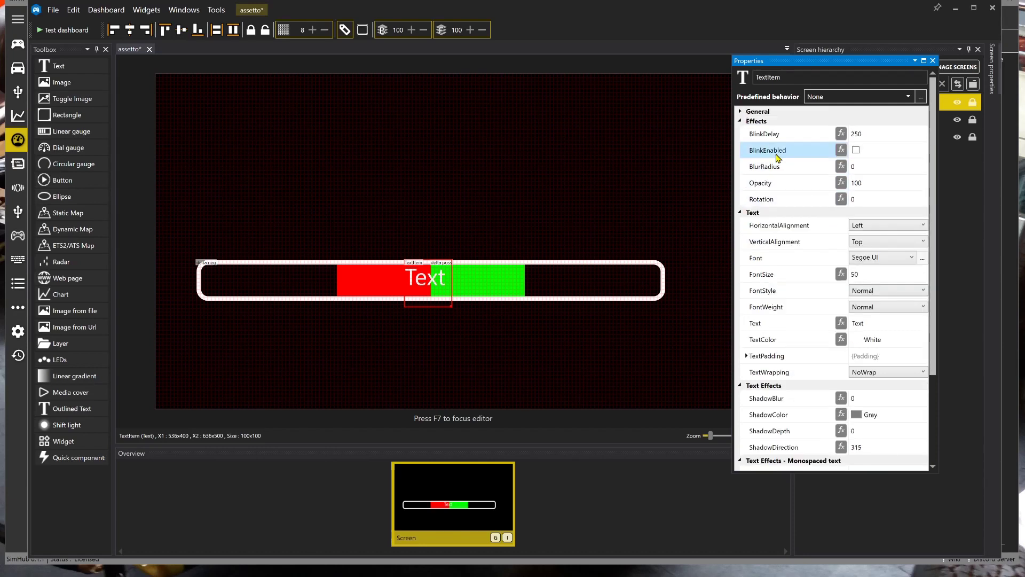
click(741, 122)
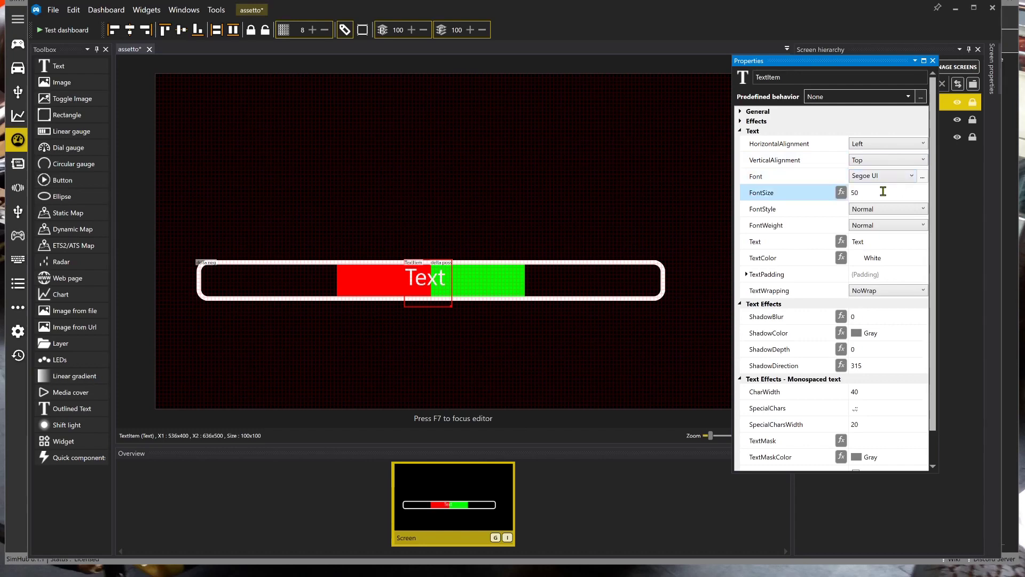
- Set the text item's font to LCDMono and shift it down to about X 536, Y 416
click(913, 176)
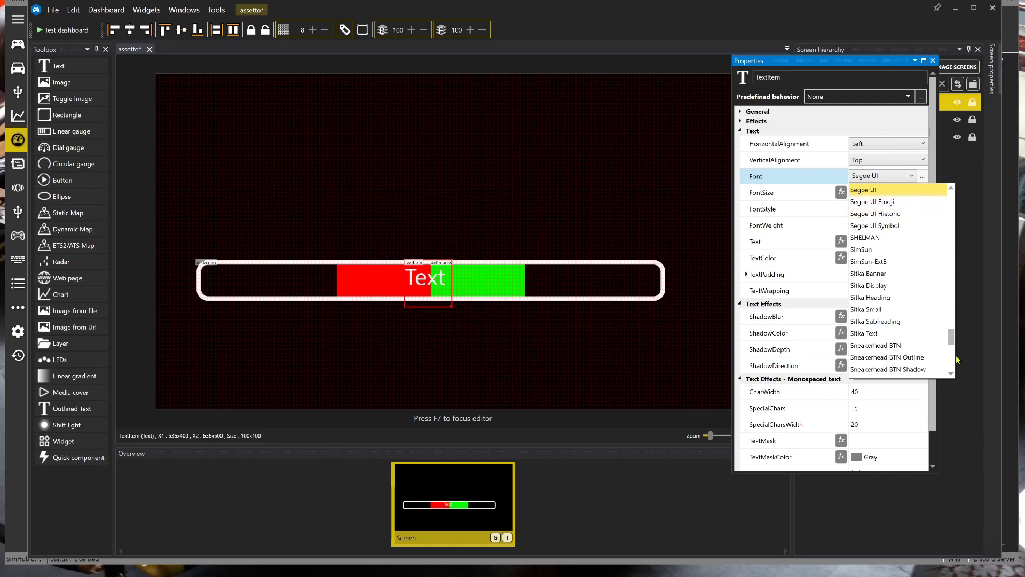
drag(952, 342, 953, 283)
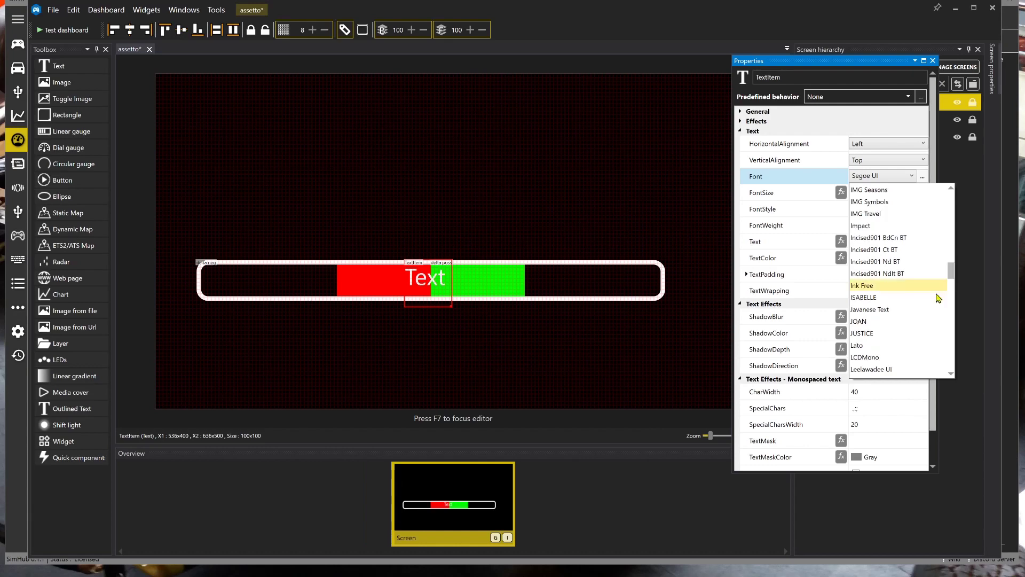
click(887, 362)
drag(441, 289, 439, 290)
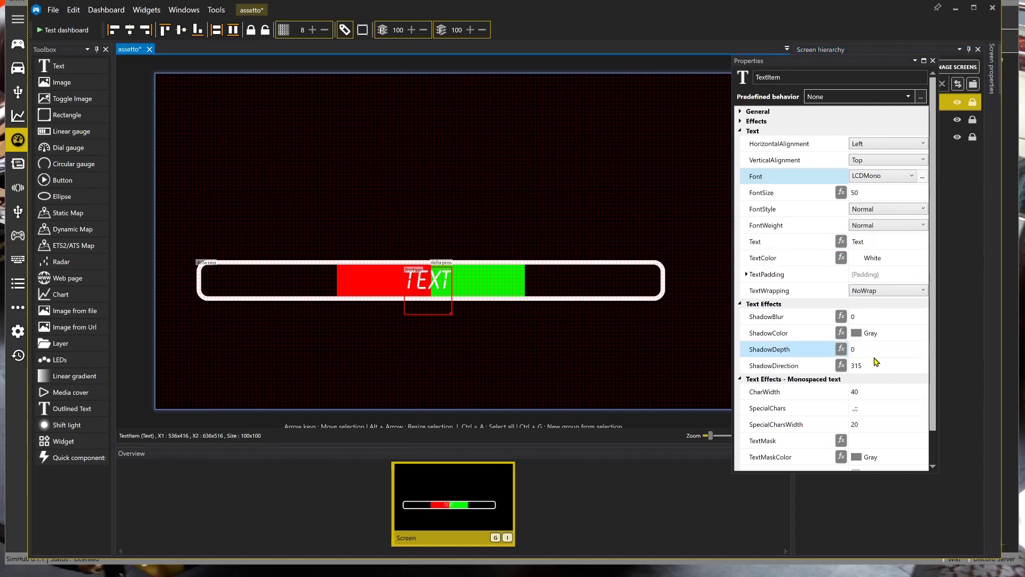
- Replace the text item's placeholder text with 1.2
click(861, 241)
click(883, 241)
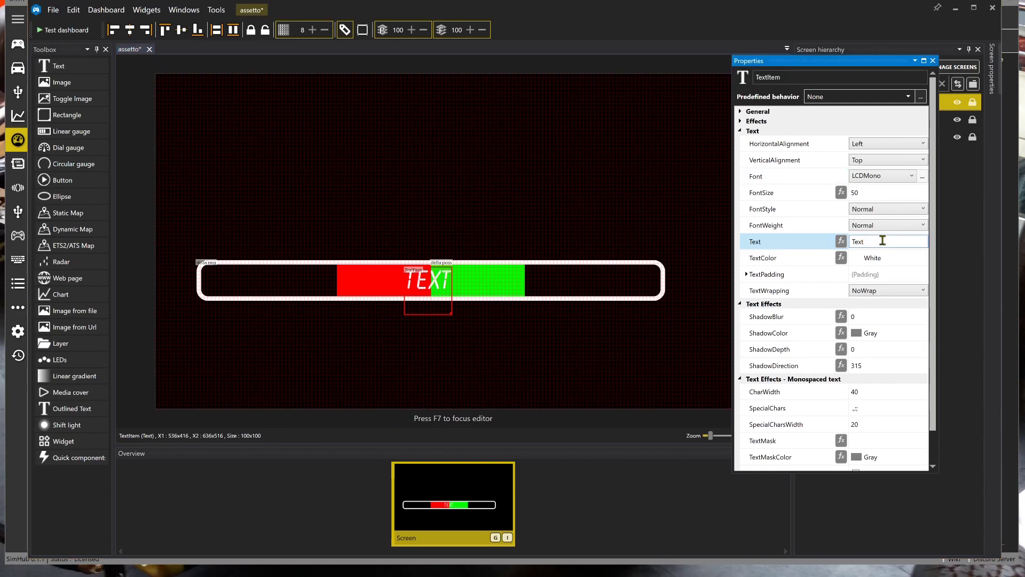
key(BackSpace)
key(BackSpace)
text(1.2)
key(Return)
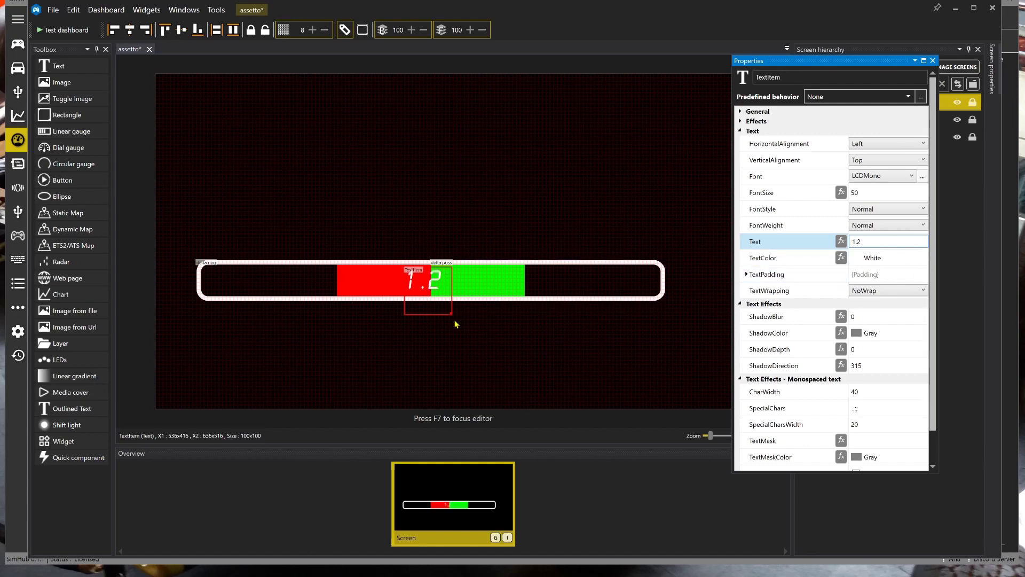
- Resize the text item's box to about 184 x 56 and set its font size to 60
drag(450, 315, 491, 295)
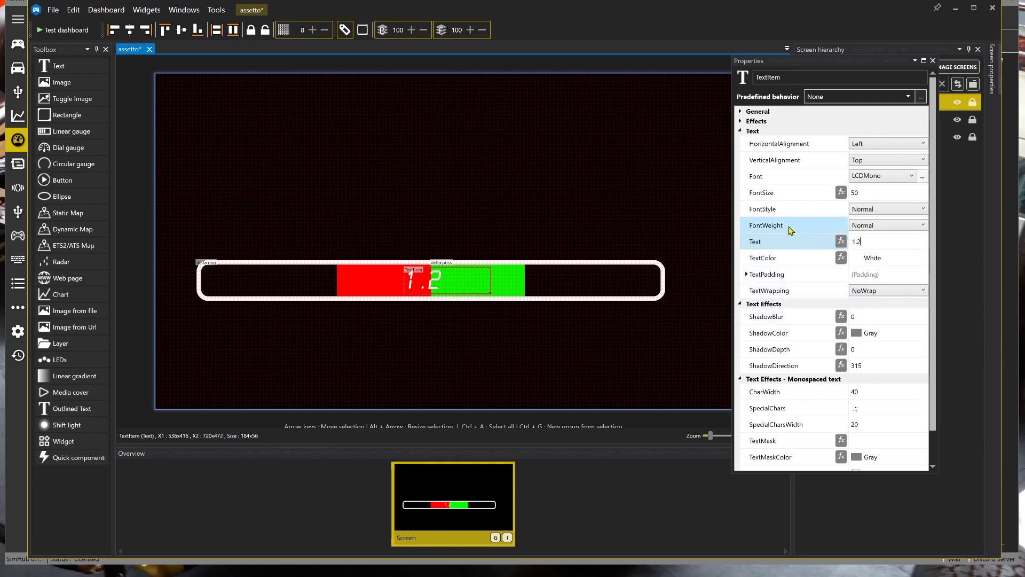
click(922, 191)
click(923, 190)
click(922, 190)
click(923, 190)
click(923, 190)
- Turn off the snap grid and nudge the text item to about X 546, Y 413 over the gauge joint
drag(478, 285, 480, 284)
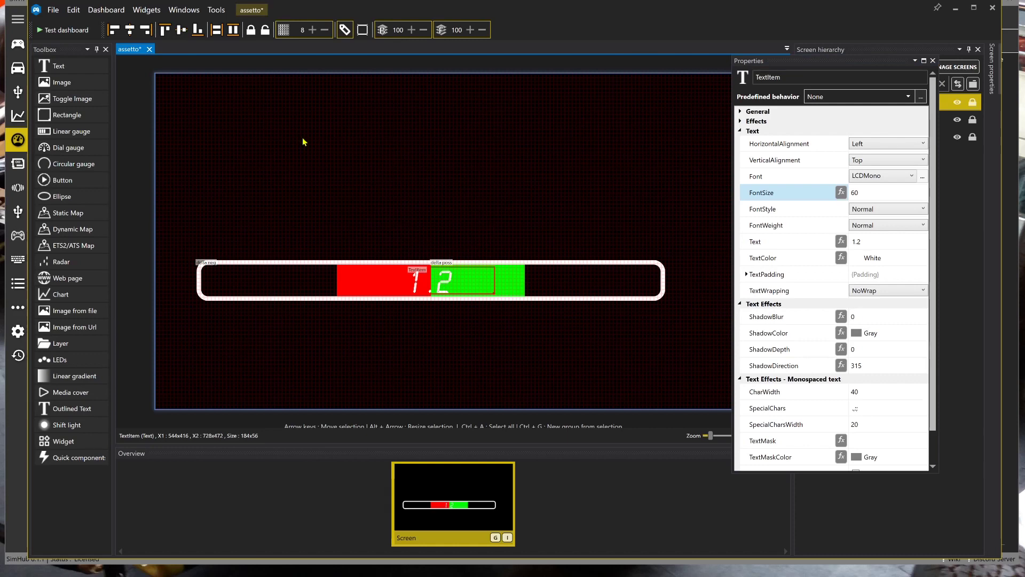
click(283, 30)
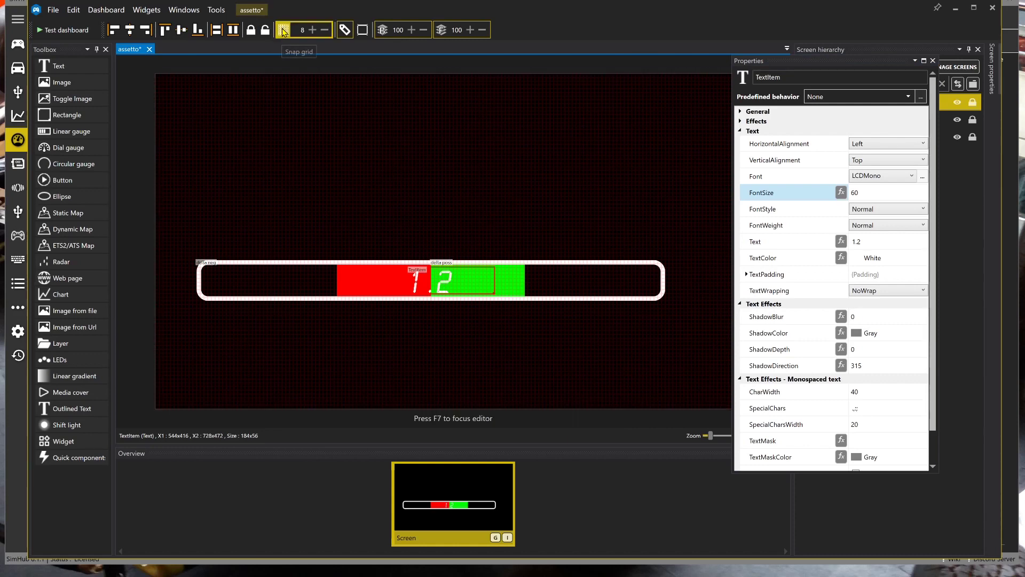
drag(450, 281, 451, 280)
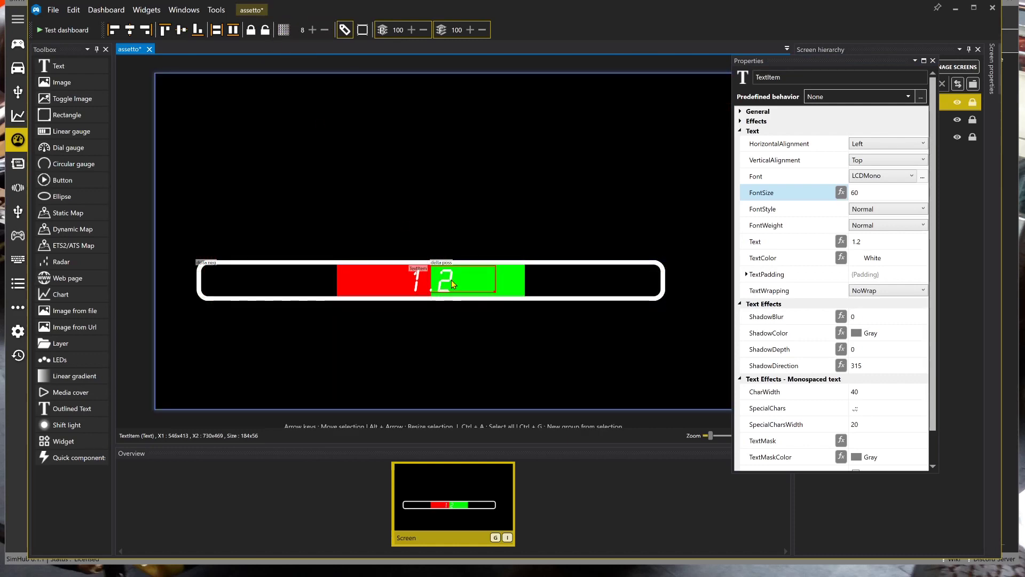
- Set the text item's font weight to Bold
click(886, 241)
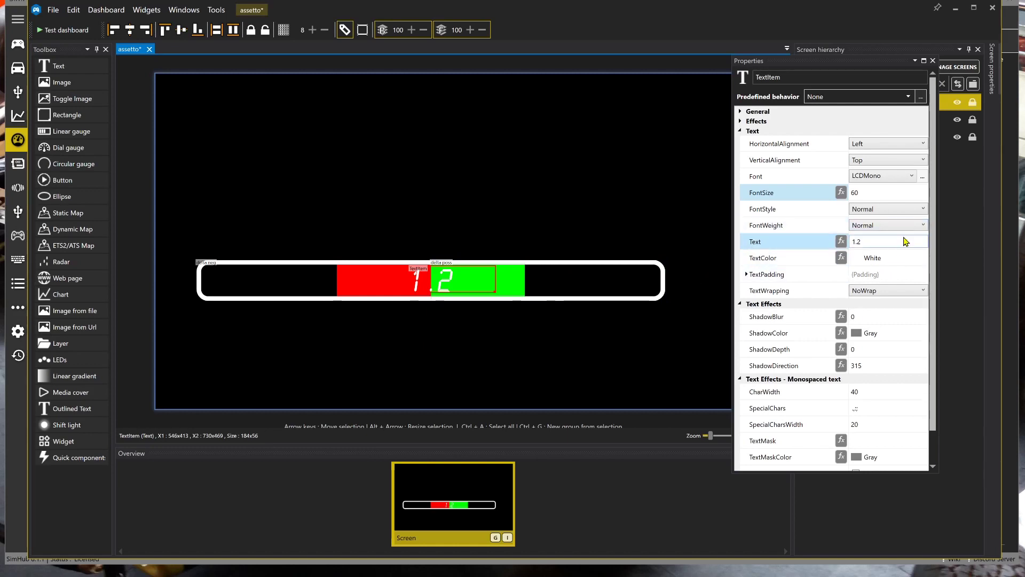
click(906, 233)
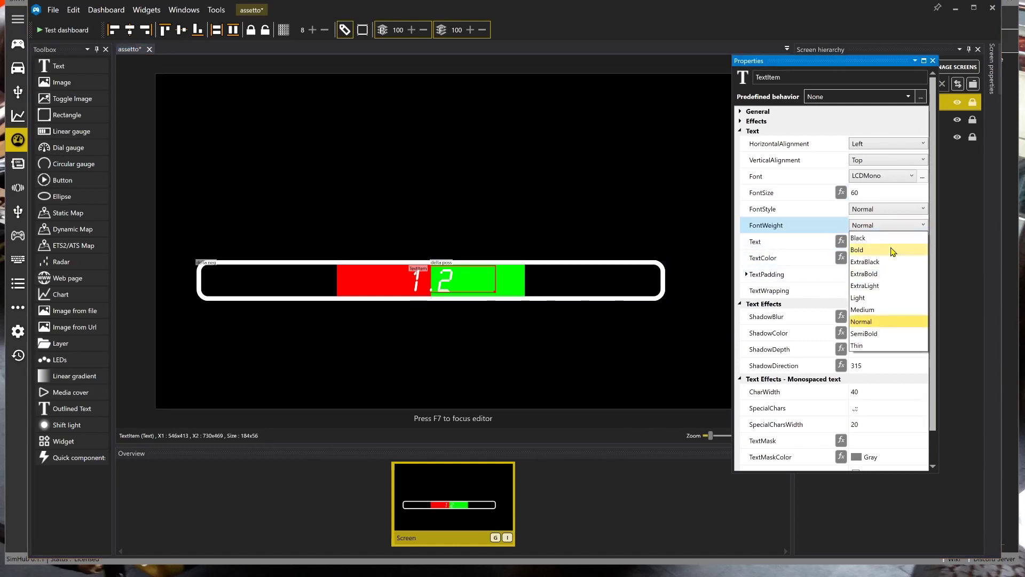
click(893, 252)
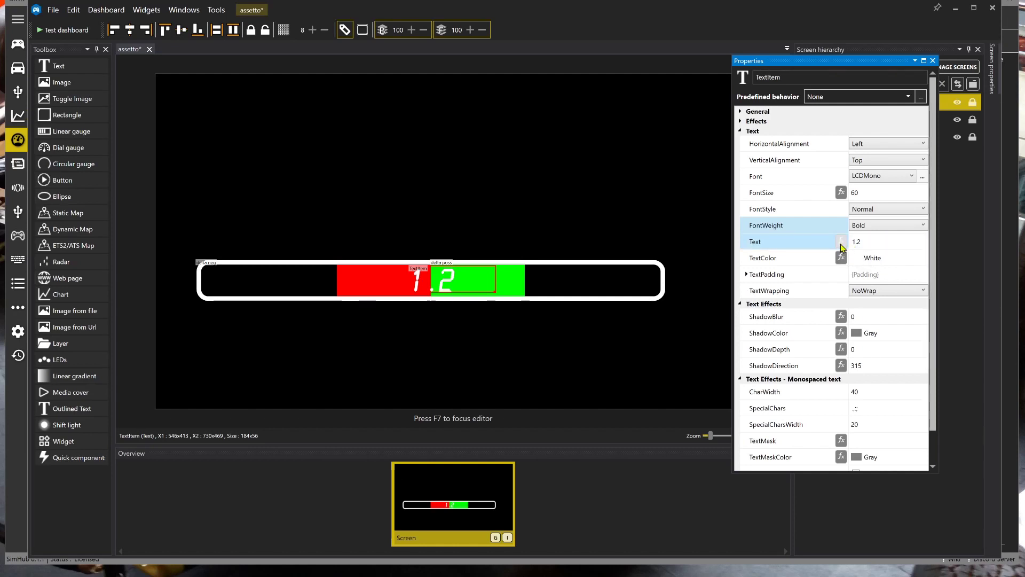
- Bind the item's text to a computed value using the PersistantTrackerPlugin property SessionBestLiveDeltaSeconds
click(842, 241)
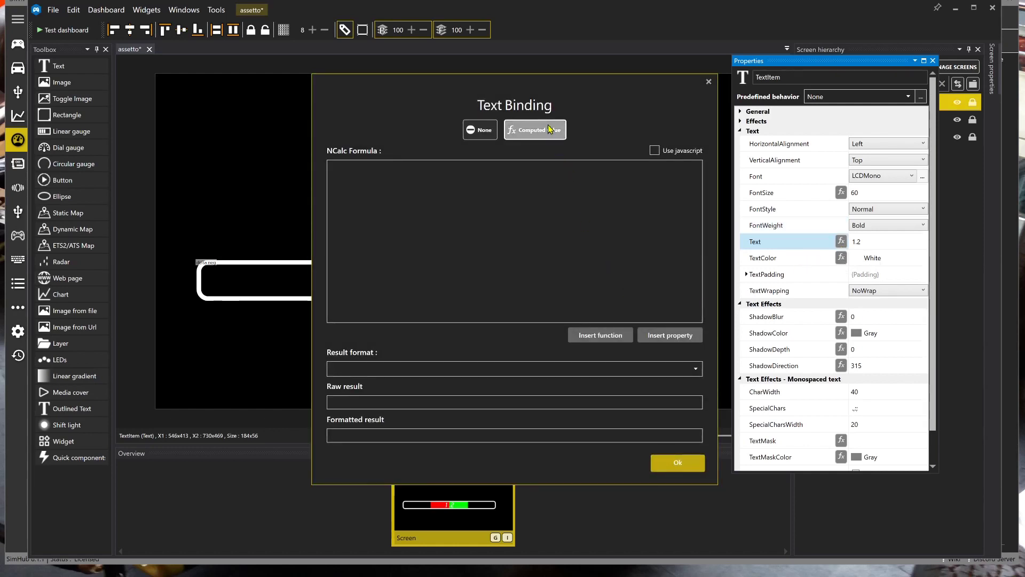
click(671, 336)
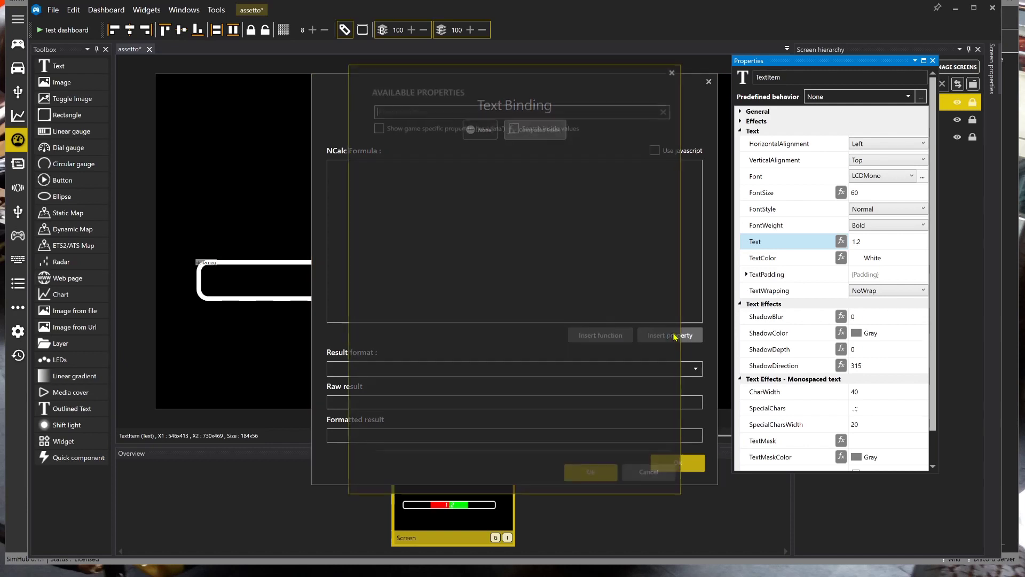
text(sess)
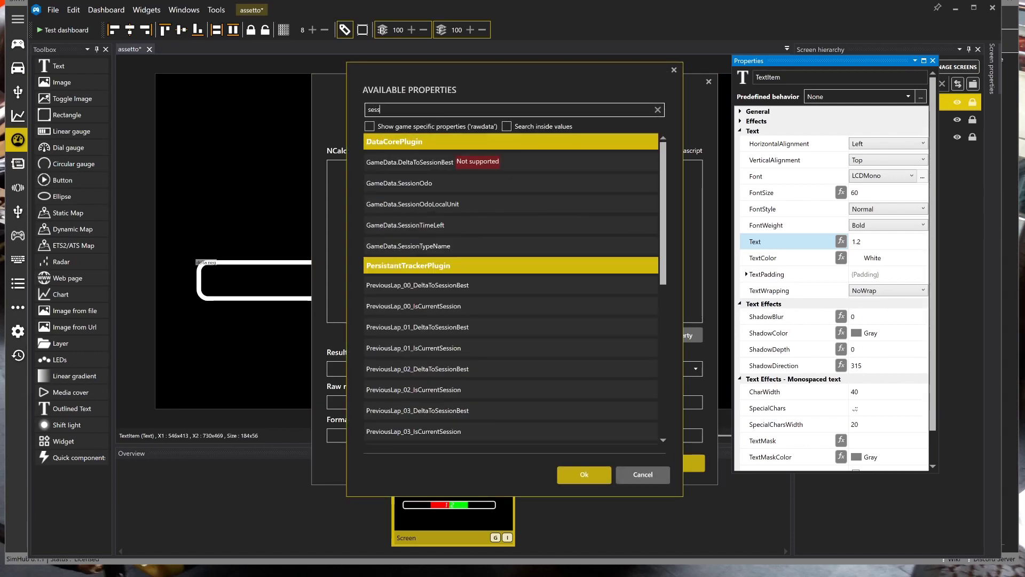
text(ion)
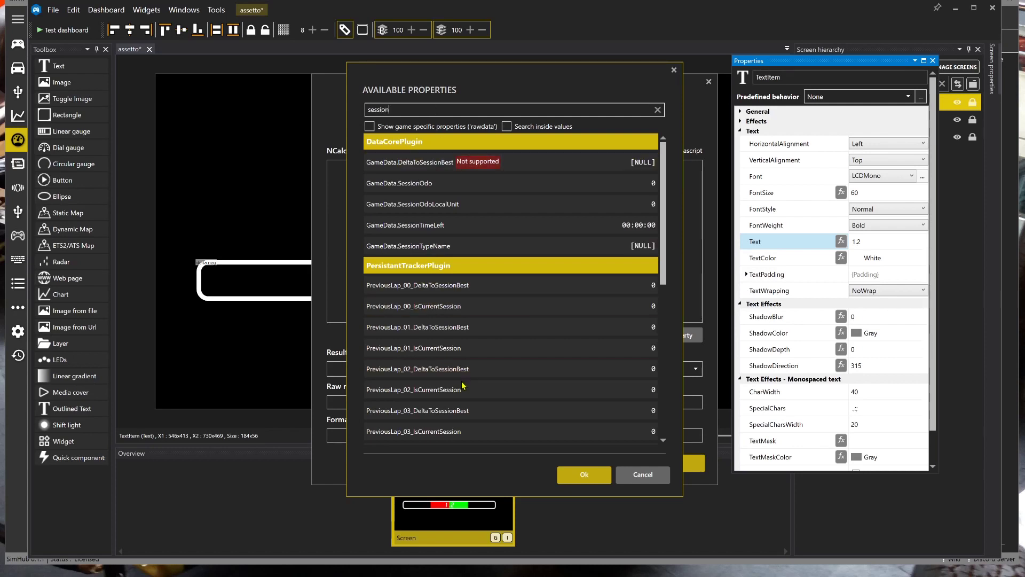
scroll(462, 384, down, 5)
scroll(464, 388, down, 1)
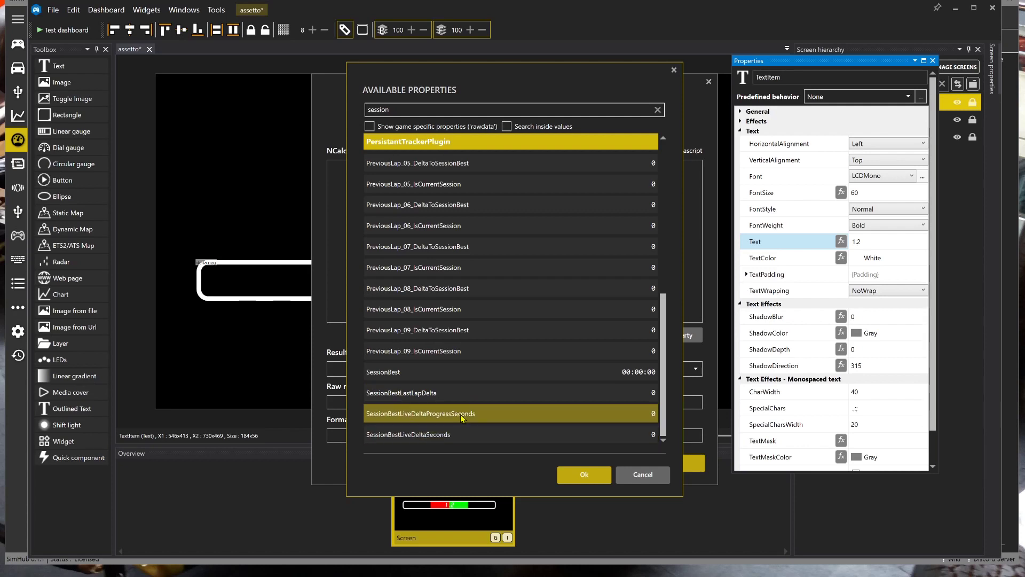
click(431, 435)
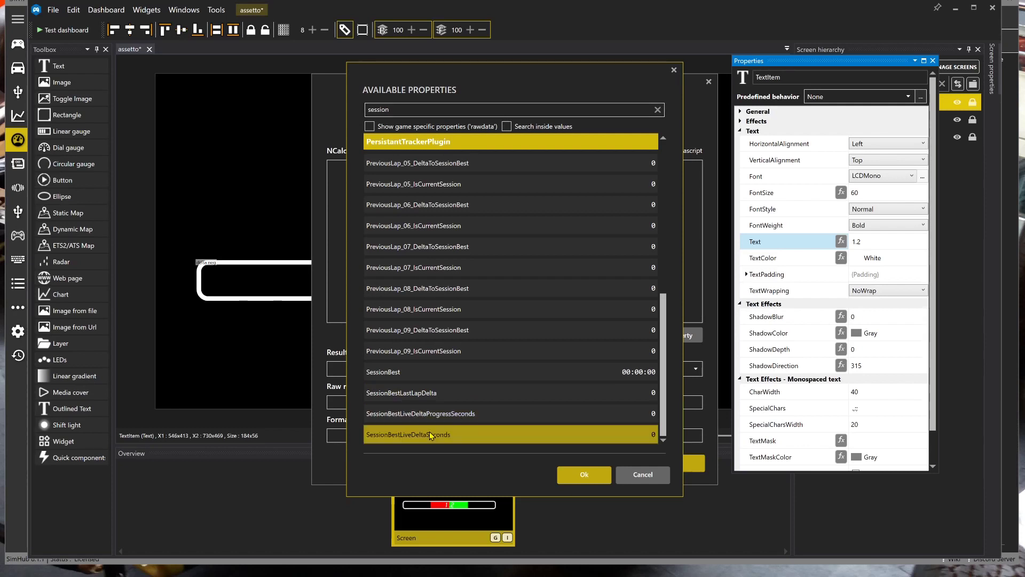
click(585, 474)
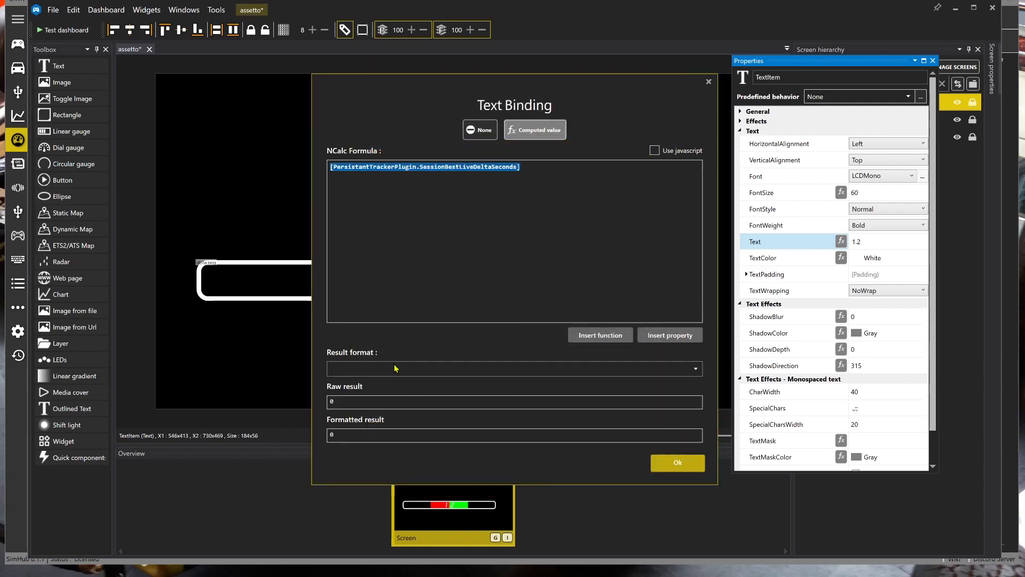
- Set the text binding's result format to 0.00 and apply the binding
click(696, 369)
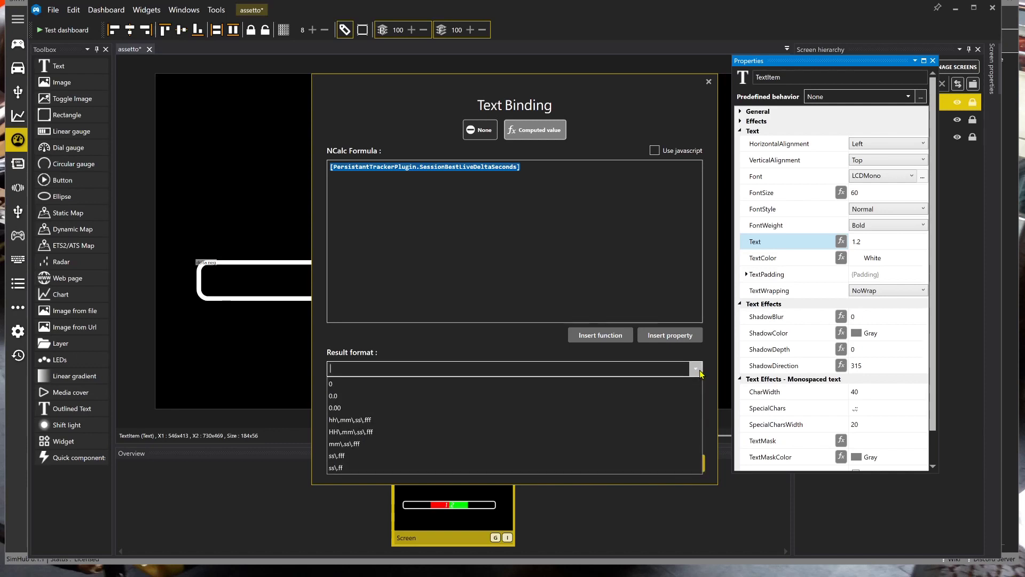
click(335, 408)
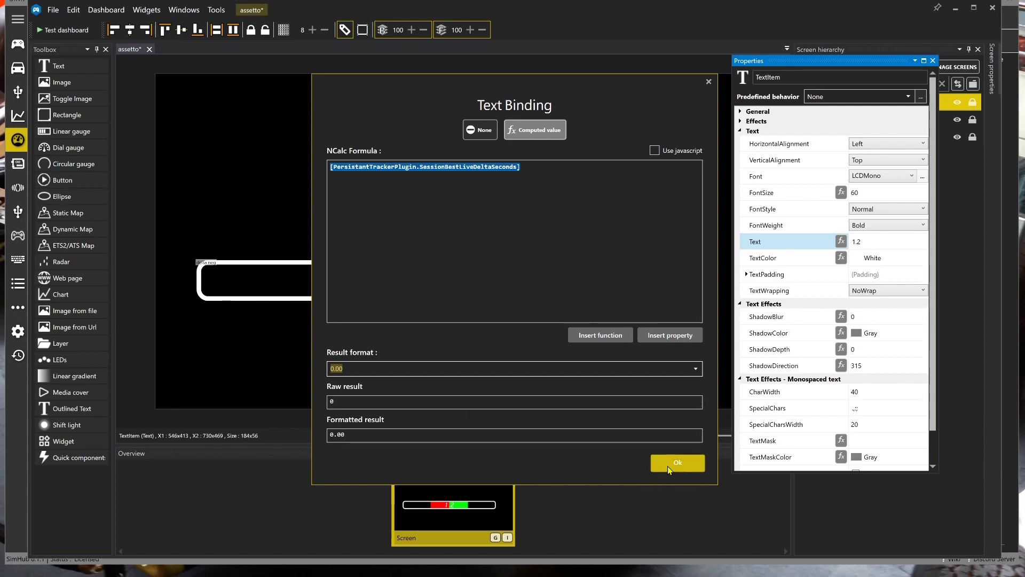
click(697, 369)
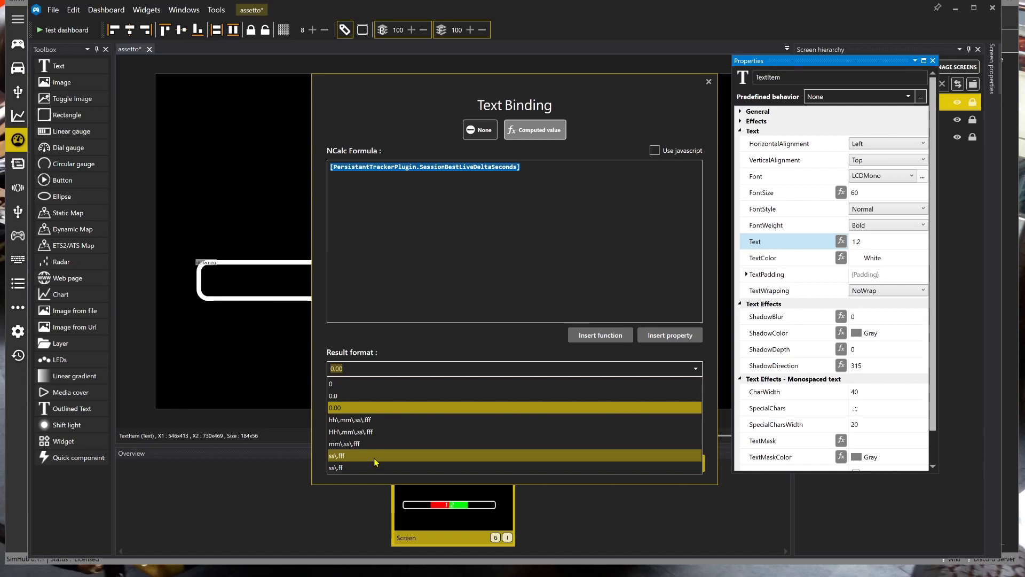
click(382, 407)
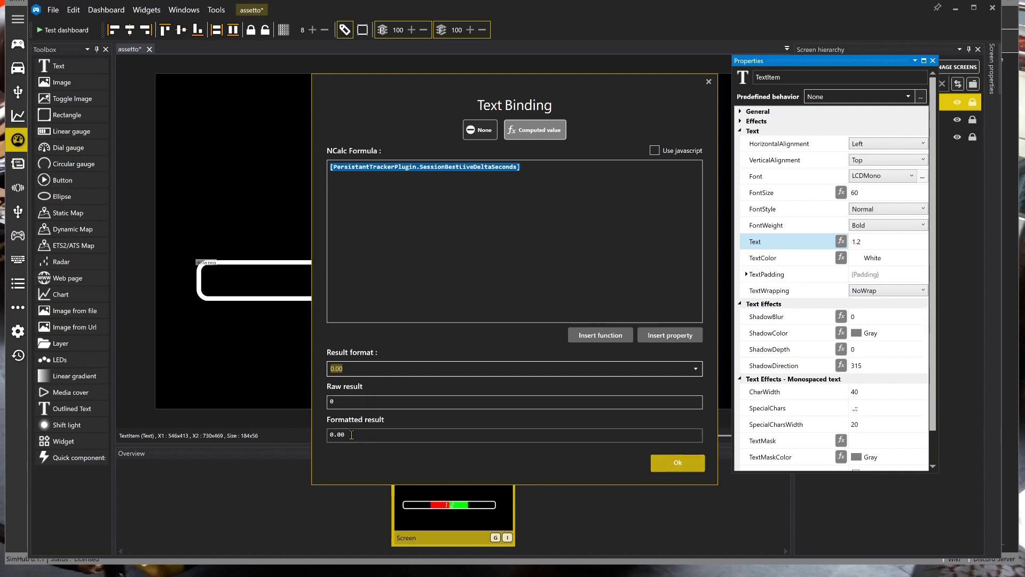
click(661, 466)
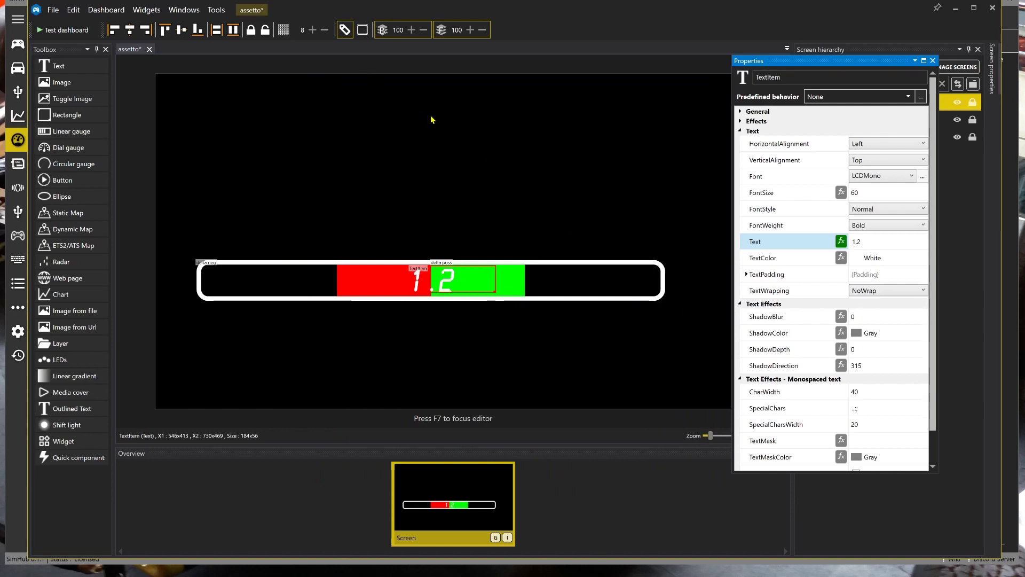
- Run the dashboard test to check the delta text over the gauges and stop the test
click(68, 31)
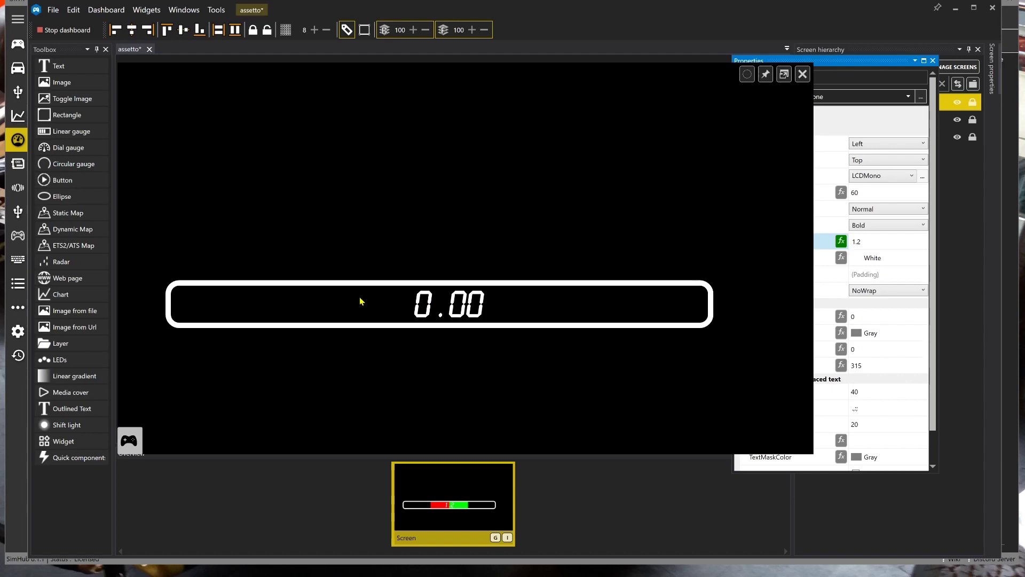
click(63, 30)
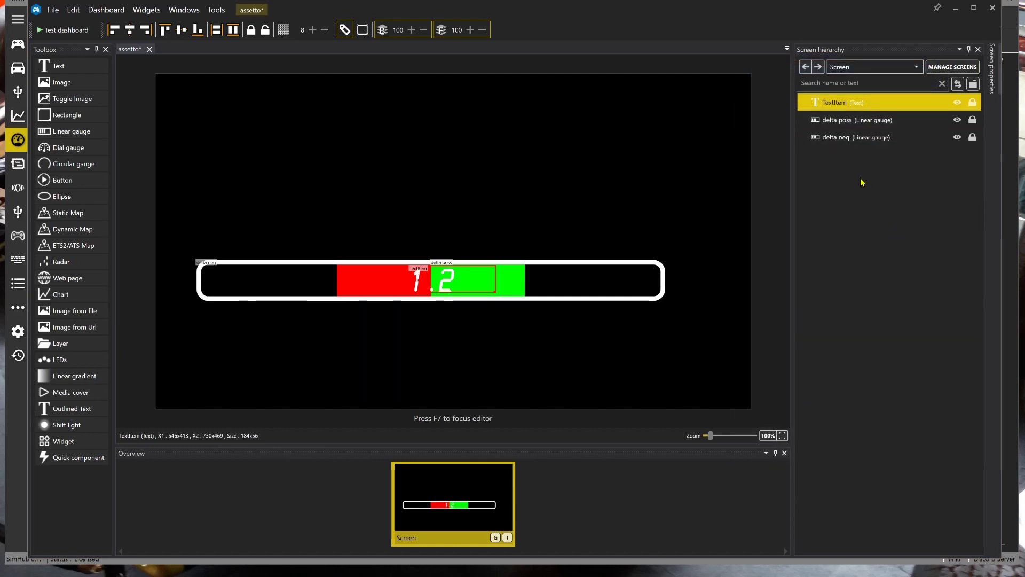
- Rename the live delta text item as "delta time" in the screen hierarchy
click(844, 103)
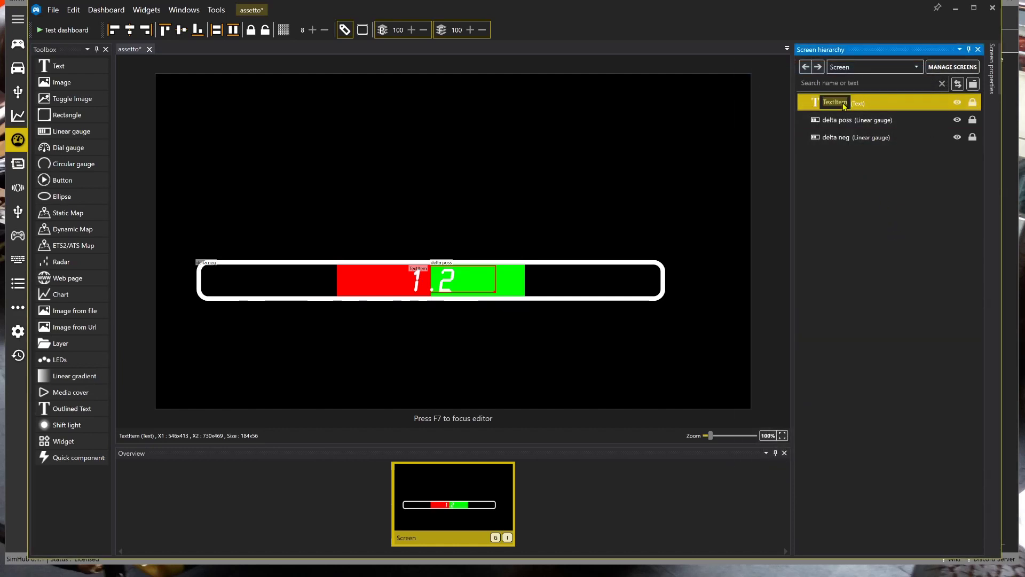
click(822, 103)
click(861, 103)
click(846, 105)
key(BackSpace)
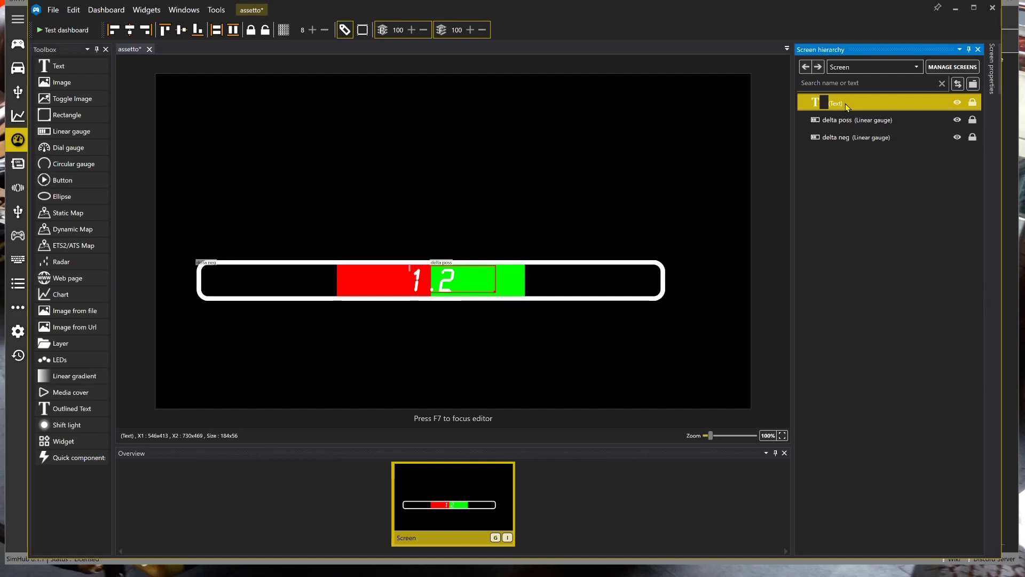
text(del)
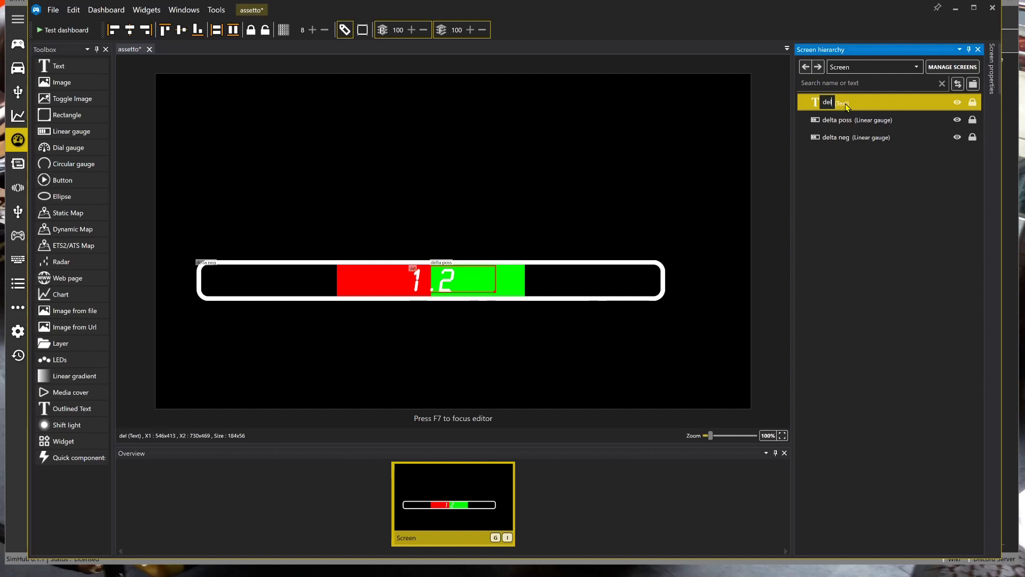
text(ta time)
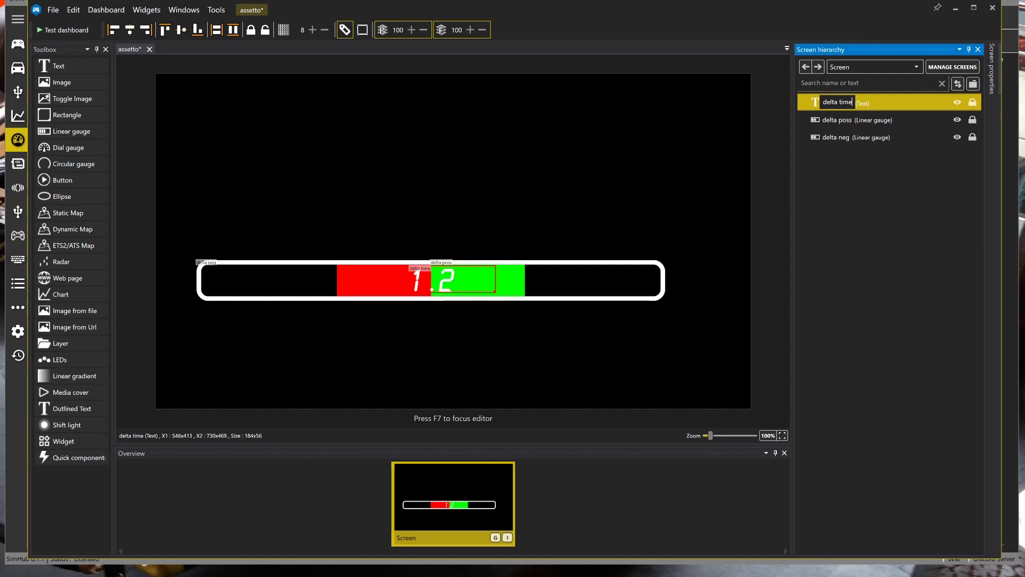
key(Return)
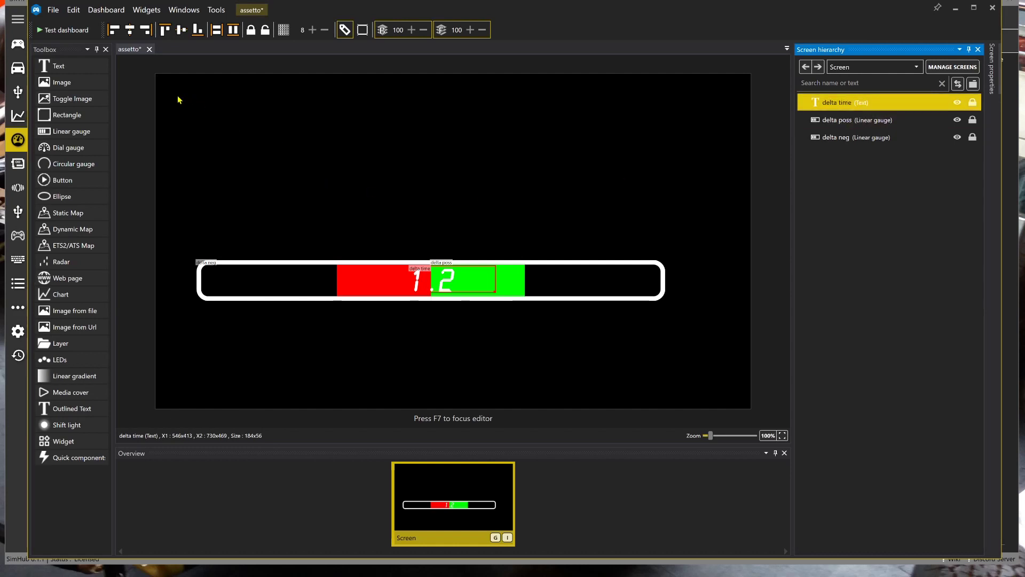
- Add a new text item above the centre of the gauges and shrink it to about 98 × 58
click(75, 68)
double_click(73, 68)
drag(183, 100, 434, 260)
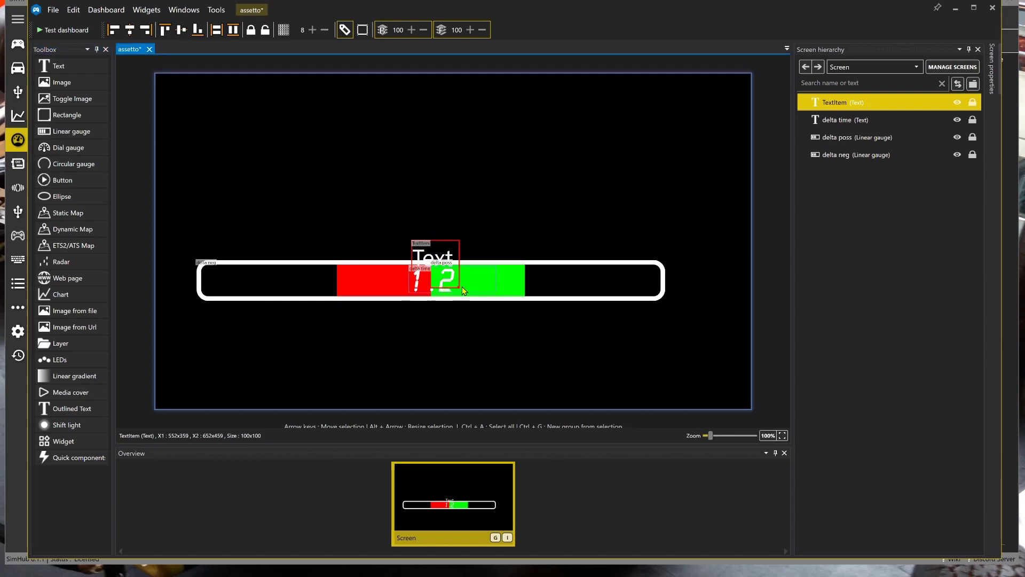
drag(459, 287, 458, 266)
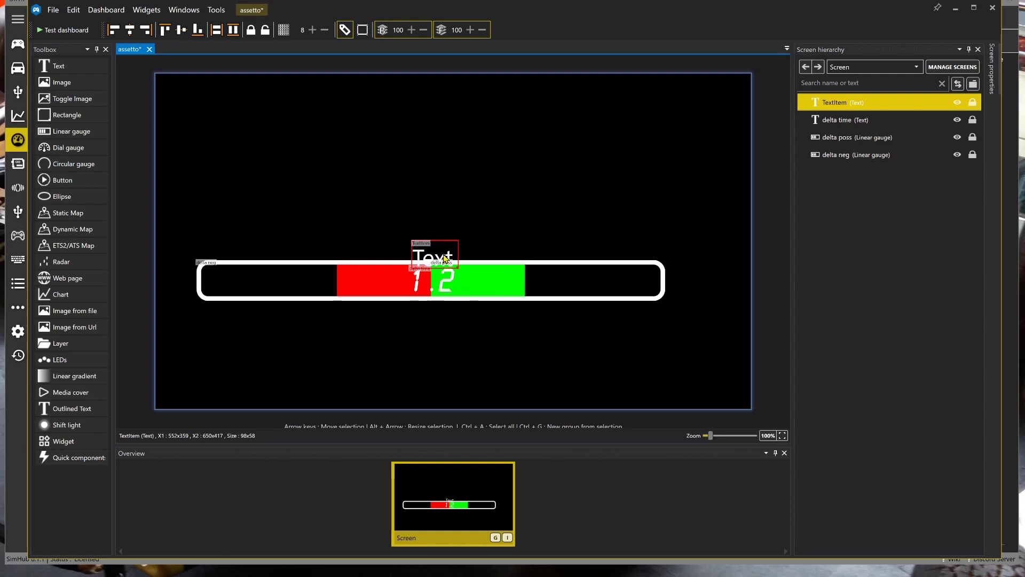
- Resize the delta poss gauge to 504 × 88
click(664, 266)
mouse_move(666, 302)
mouse_down()
mouse_move(668, 311)
mouse_move(669, 302)
mouse_up()
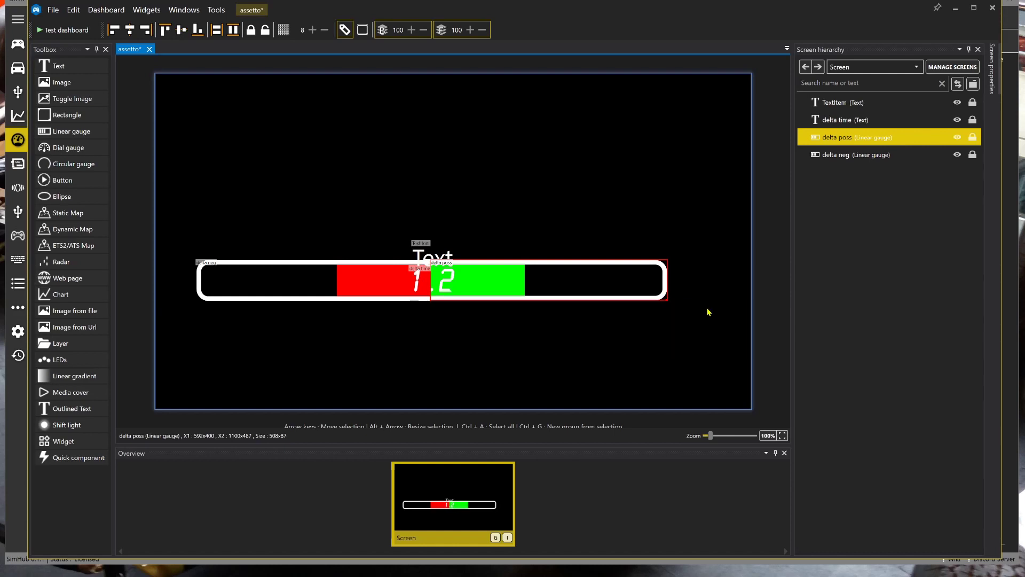
key(alt+Left)
key(alt+Left)
key(alt+Left)
key(alt+Left)
key(alt+Down)
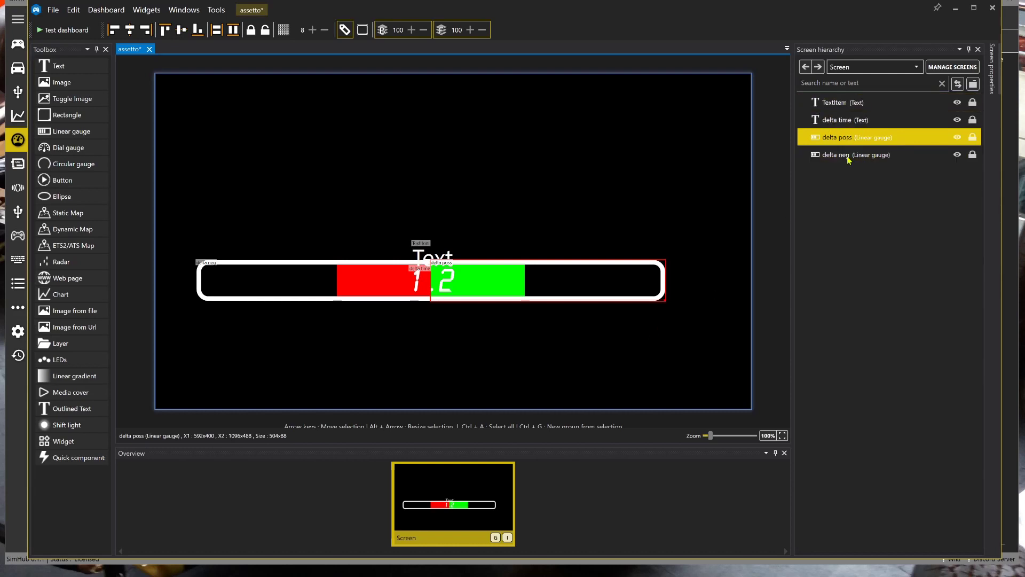
- Add a layer to the screen and put the delta poss and delta neg gauges into it
click(973, 84)
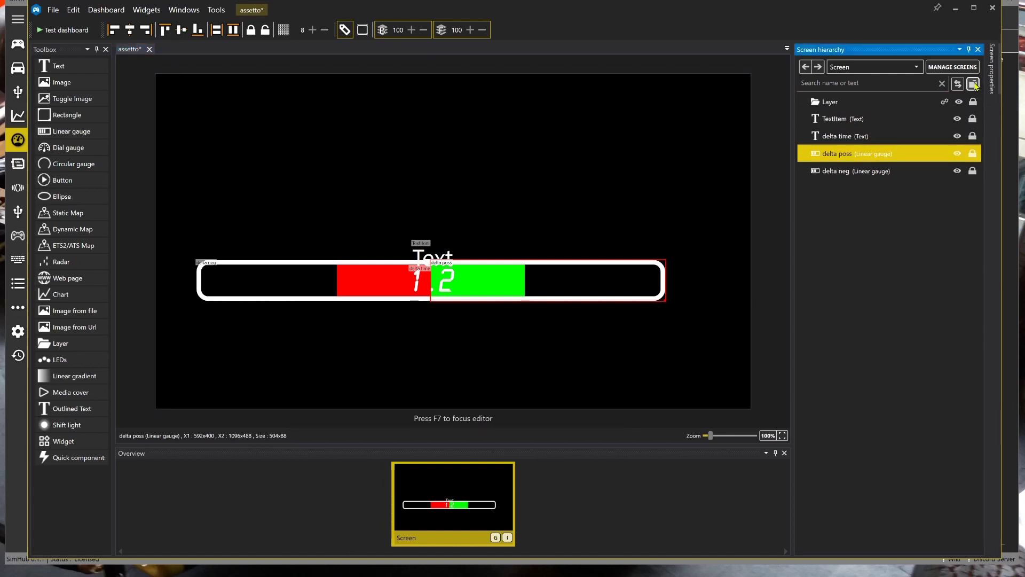
drag(842, 153, 831, 101)
click(841, 154)
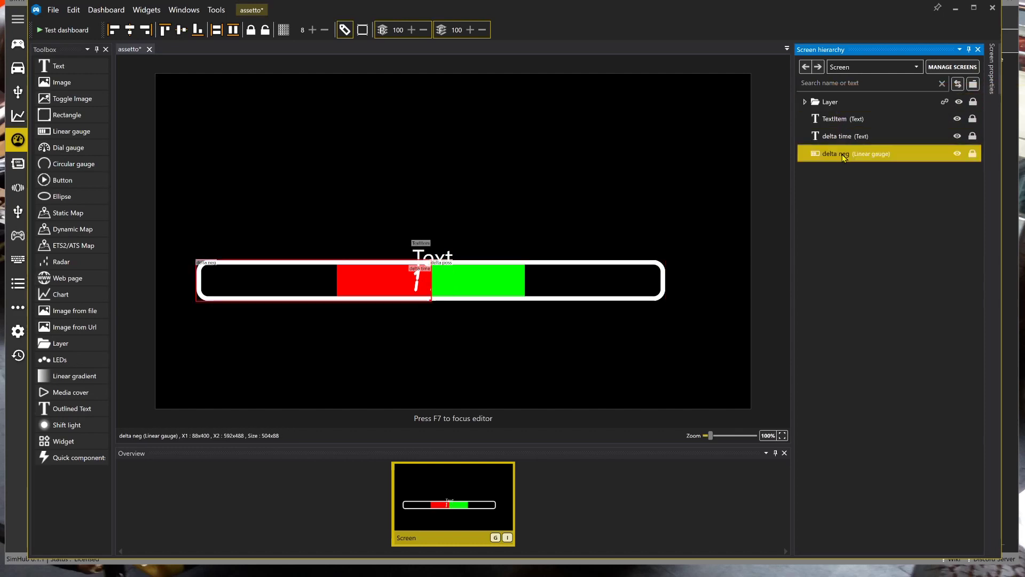
drag(843, 154, 825, 99)
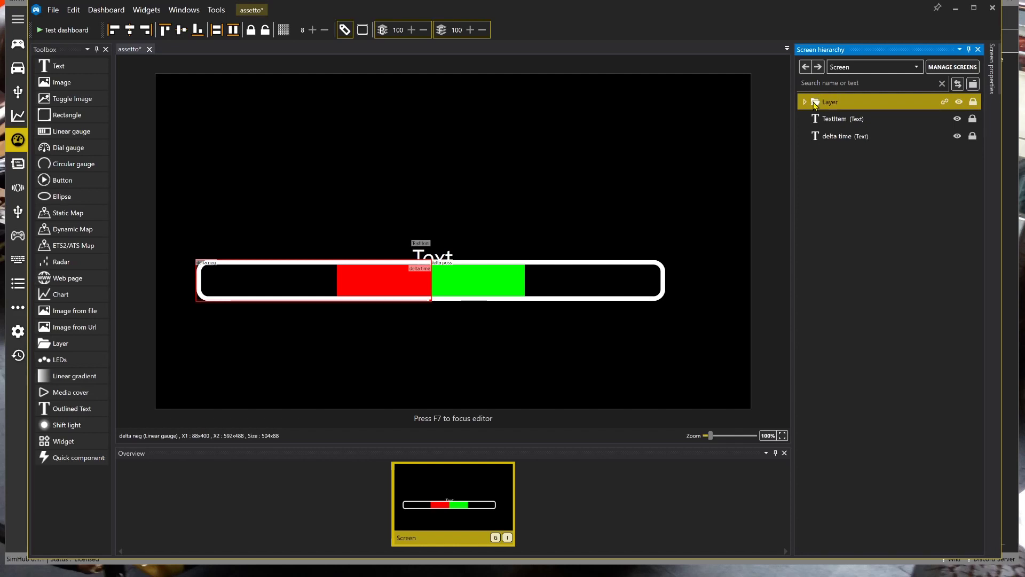
- Expand the layer, try moving its gauges together on the canvas, and undo the last change
double_click(813, 101)
drag(449, 294, 454, 297)
click(450, 294)
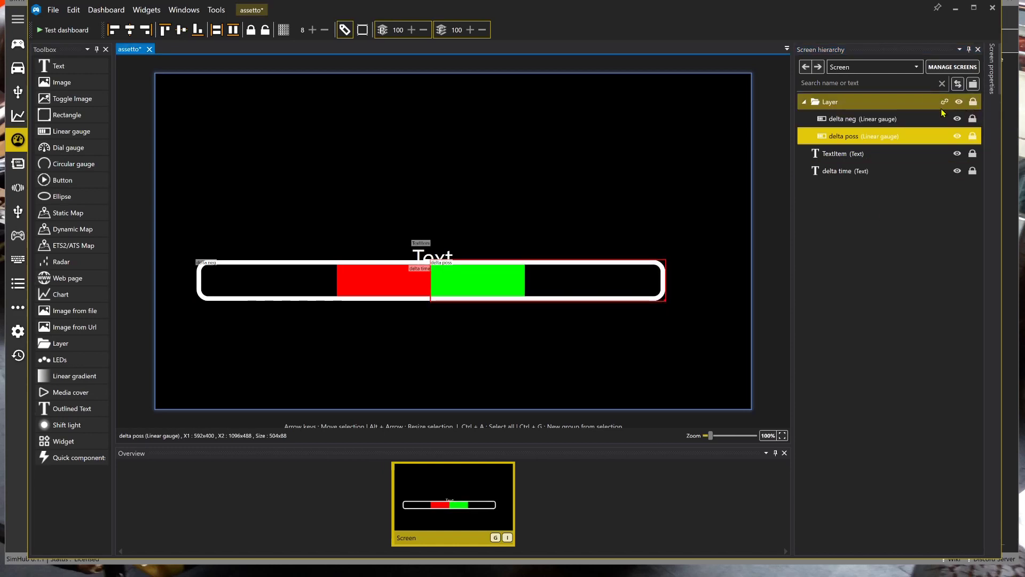
key(ctrl+z)
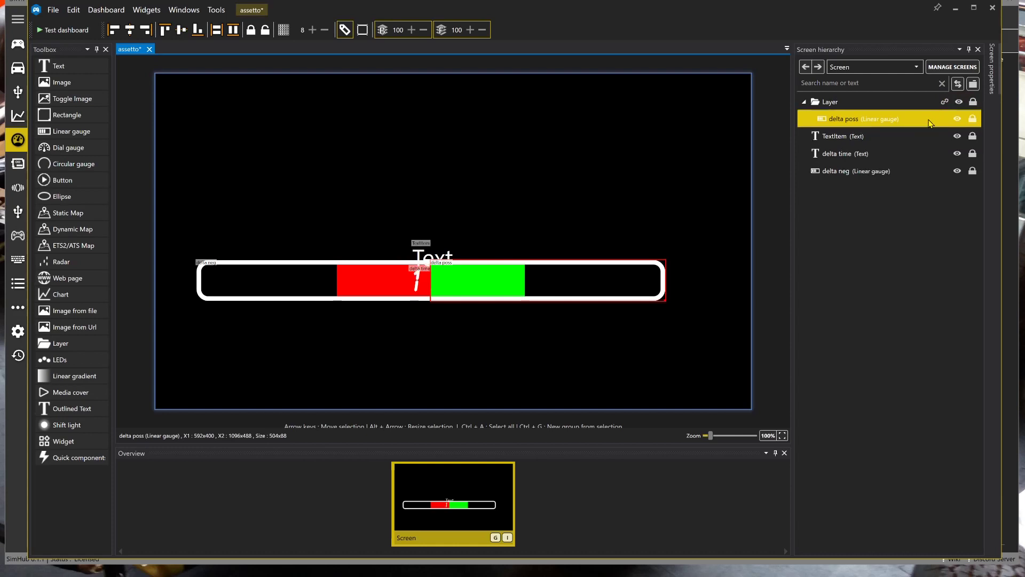
- Turn on group mode for the layer and put the delta neg gauge into it
click(945, 102)
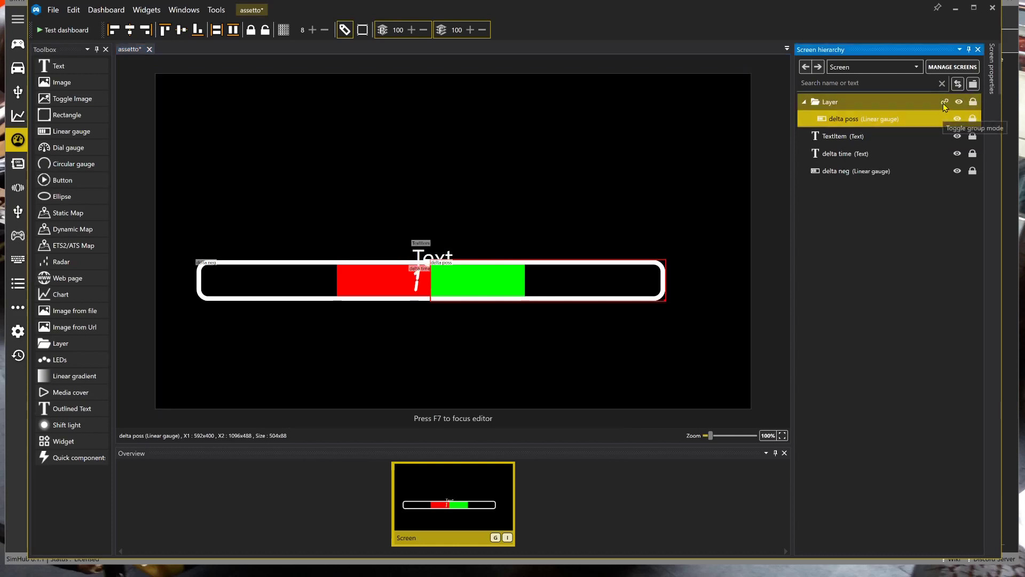
click(489, 276)
drag(490, 275, 489, 277)
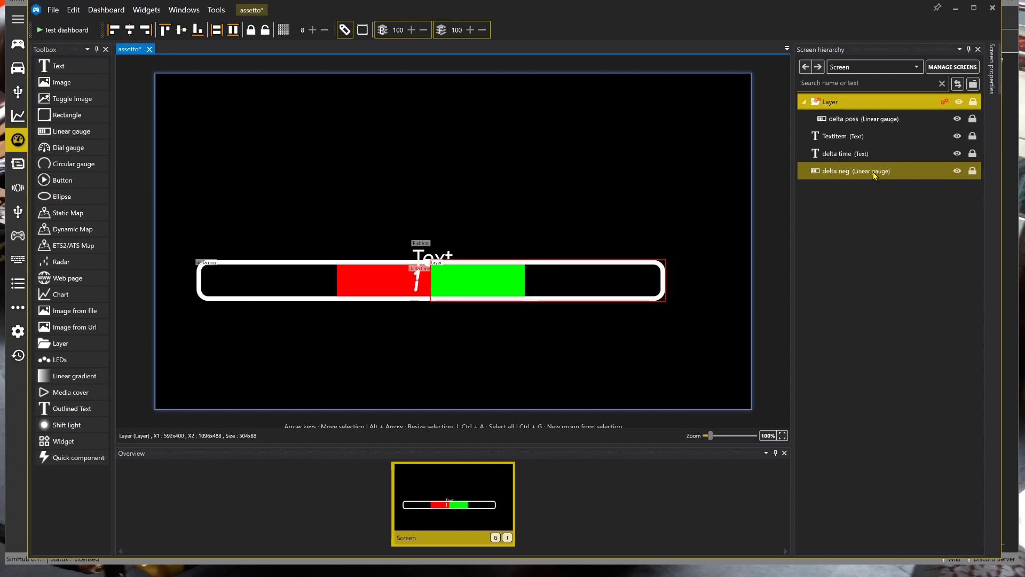
drag(861, 175, 854, 112)
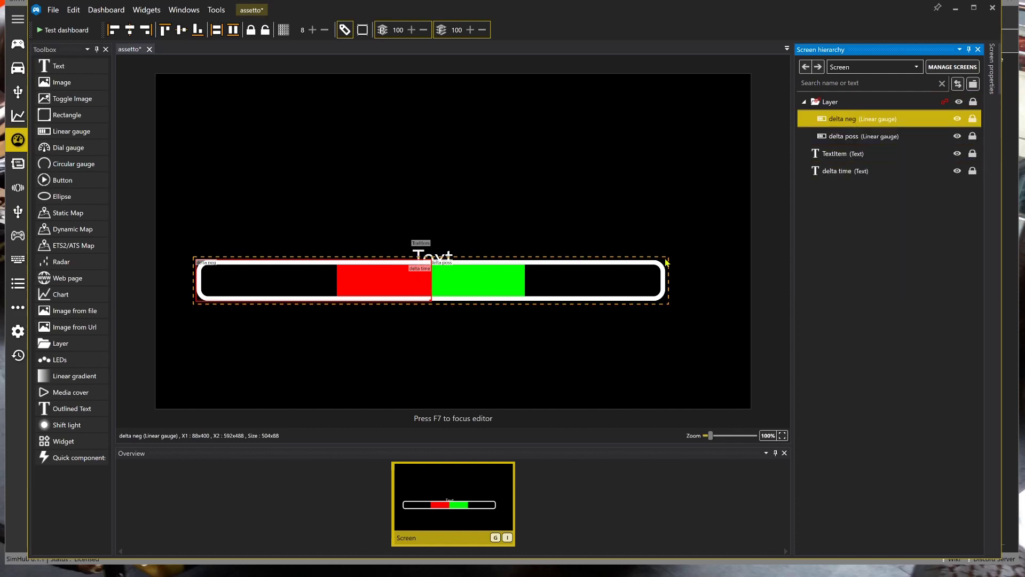
- Move the grouped layer with both gauges slightly, to about X 96, Y 405
click(541, 289)
drag(541, 289, 540, 287)
key(Left)
key(Down)
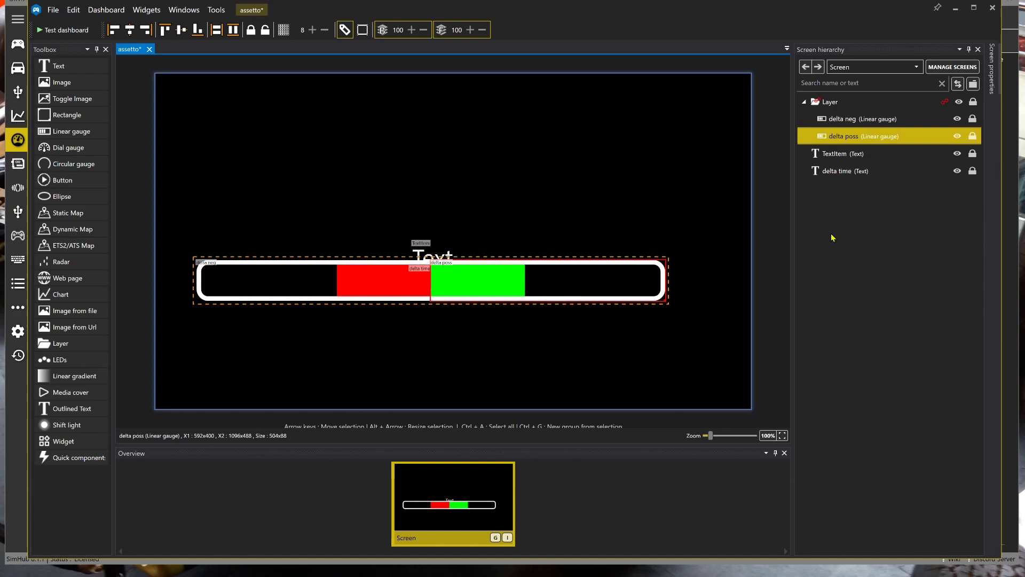
click(946, 105)
click(827, 103)
mouse_move(667, 263)
mouse_down()
mouse_move(676, 267)
mouse_move(657, 282)
mouse_move(669, 289)
mouse_move(670, 267)
mouse_up()
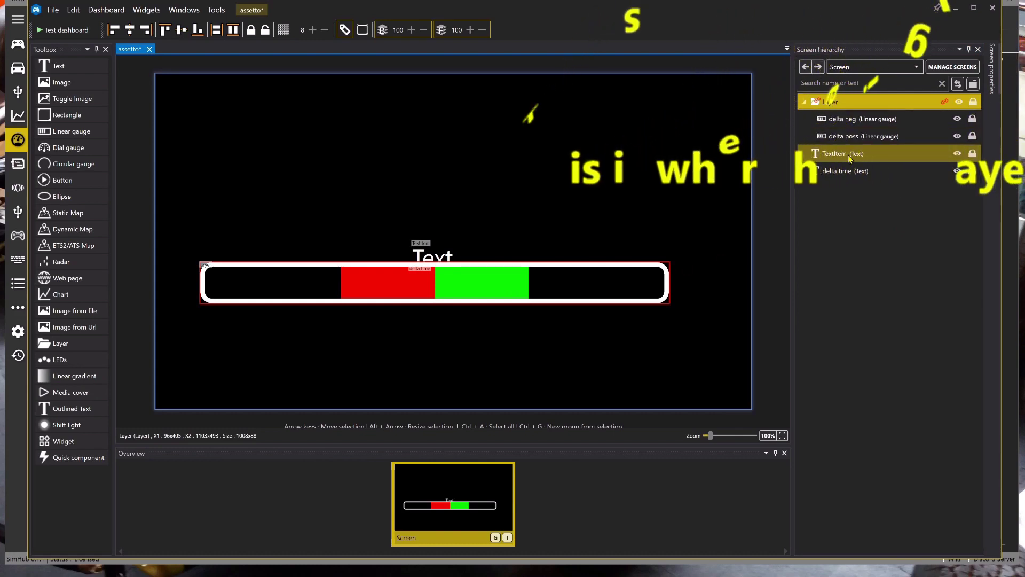
- Put the delta time text into the layer above both gauges and lower it to about X 546, Y 423
click(842, 171)
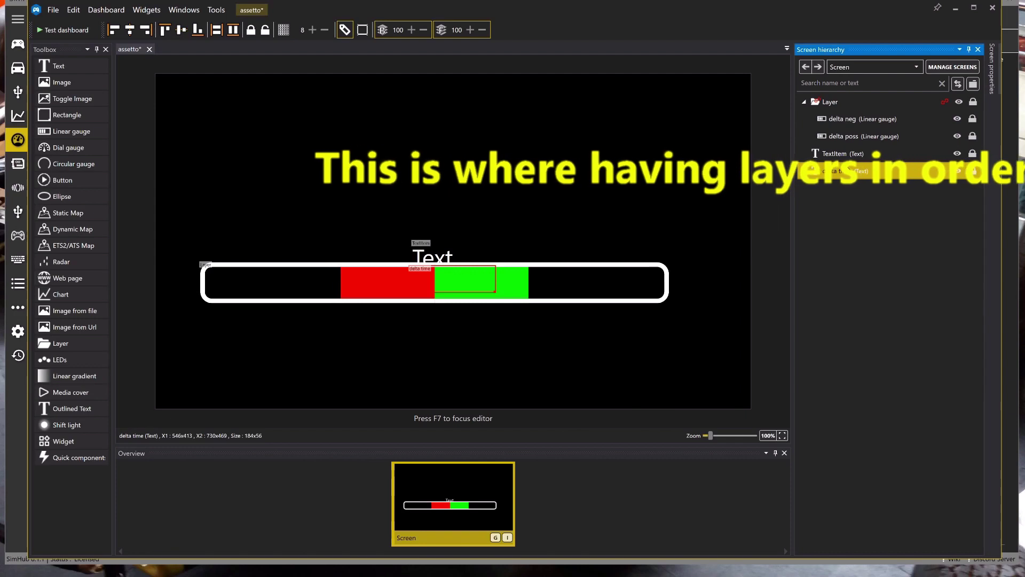
drag(844, 170, 845, 164)
drag(838, 124, 839, 119)
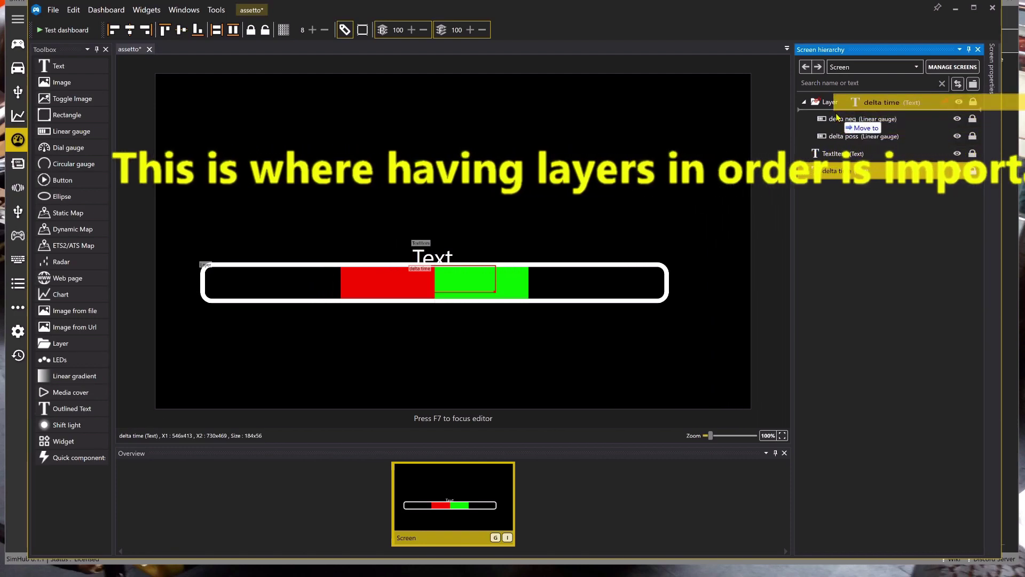
drag(434, 283, 435, 292)
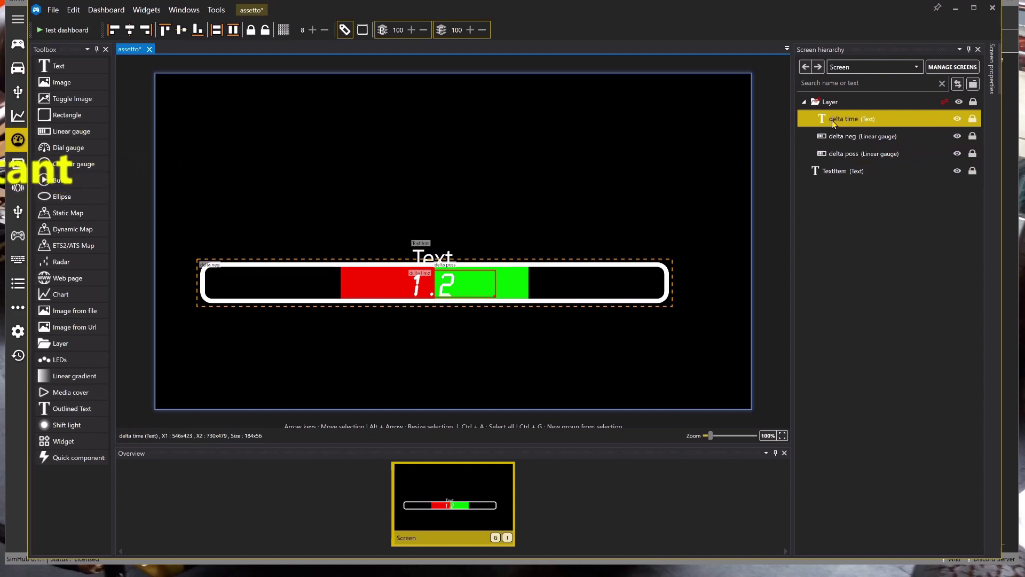
- Show the control properties for the new text item above the gauges and set its width to 134 and height to 57
ctrl+click(833, 137)
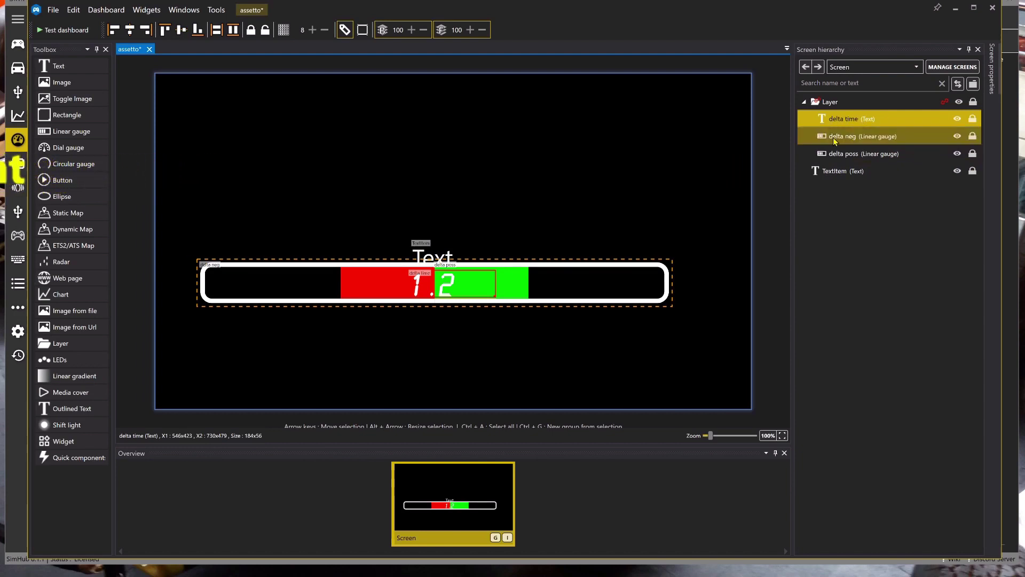
click(828, 175)
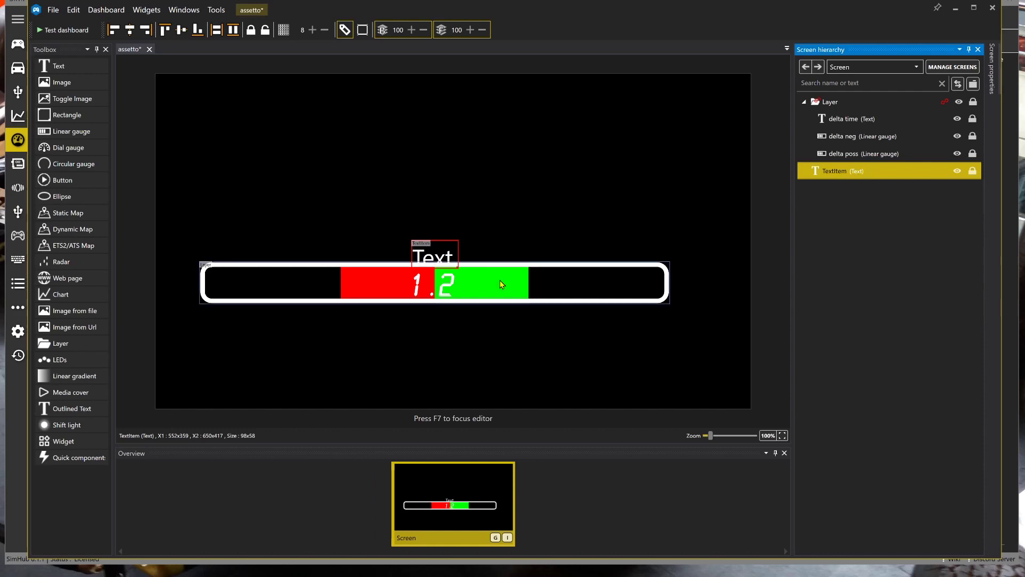
click(451, 258)
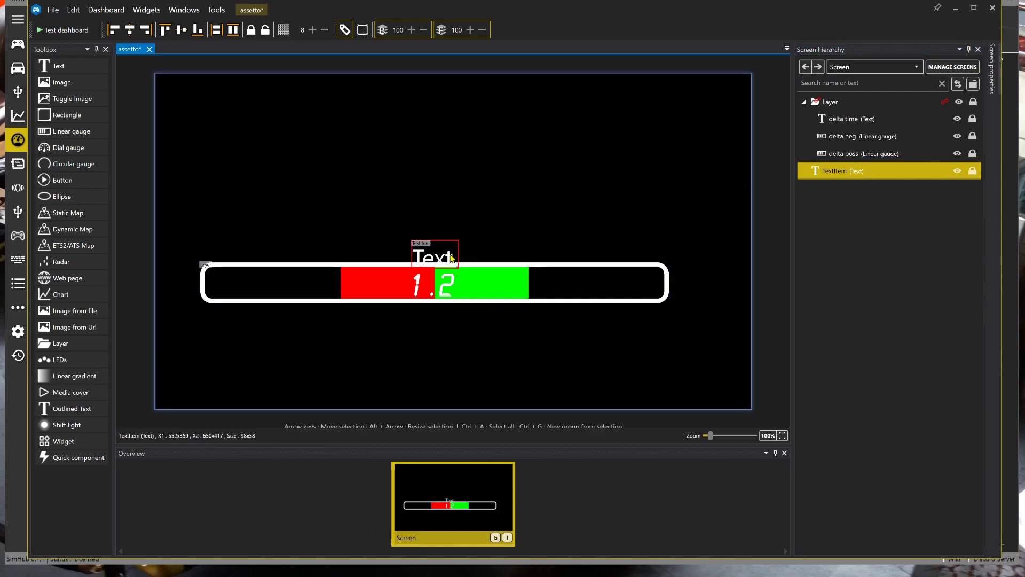
click(459, 268)
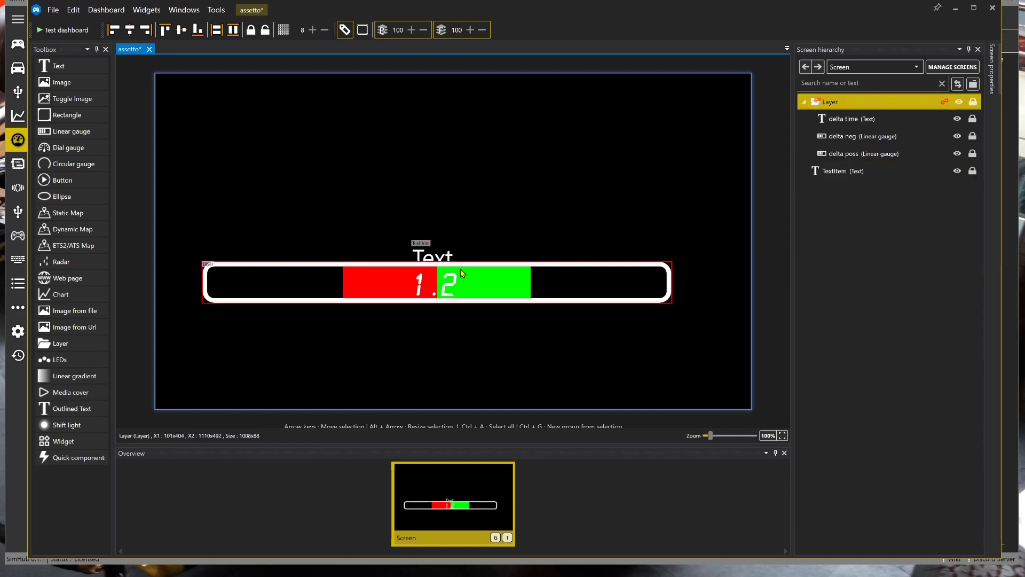
click(442, 258)
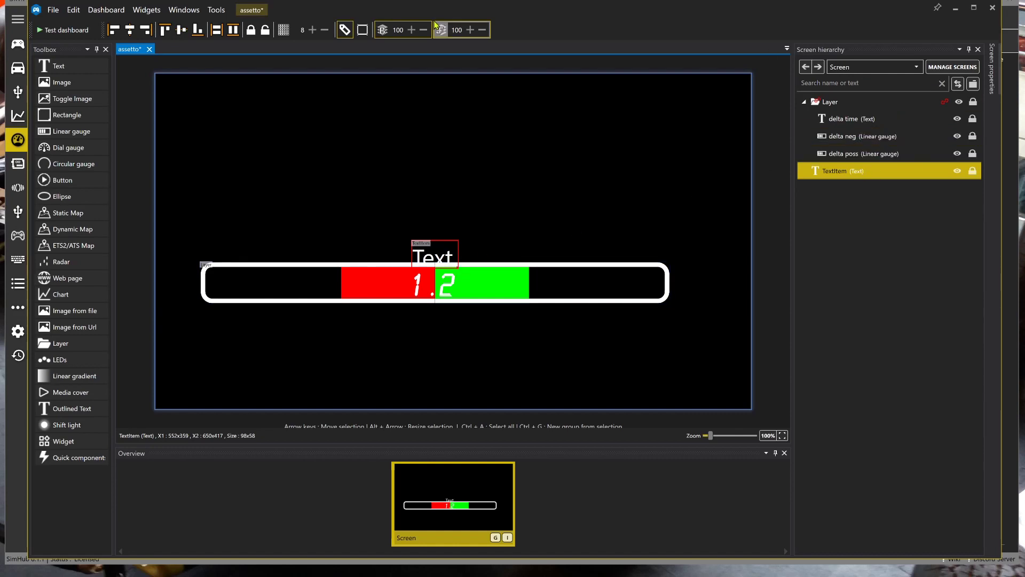
click(183, 10)
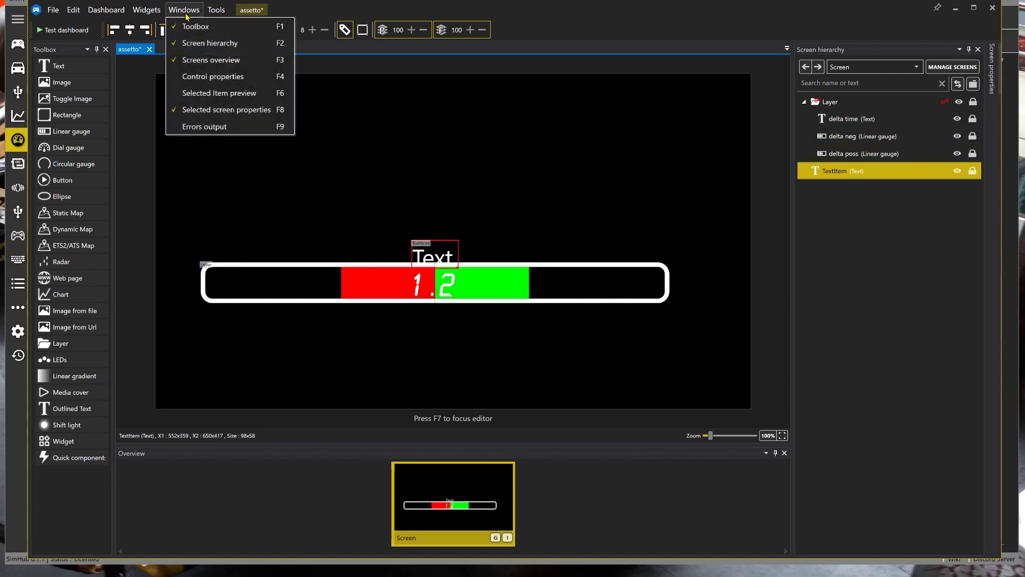
click(209, 78)
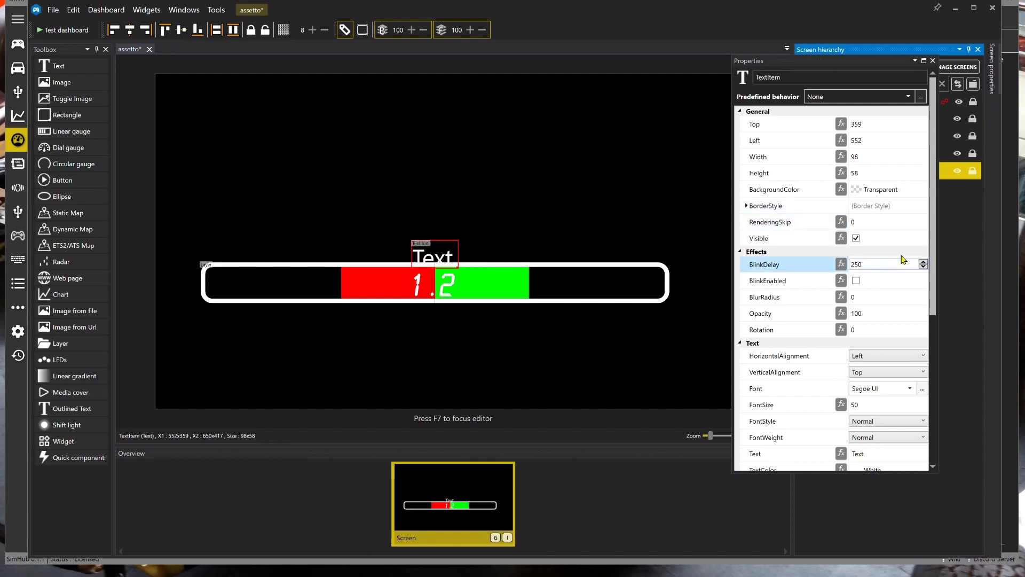
click(890, 155)
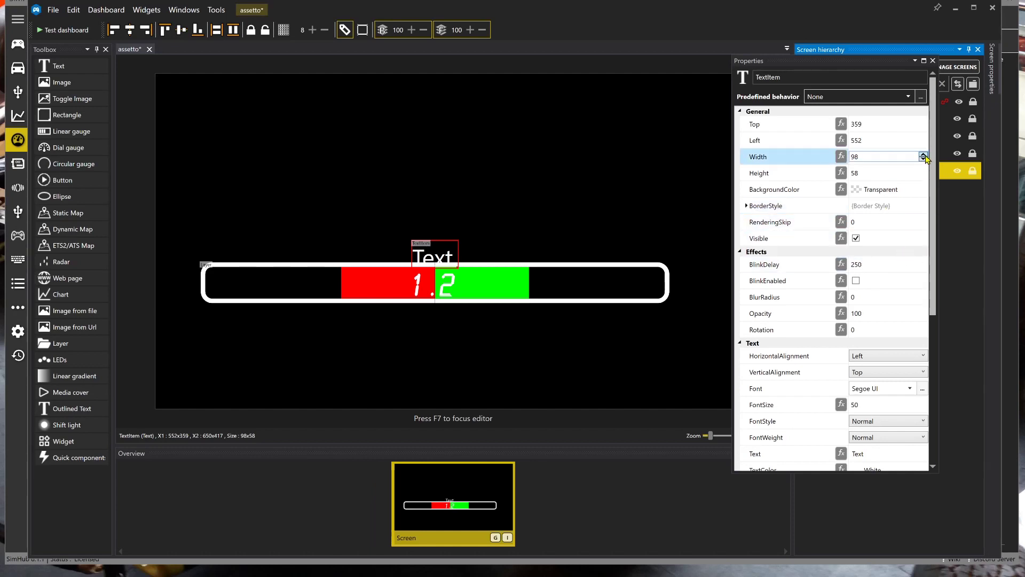
click(923, 154)
click(925, 155)
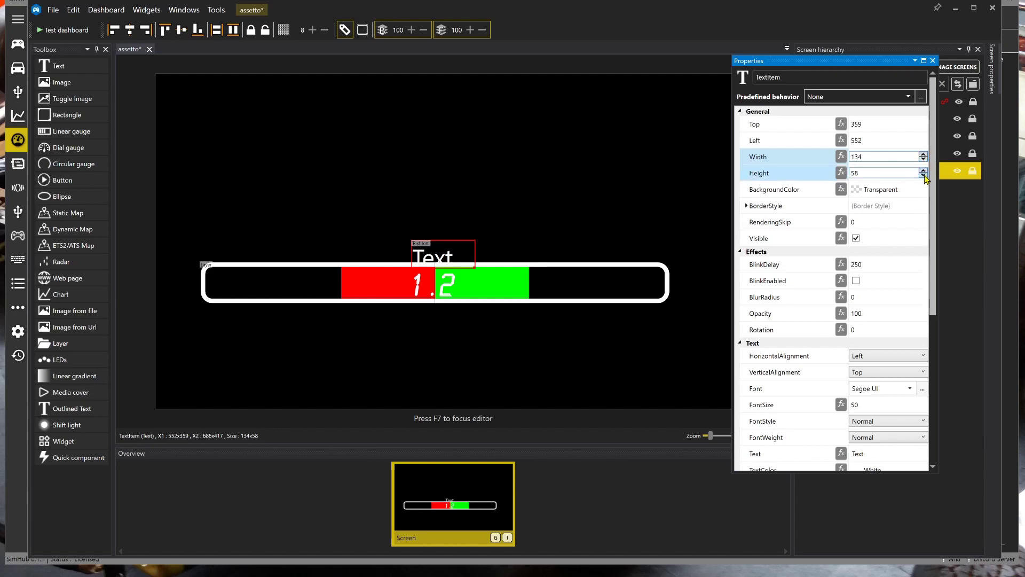
click(924, 175)
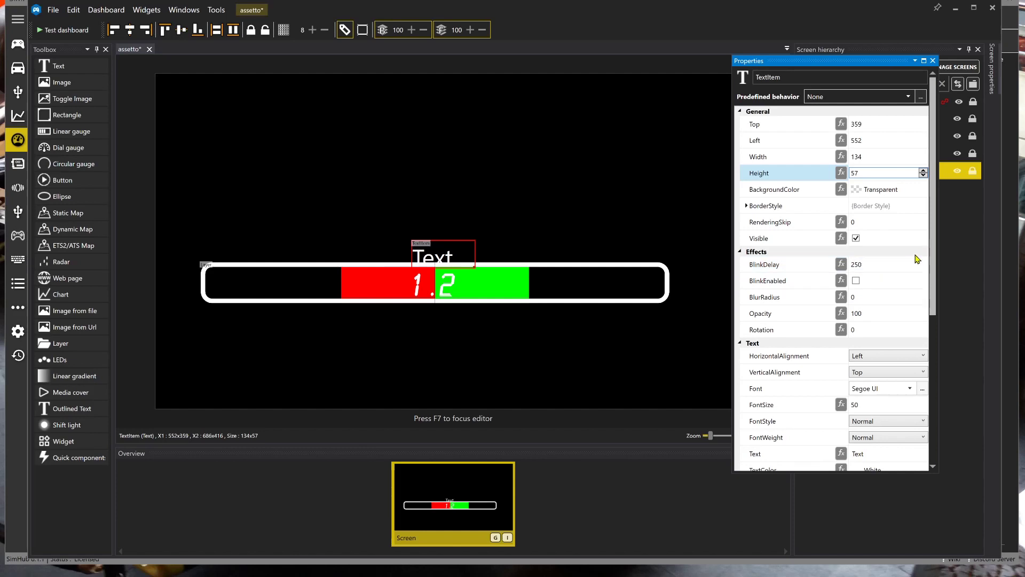
- Change the new text item's text to "DELTA"
scroll(935, 263, down, 3)
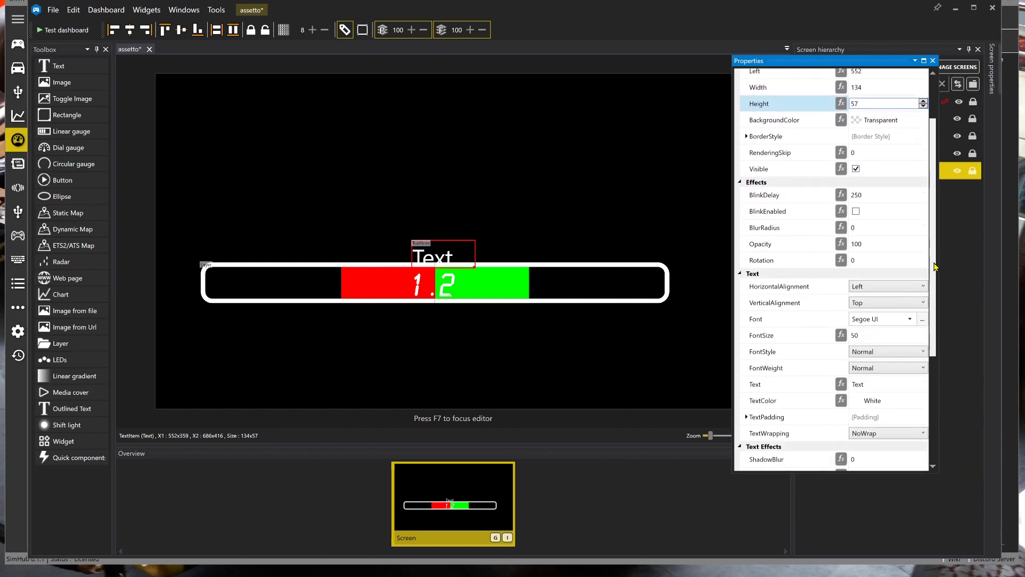
scroll(935, 263, down, 4)
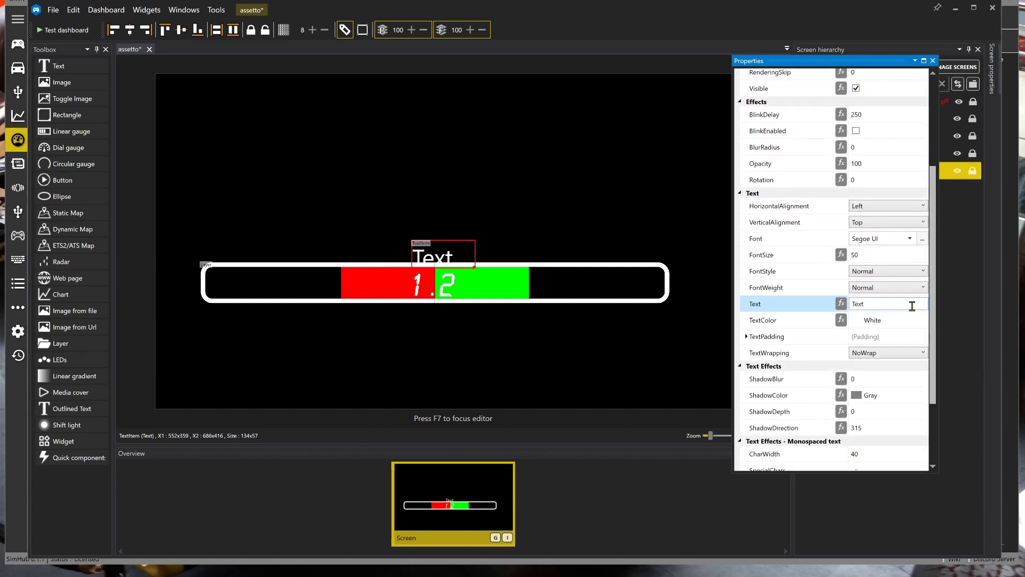
click(895, 304)
key(Return)
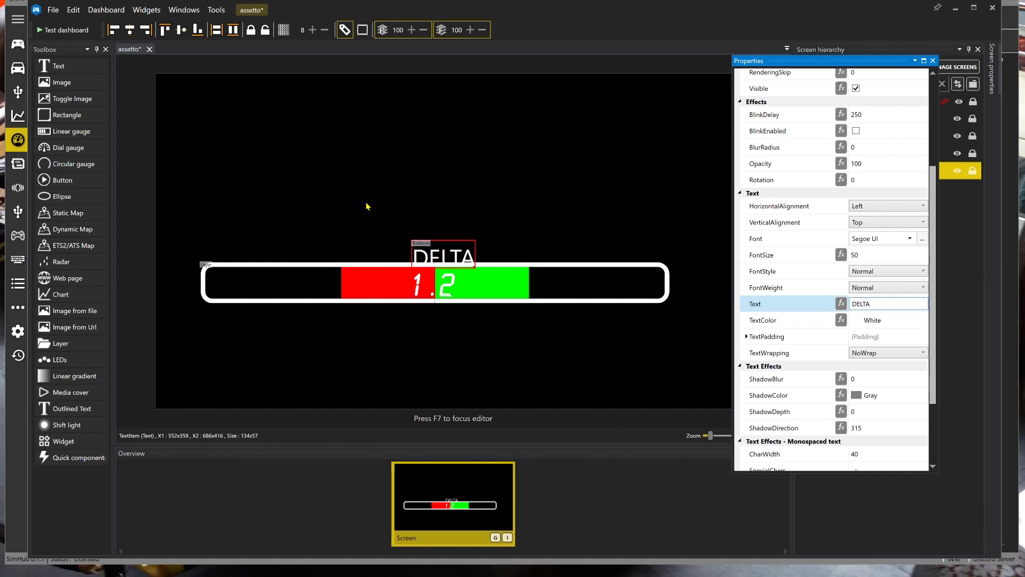
- Set the DELTA text item's width to 137 and move it to about X 537, Y 361
click(473, 267)
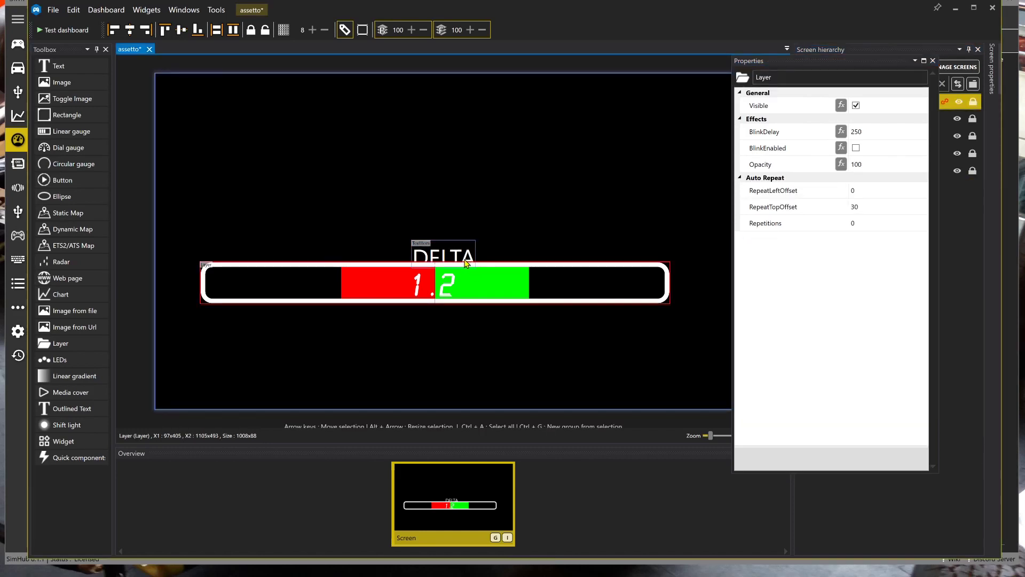
click(470, 257)
click(859, 157)
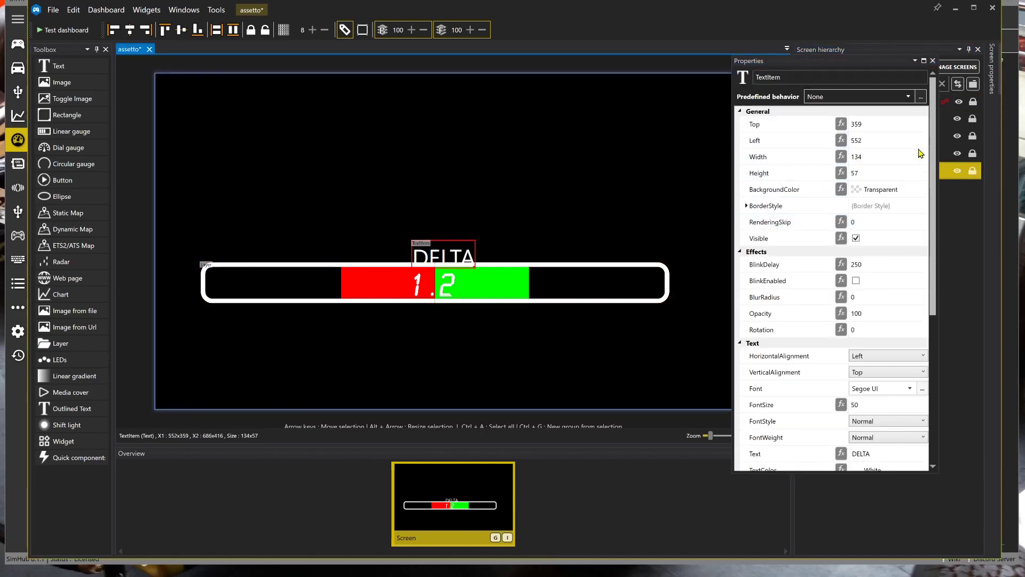
click(923, 155)
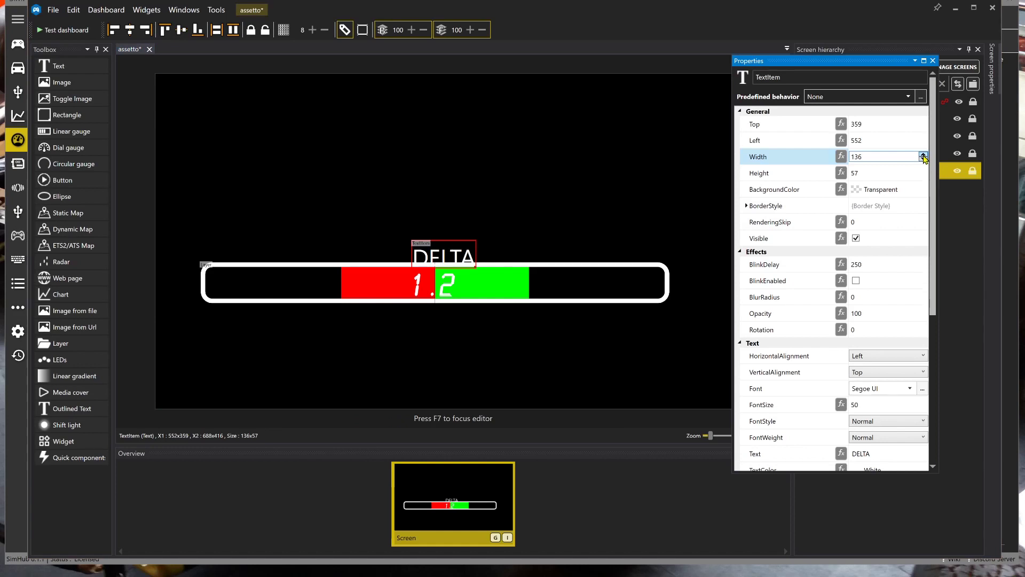
drag(448, 258, 440, 259)
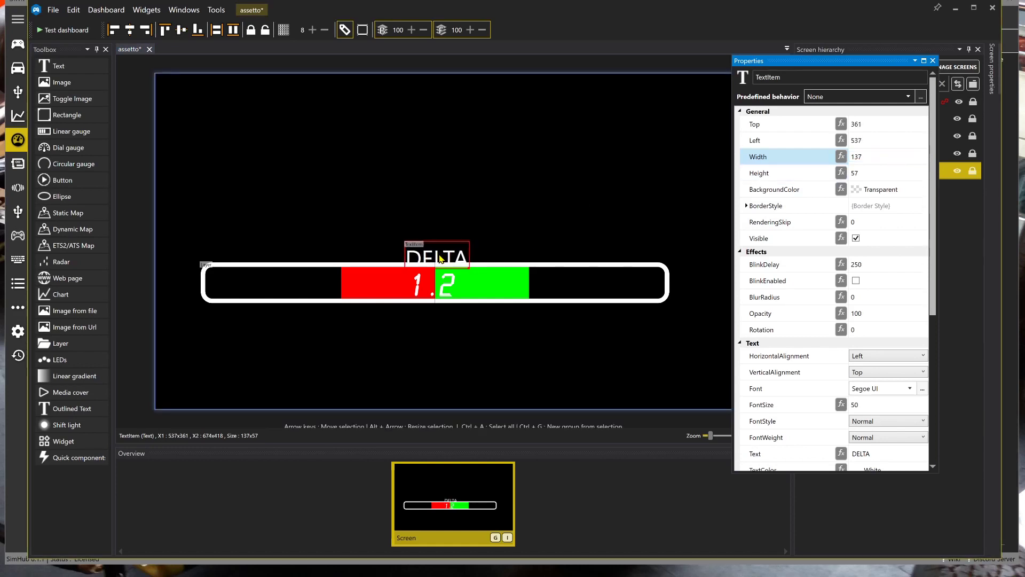
- Set the DELTA text item's background colour to black
click(861, 193)
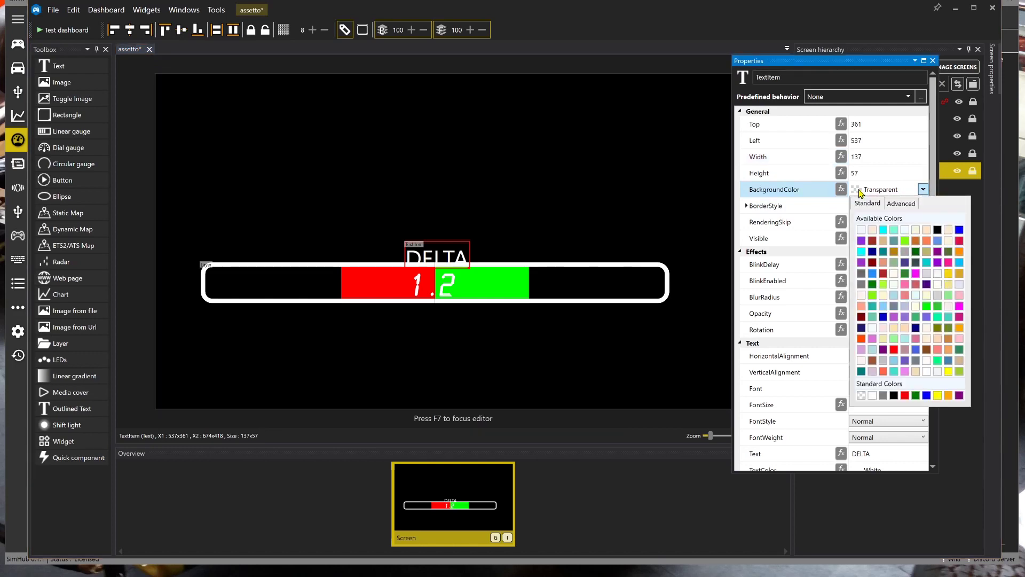
click(938, 229)
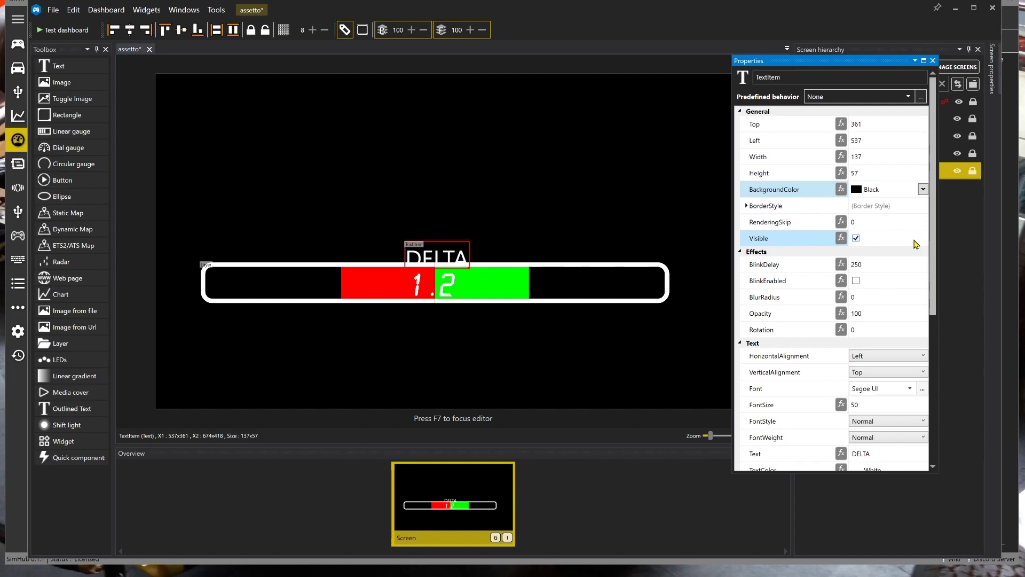
click(922, 189)
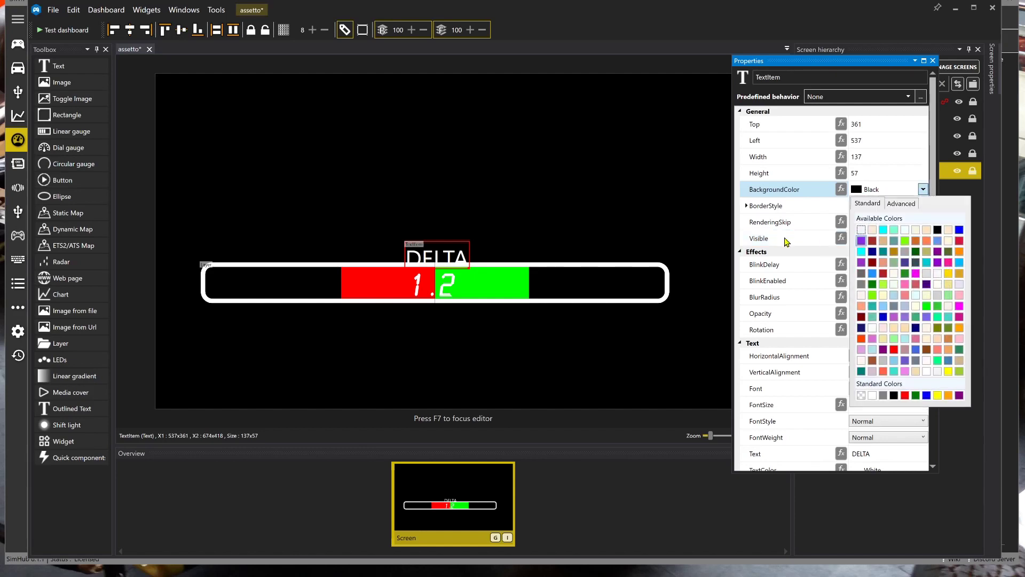
click(676, 234)
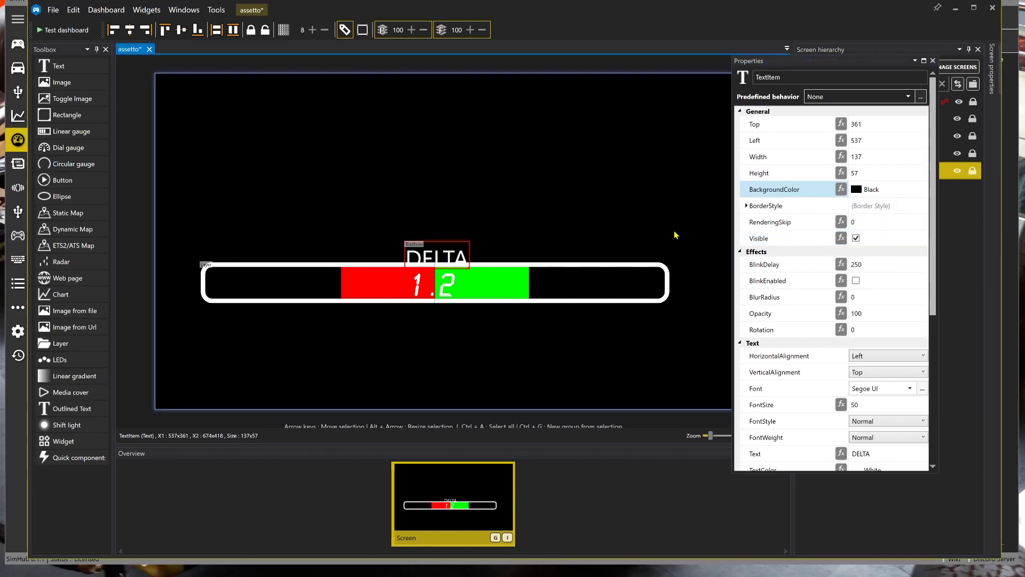
- Place the DELTA text item inside the layer above delta time, keeping the floating properties window clear of the hierarchy
click(933, 195)
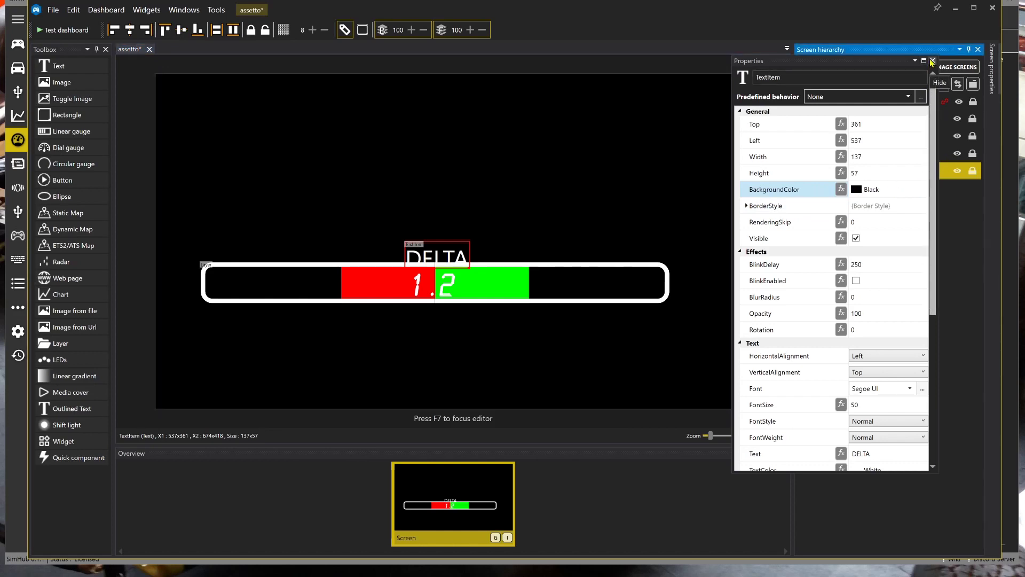
drag(874, 62, 740, 74)
click(857, 177)
drag(856, 177, 847, 116)
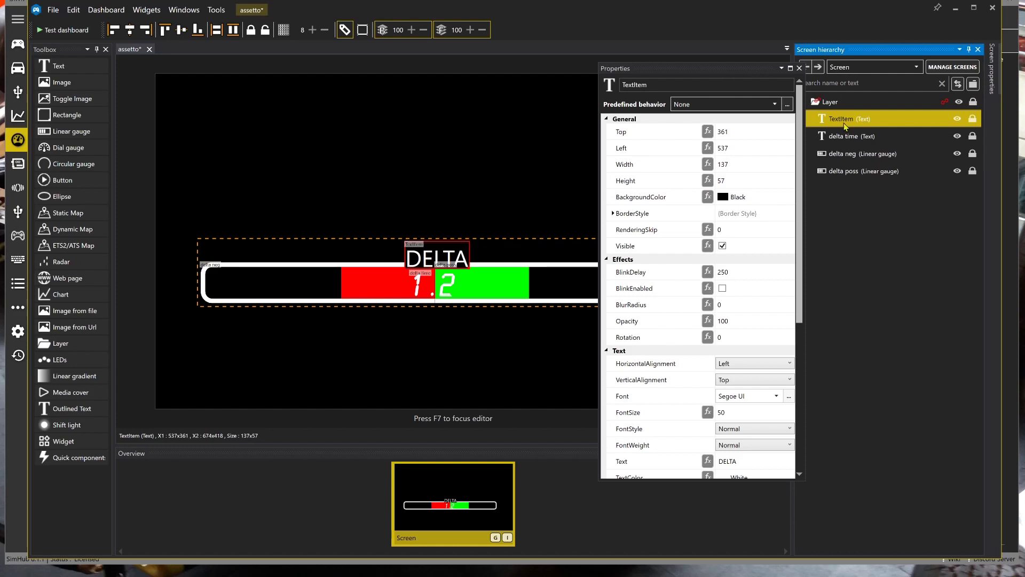
click(761, 181)
drag(711, 74, 882, 321)
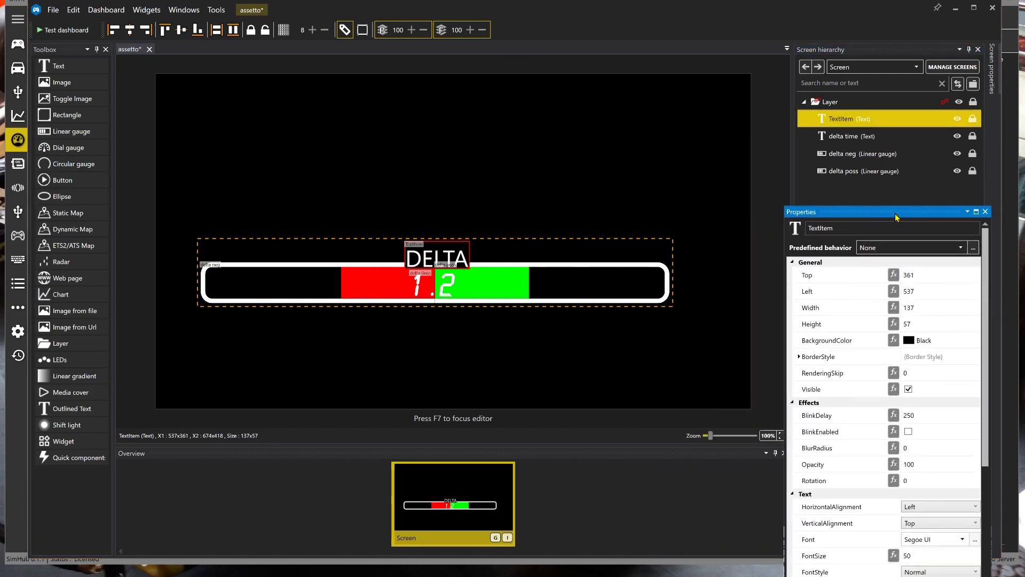
- Widen the DELTA text item to 165
click(431, 264)
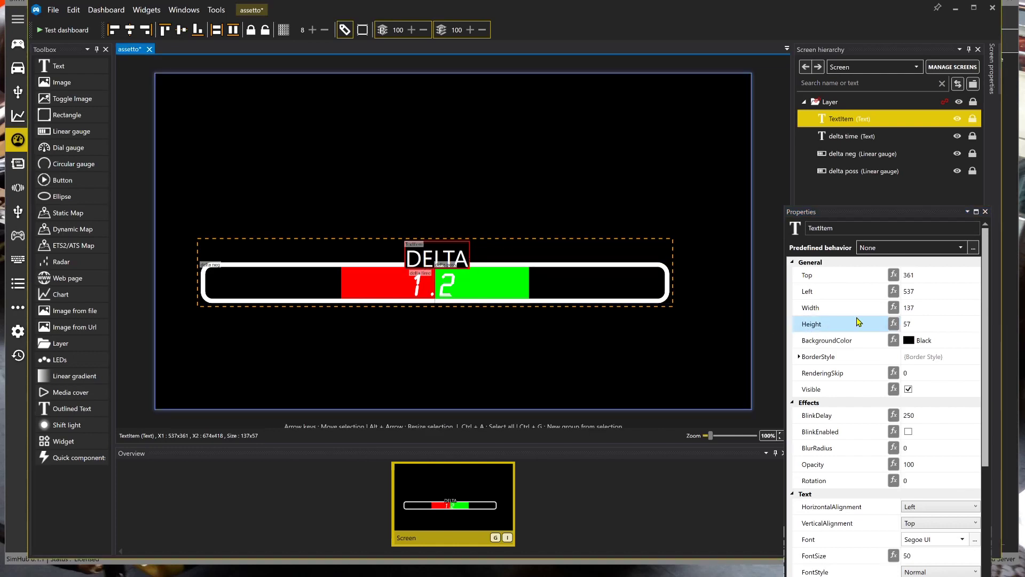
click(955, 309)
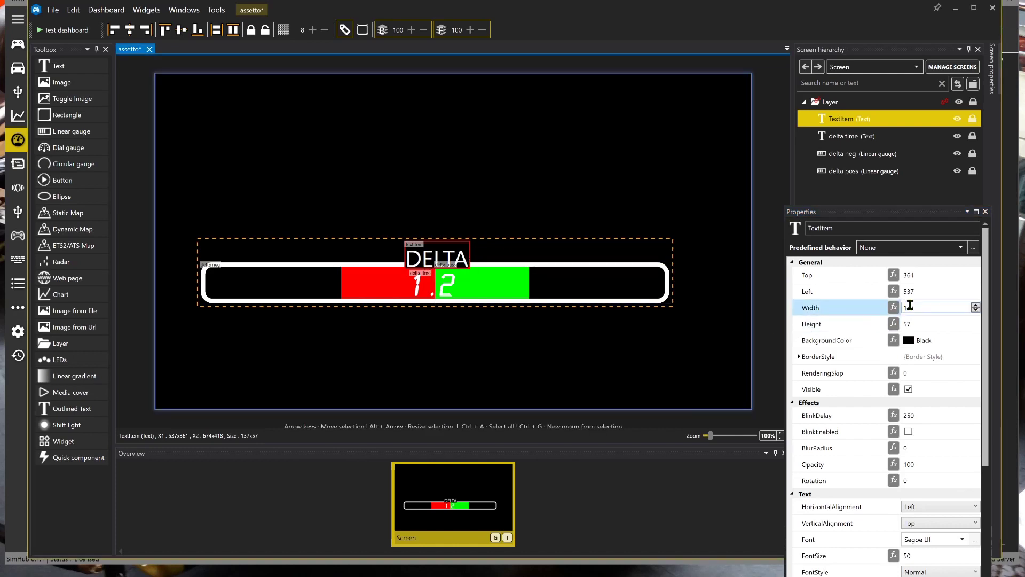
click(975, 306)
click(975, 306)
- Centre the DELTA text horizontally within its box and move the item to about X 526, Y 361
scroll(970, 361, down, 4)
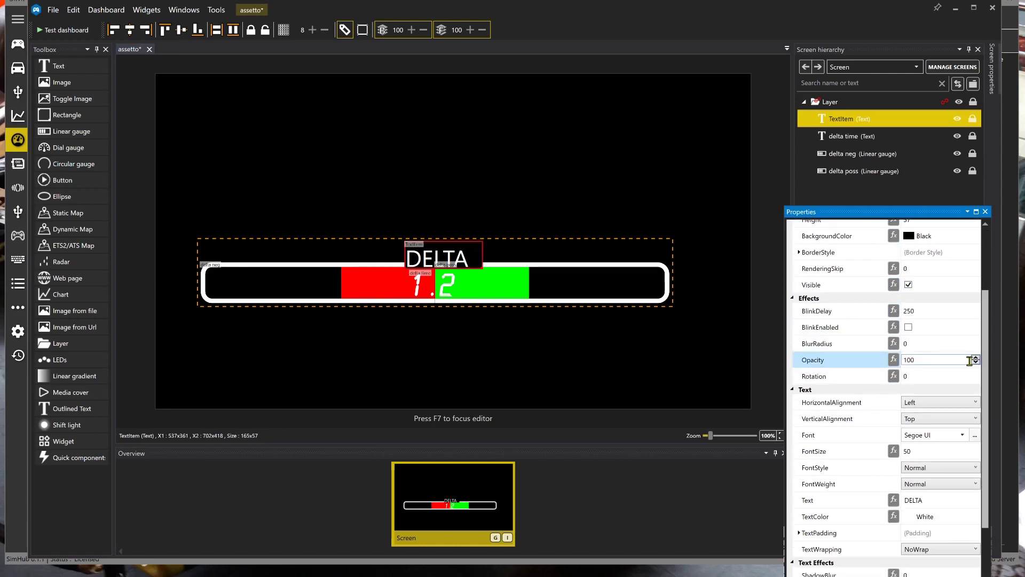
scroll(970, 361, down, 3)
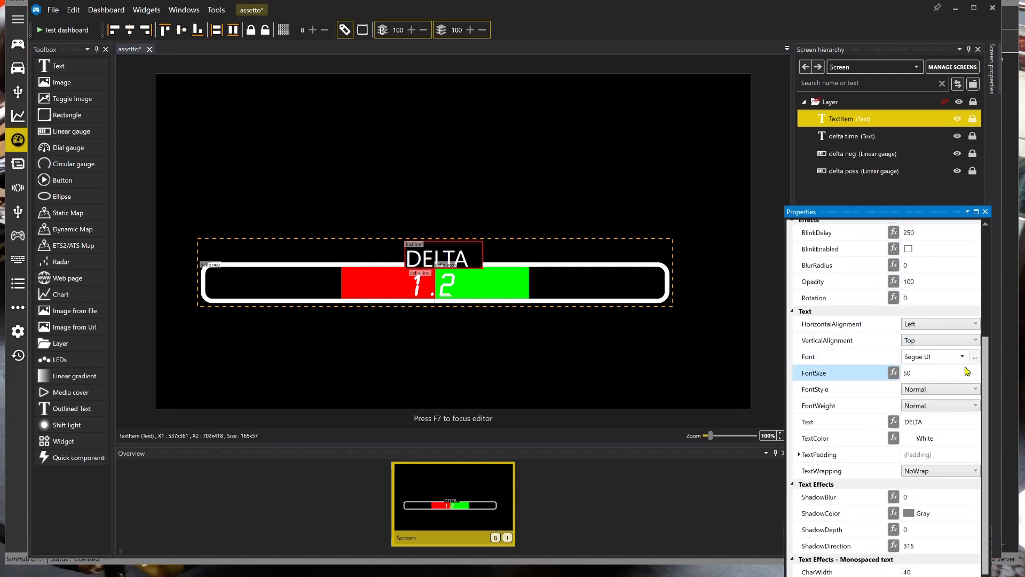
click(951, 325)
click(946, 349)
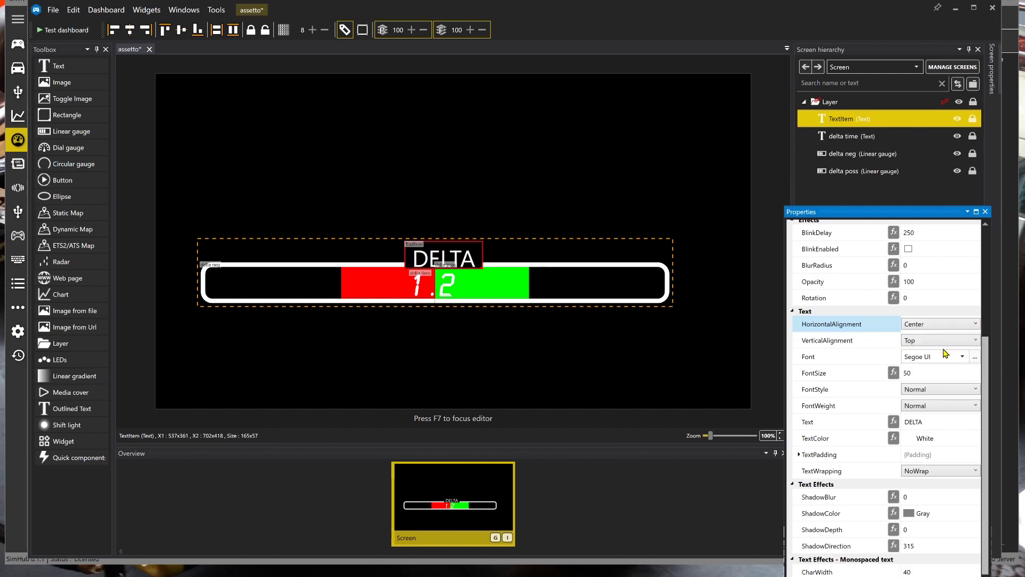
drag(445, 262, 441, 262)
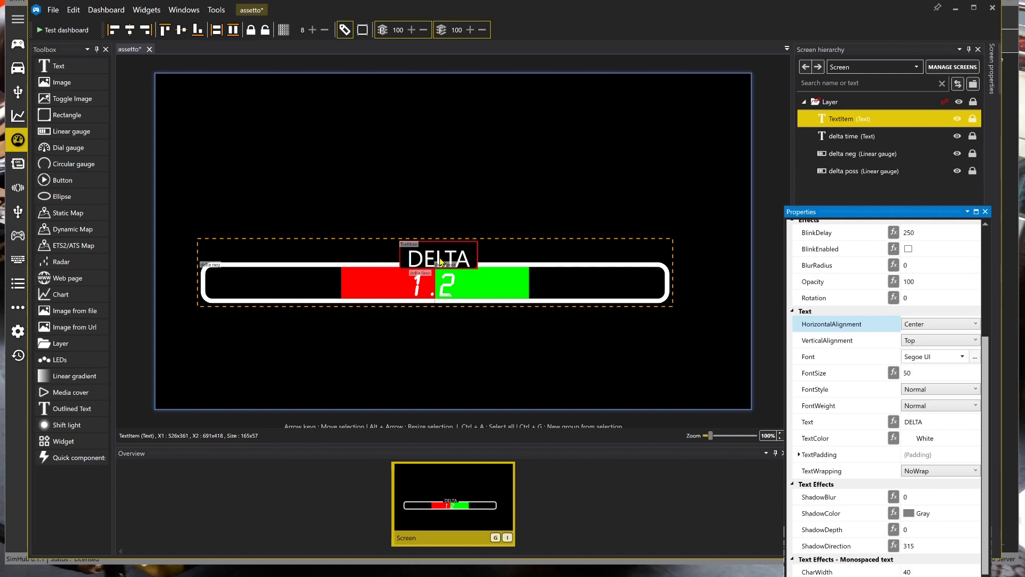
click(441, 262)
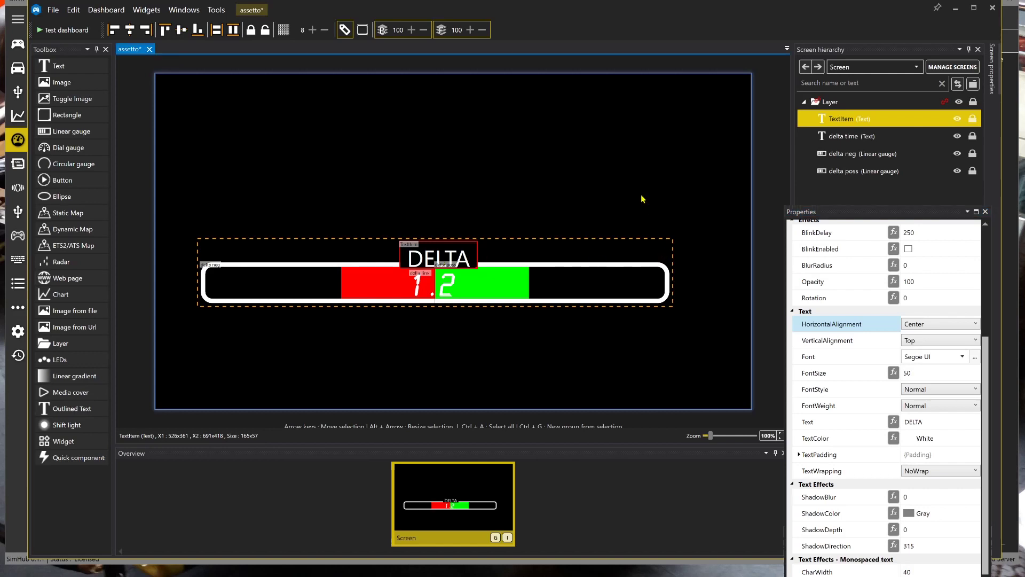
- Start the dashboard test, pin the preview window on top and move it away from the hierarchy
click(68, 30)
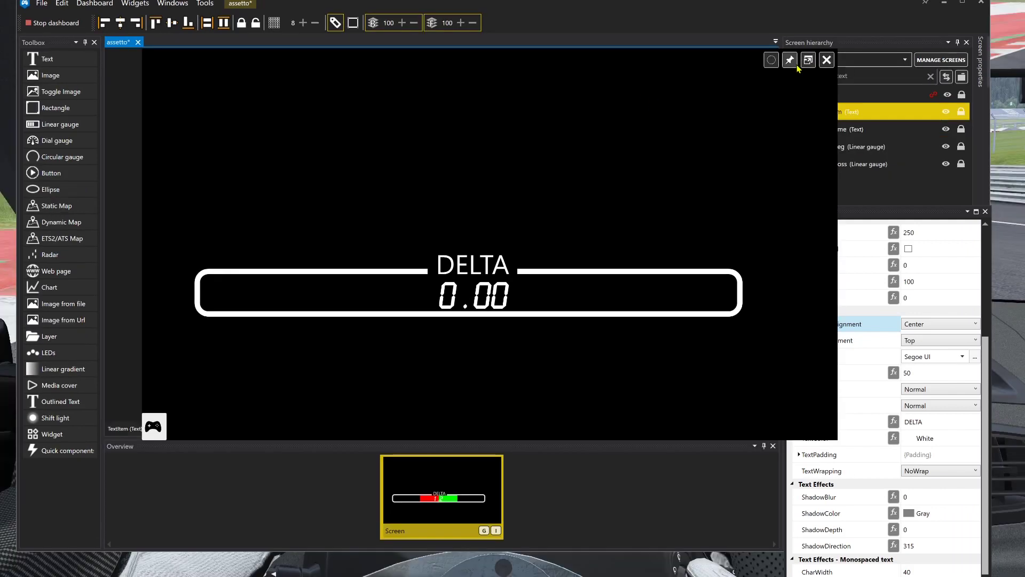
click(789, 63)
drag(708, 62, 890, 155)
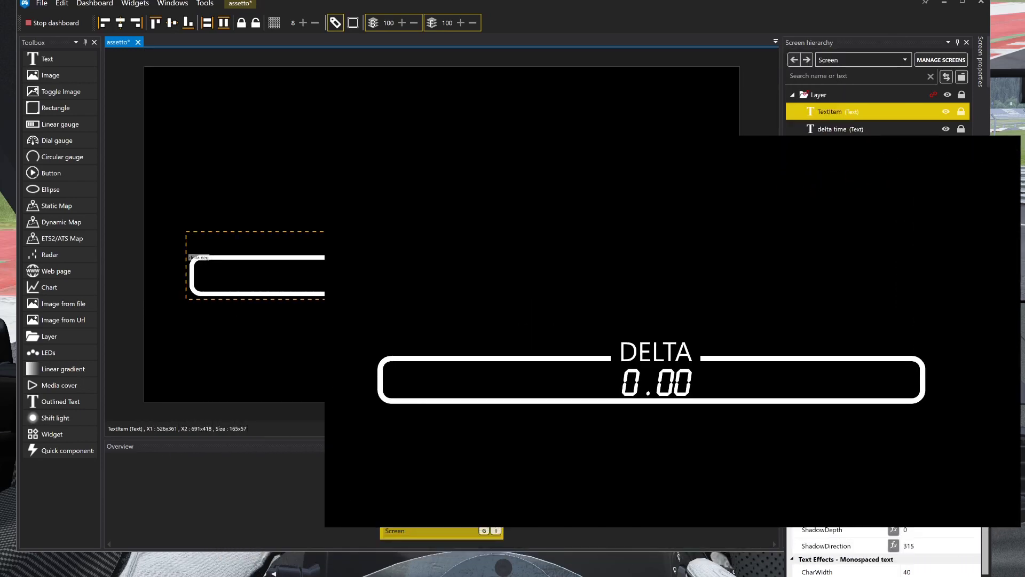
- Switch to Assetto Corsa, reposition the dashboard preview over the game and resume driving to check the live delta gauges
key(alt+Tab)
drag(750, 183, 605, 287)
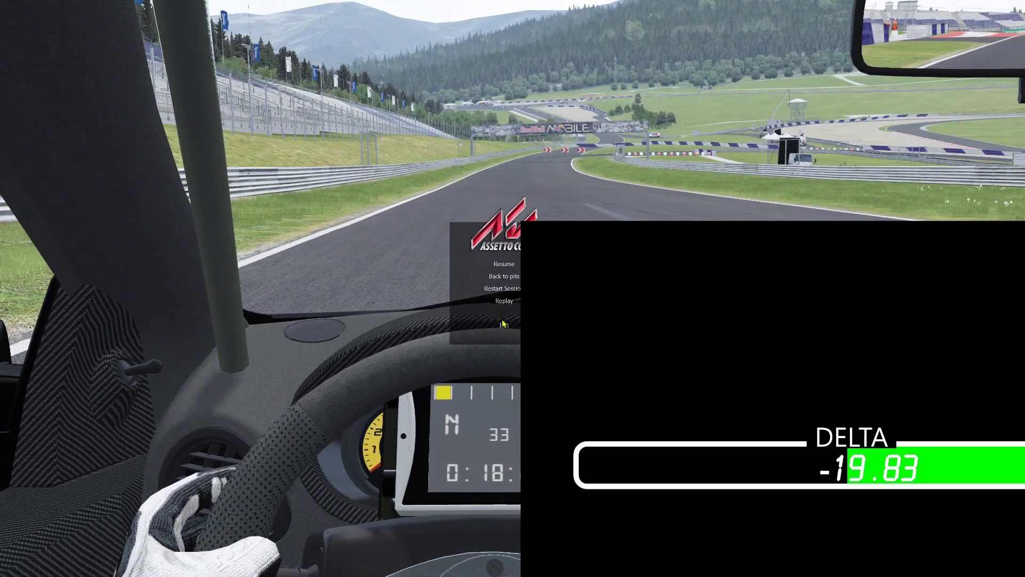
click(504, 267)
drag(661, 283, 540, 290)
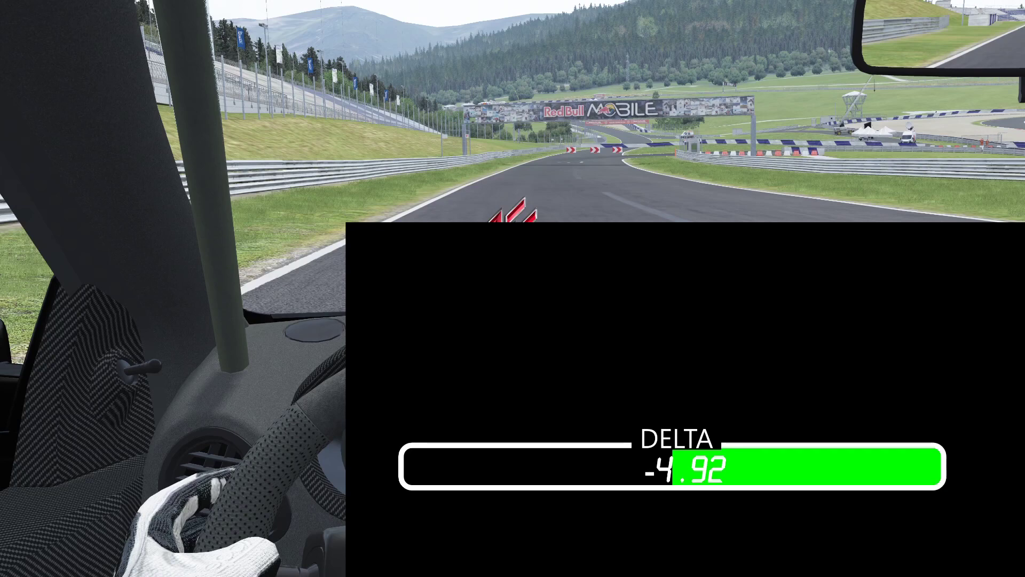
- Switch back to SimHub's Dash Studio and stop the dashboard test
key(alt+Tab)
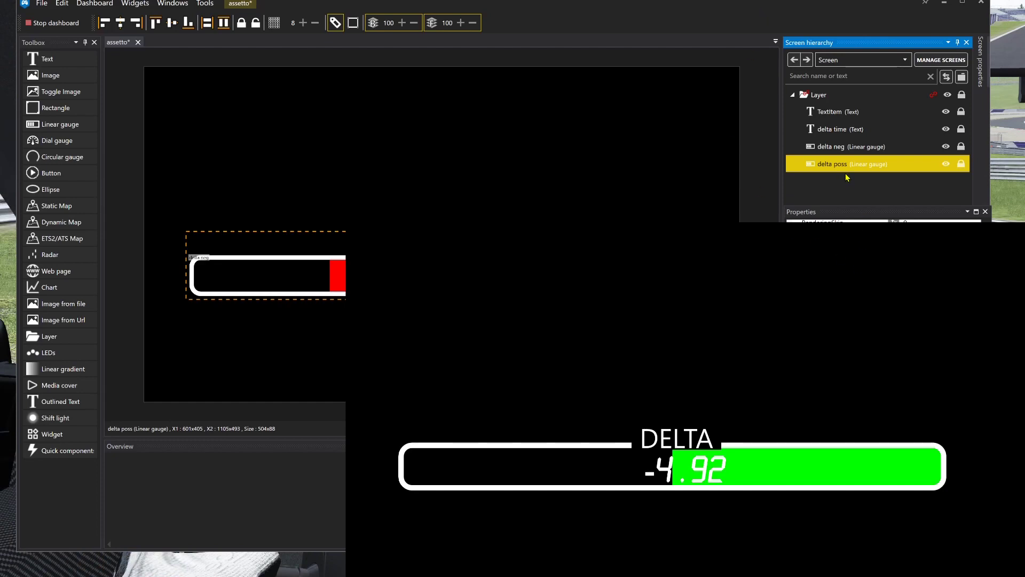
mouse_move(798, 286)
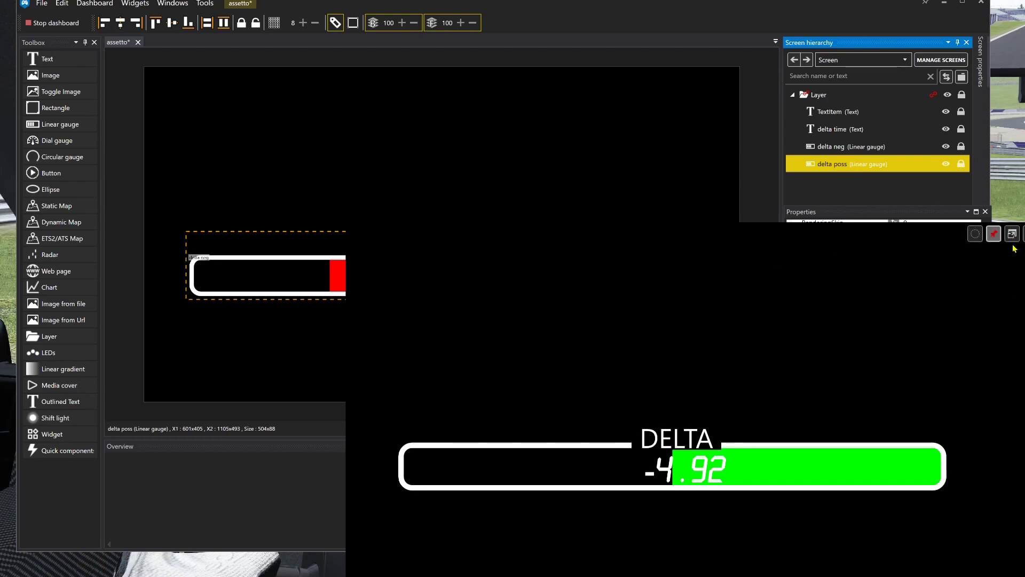
click(49, 22)
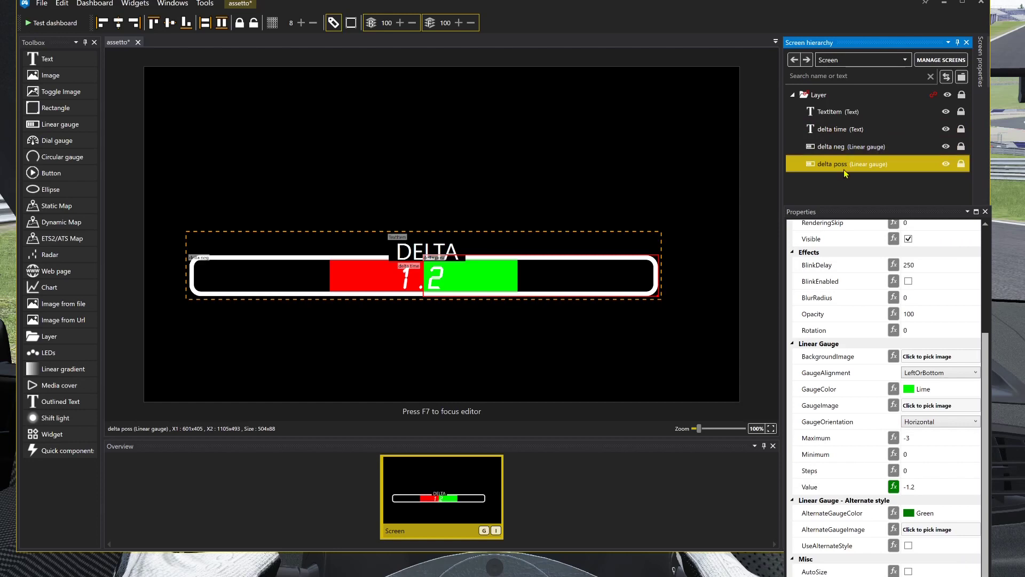
- Hide the floating properties window and move the whole delta layer near the dashboard's upper edge, to about X 127, Y 40
click(986, 213)
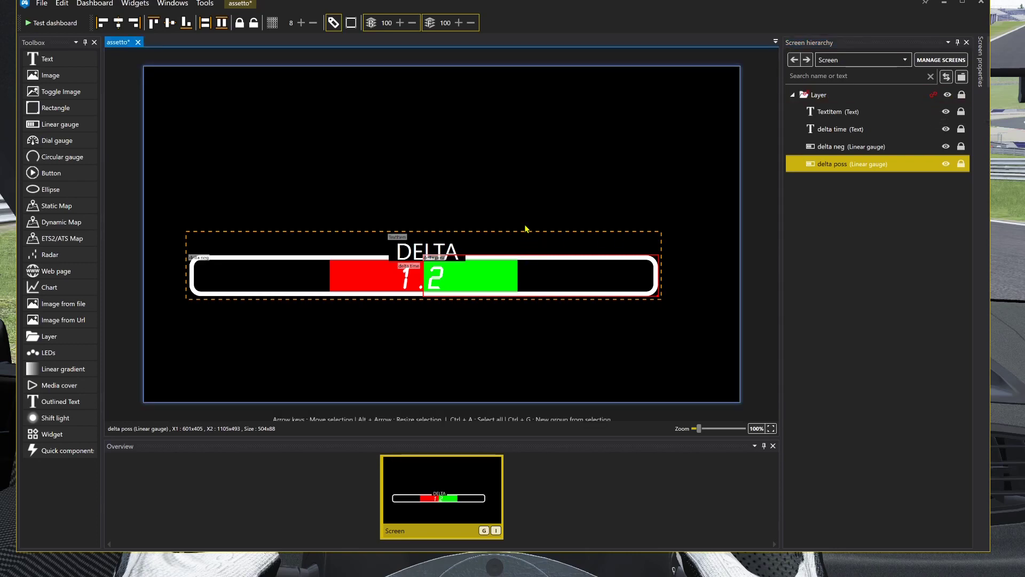
click(817, 95)
drag(501, 256, 500, 175)
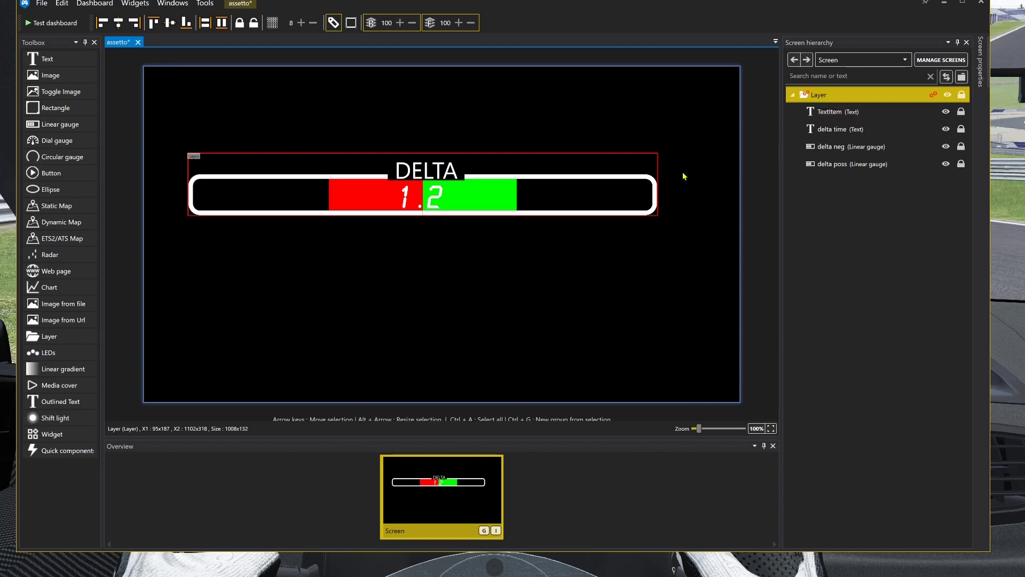
drag(514, 177, 508, 202)
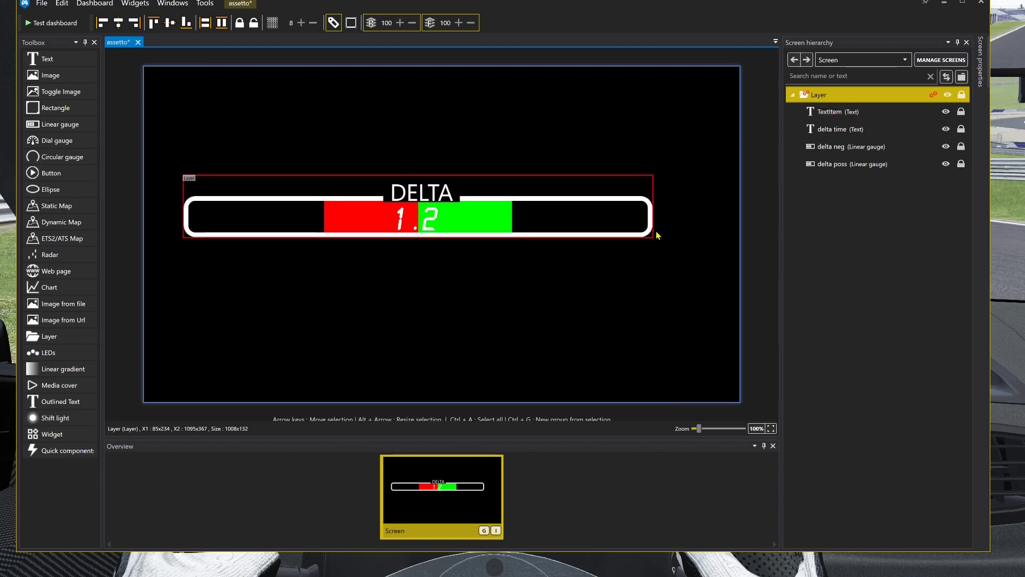
drag(656, 237, 673, 151)
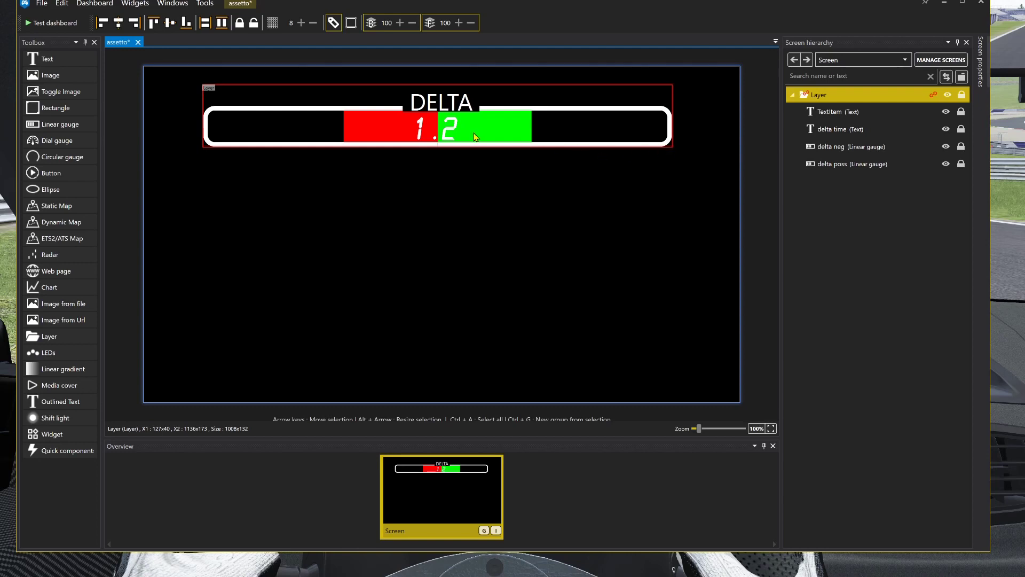